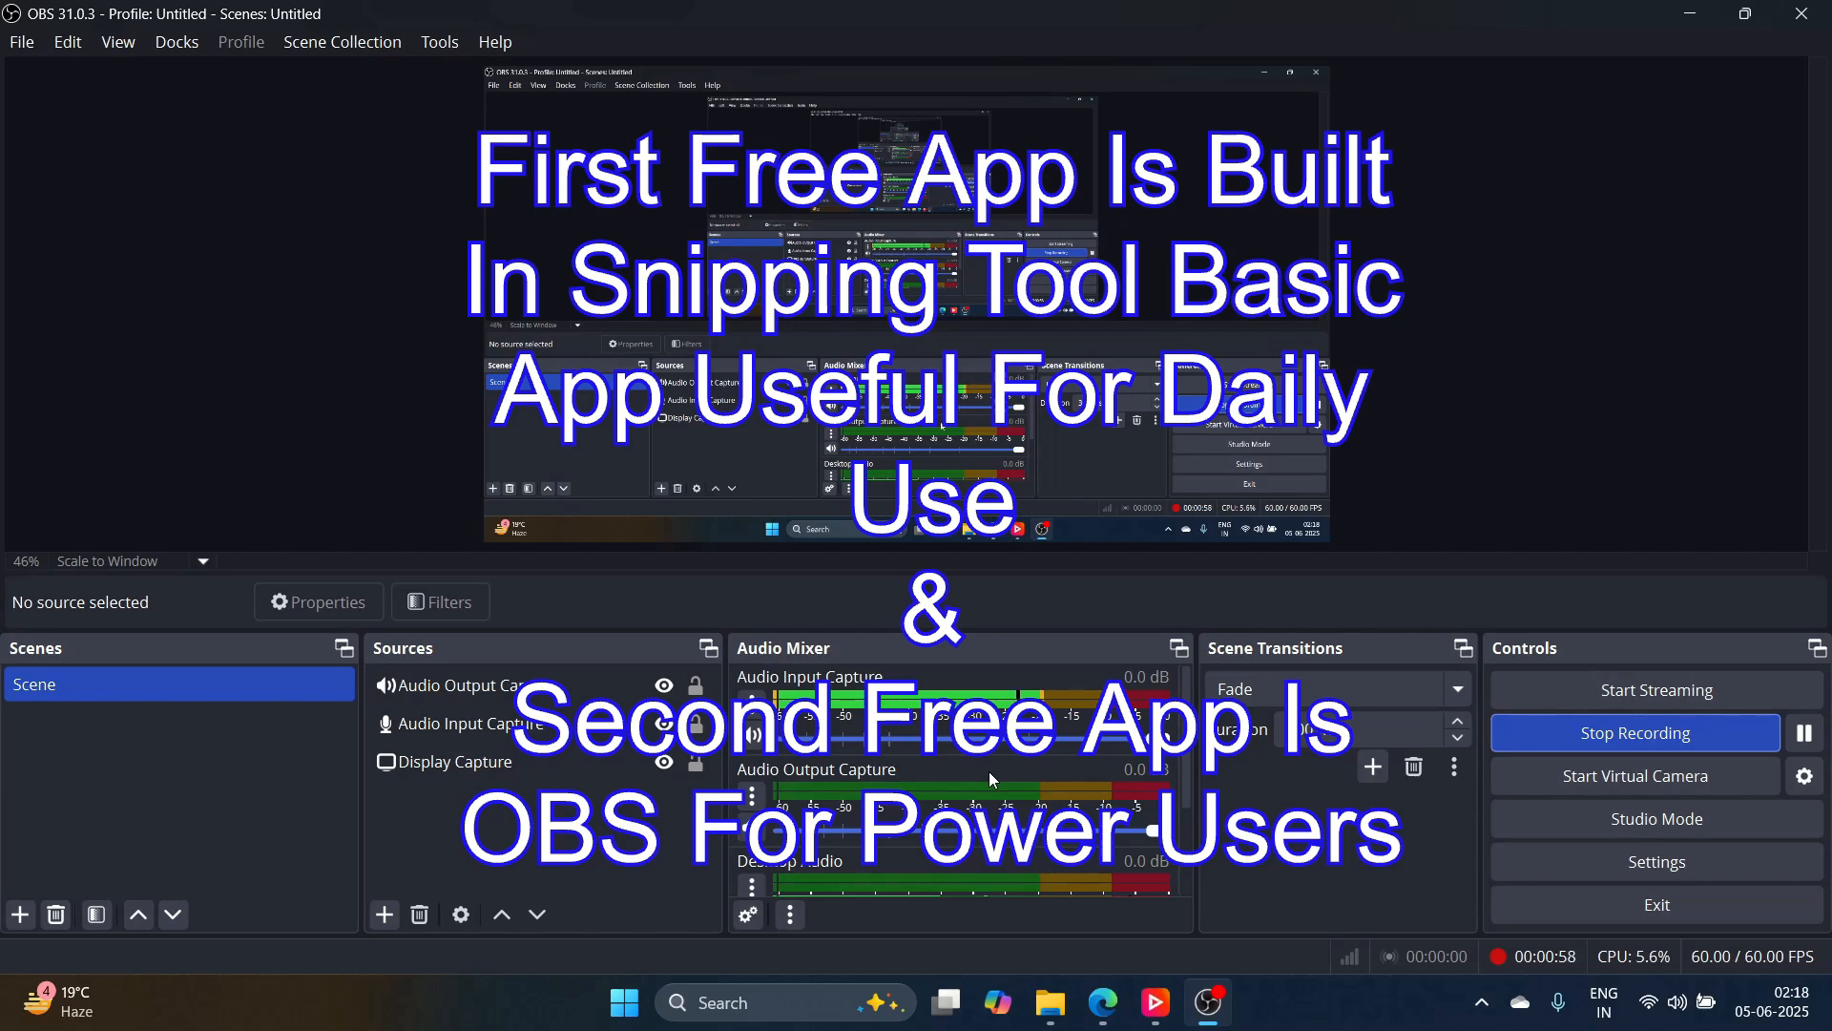
- Minimize the OBS window, search Windows for "SN" and open the Snipping Tool app
scroll(876, 773, "down", 3)
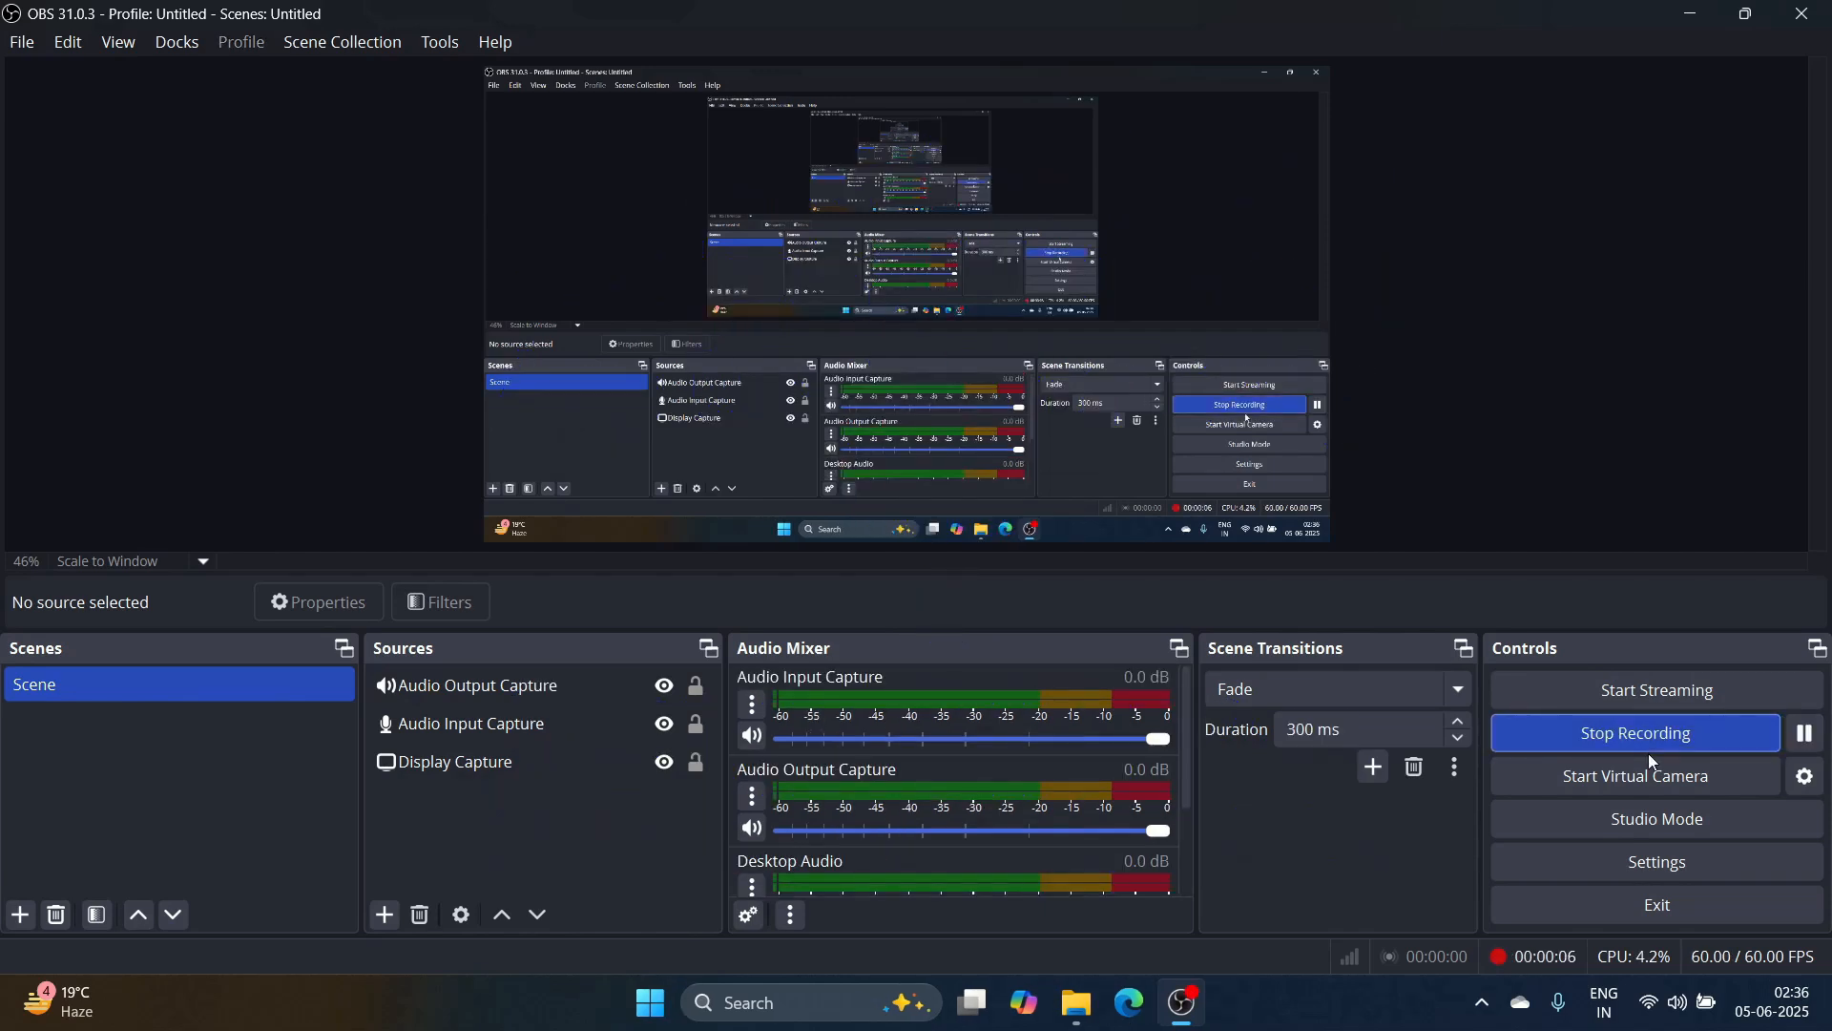
left_click(1688, 9)
key("super")
type("S")
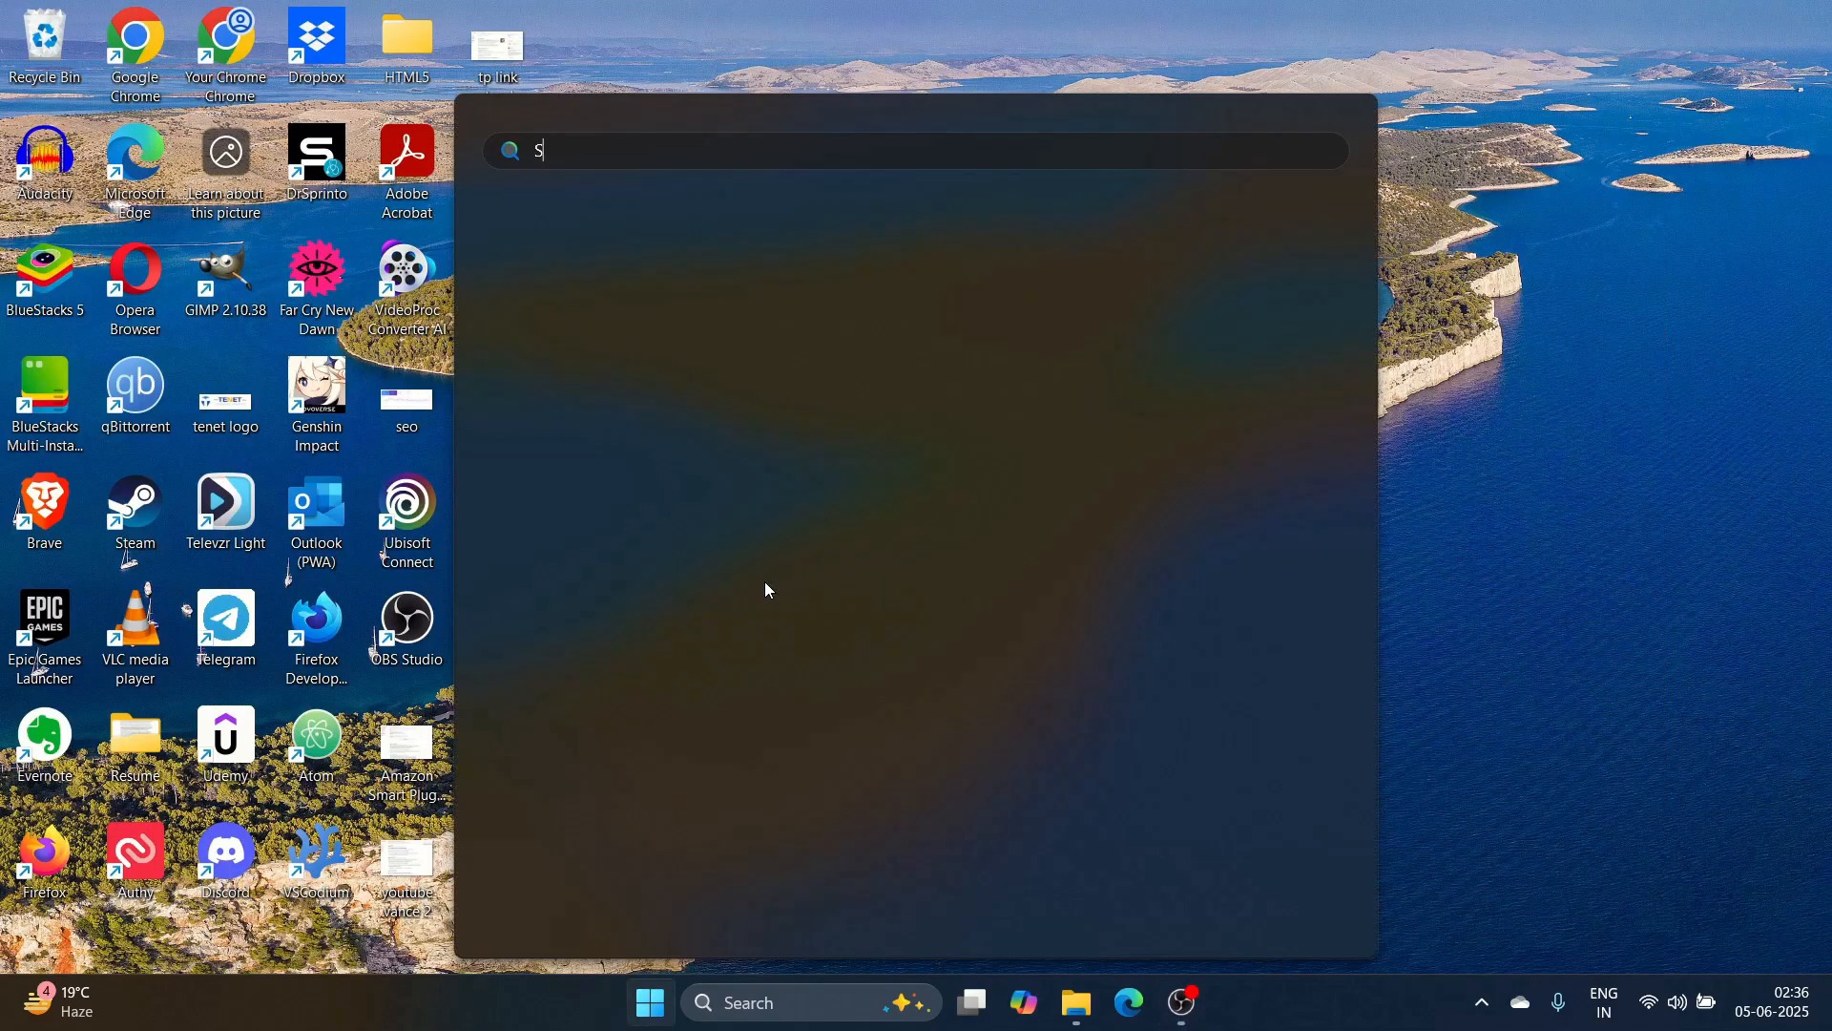
type("N")
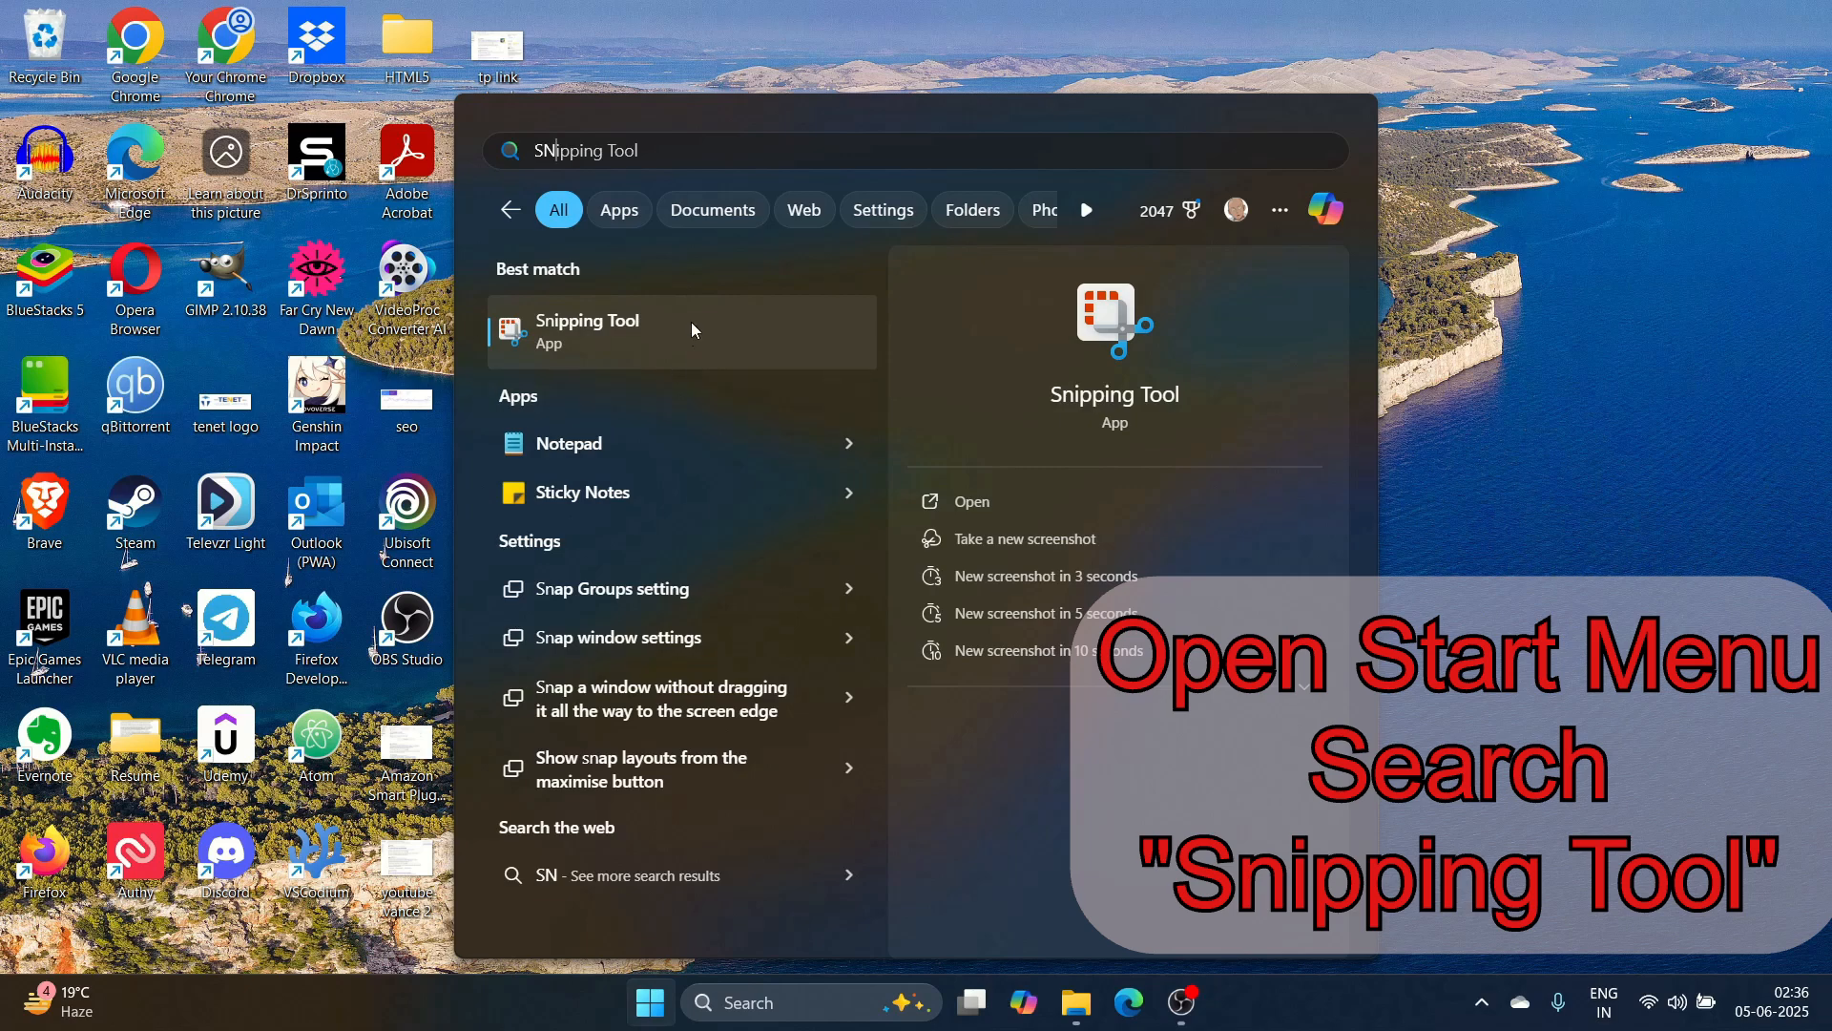
left_click(673, 340)
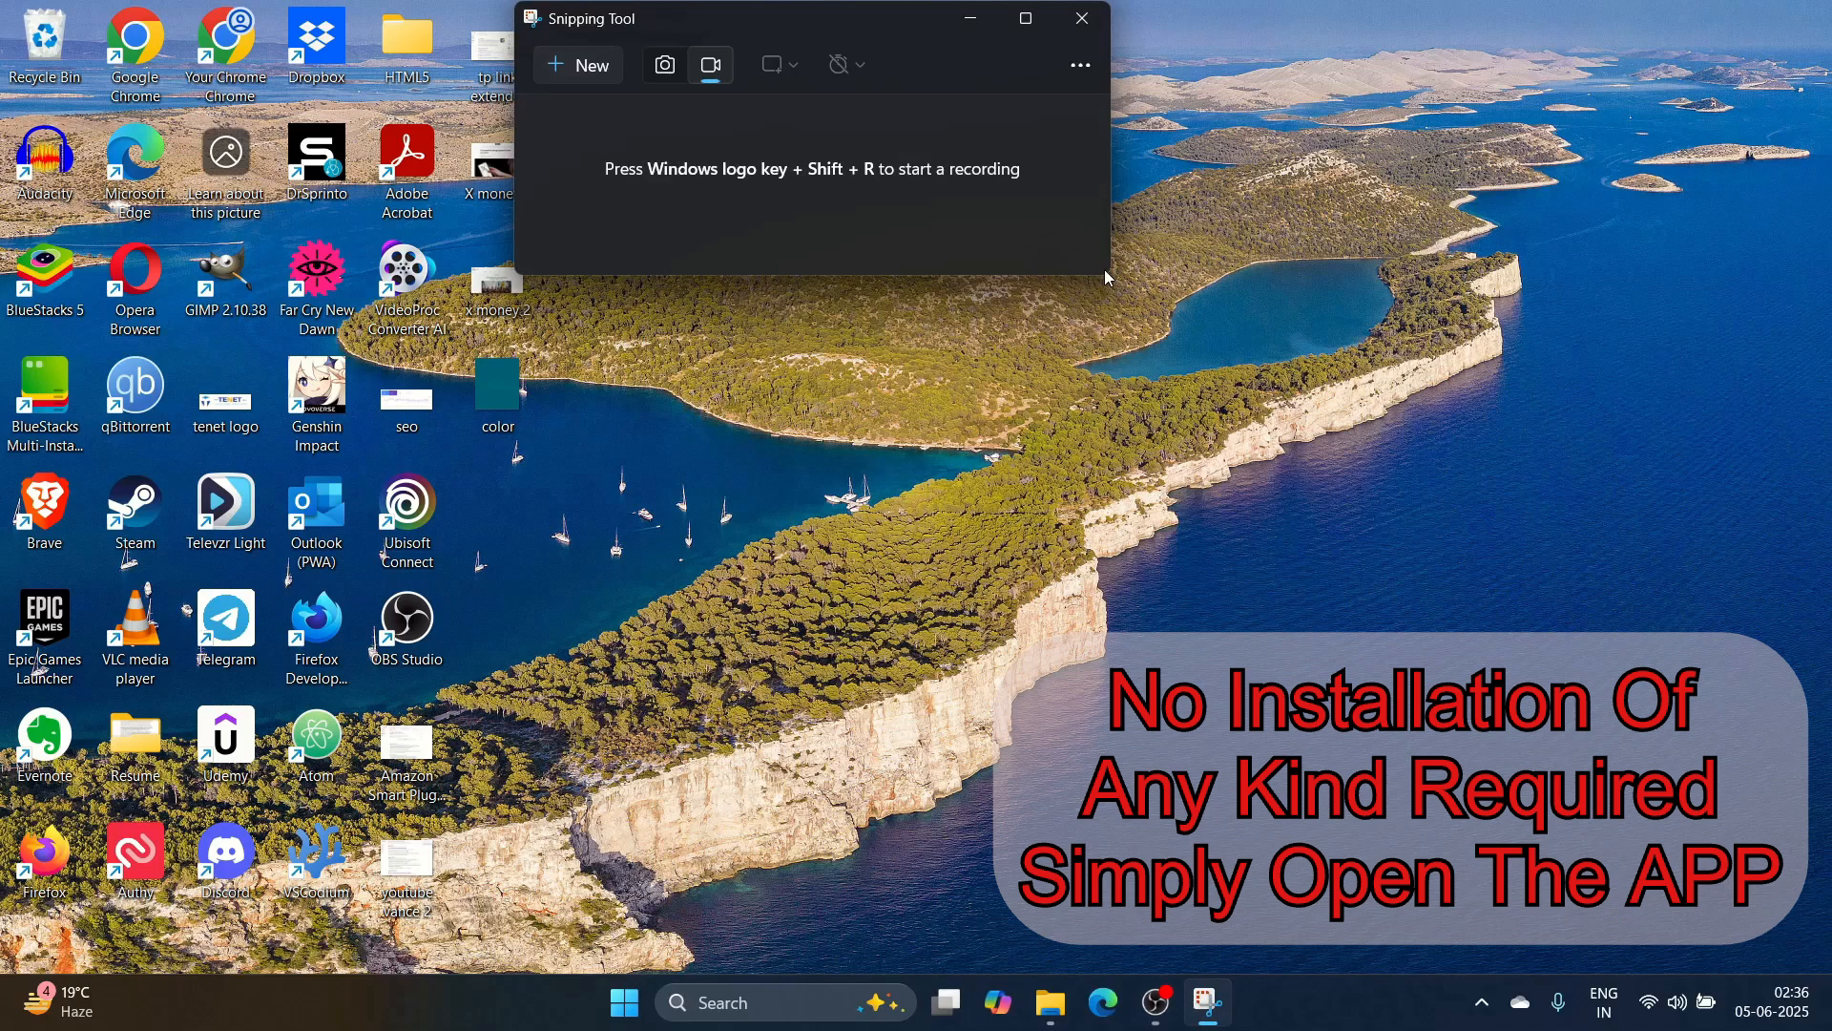
- Take a rectangular screenshot of the desktop area around the X money and color icons, and switch the Snipping Tool to video recording mode
left_click(668, 67)
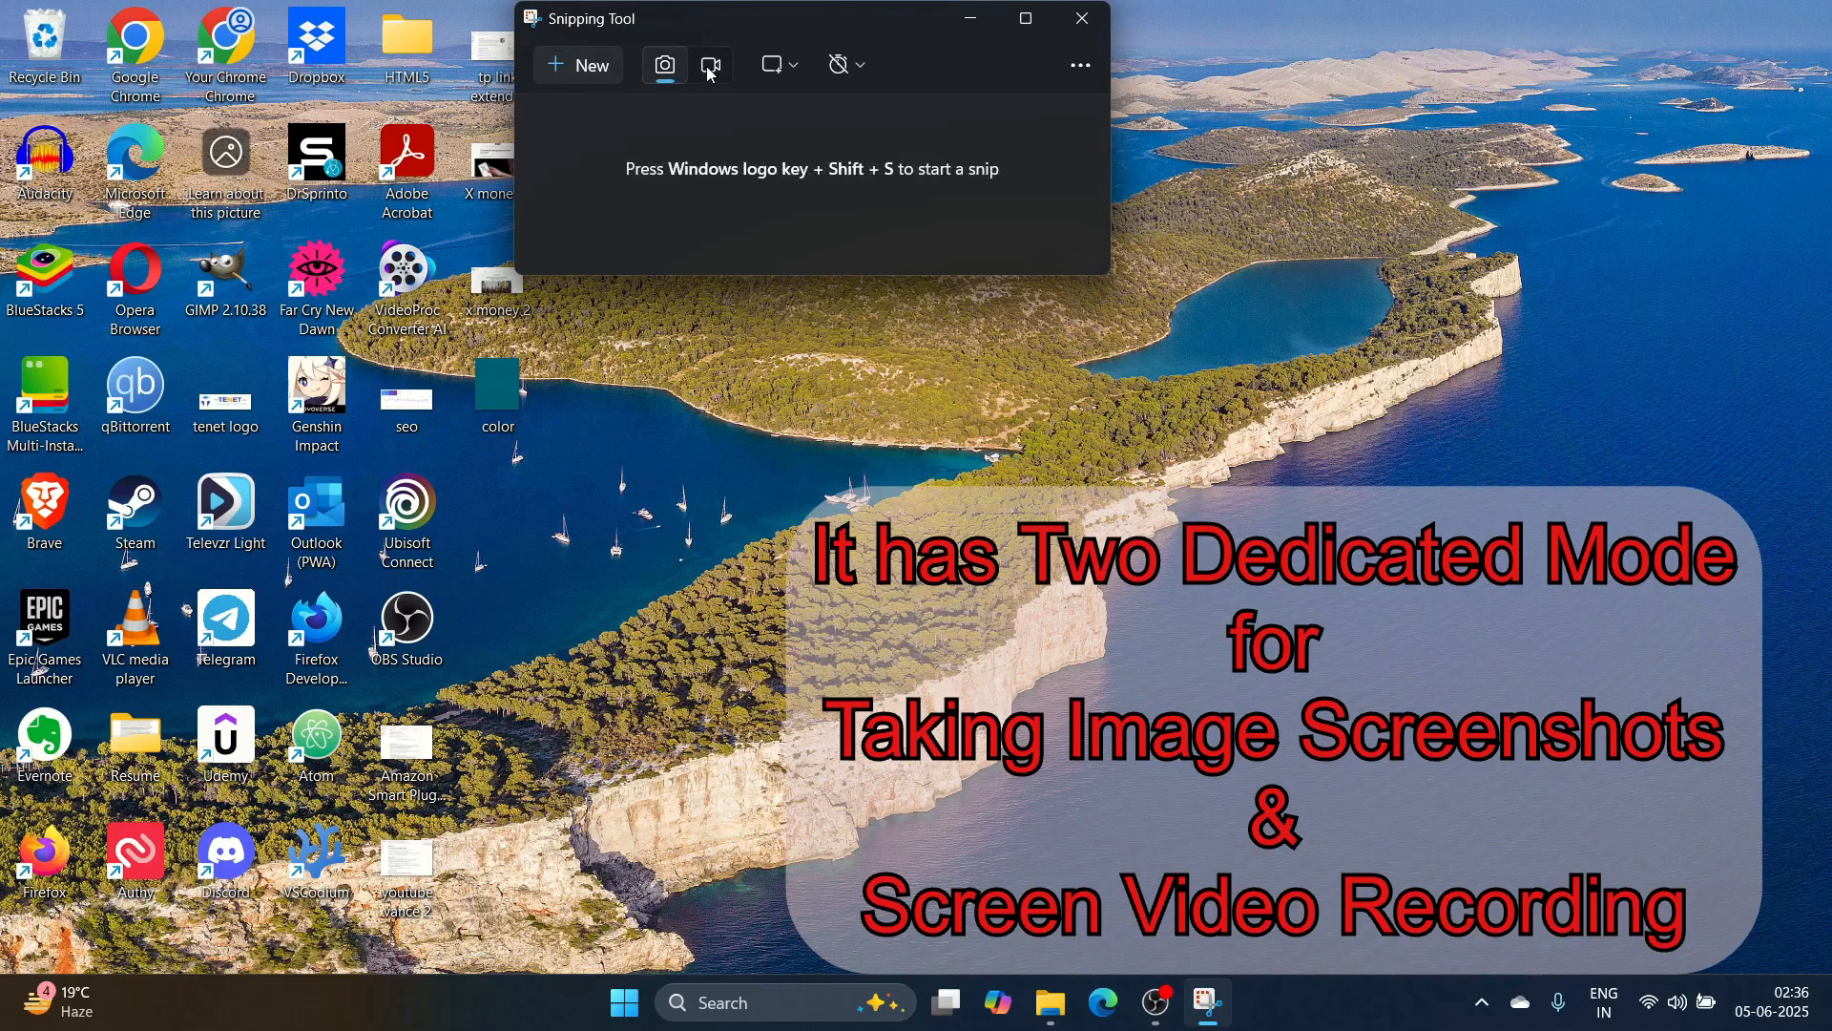
left_click(711, 66)
left_click(668, 67)
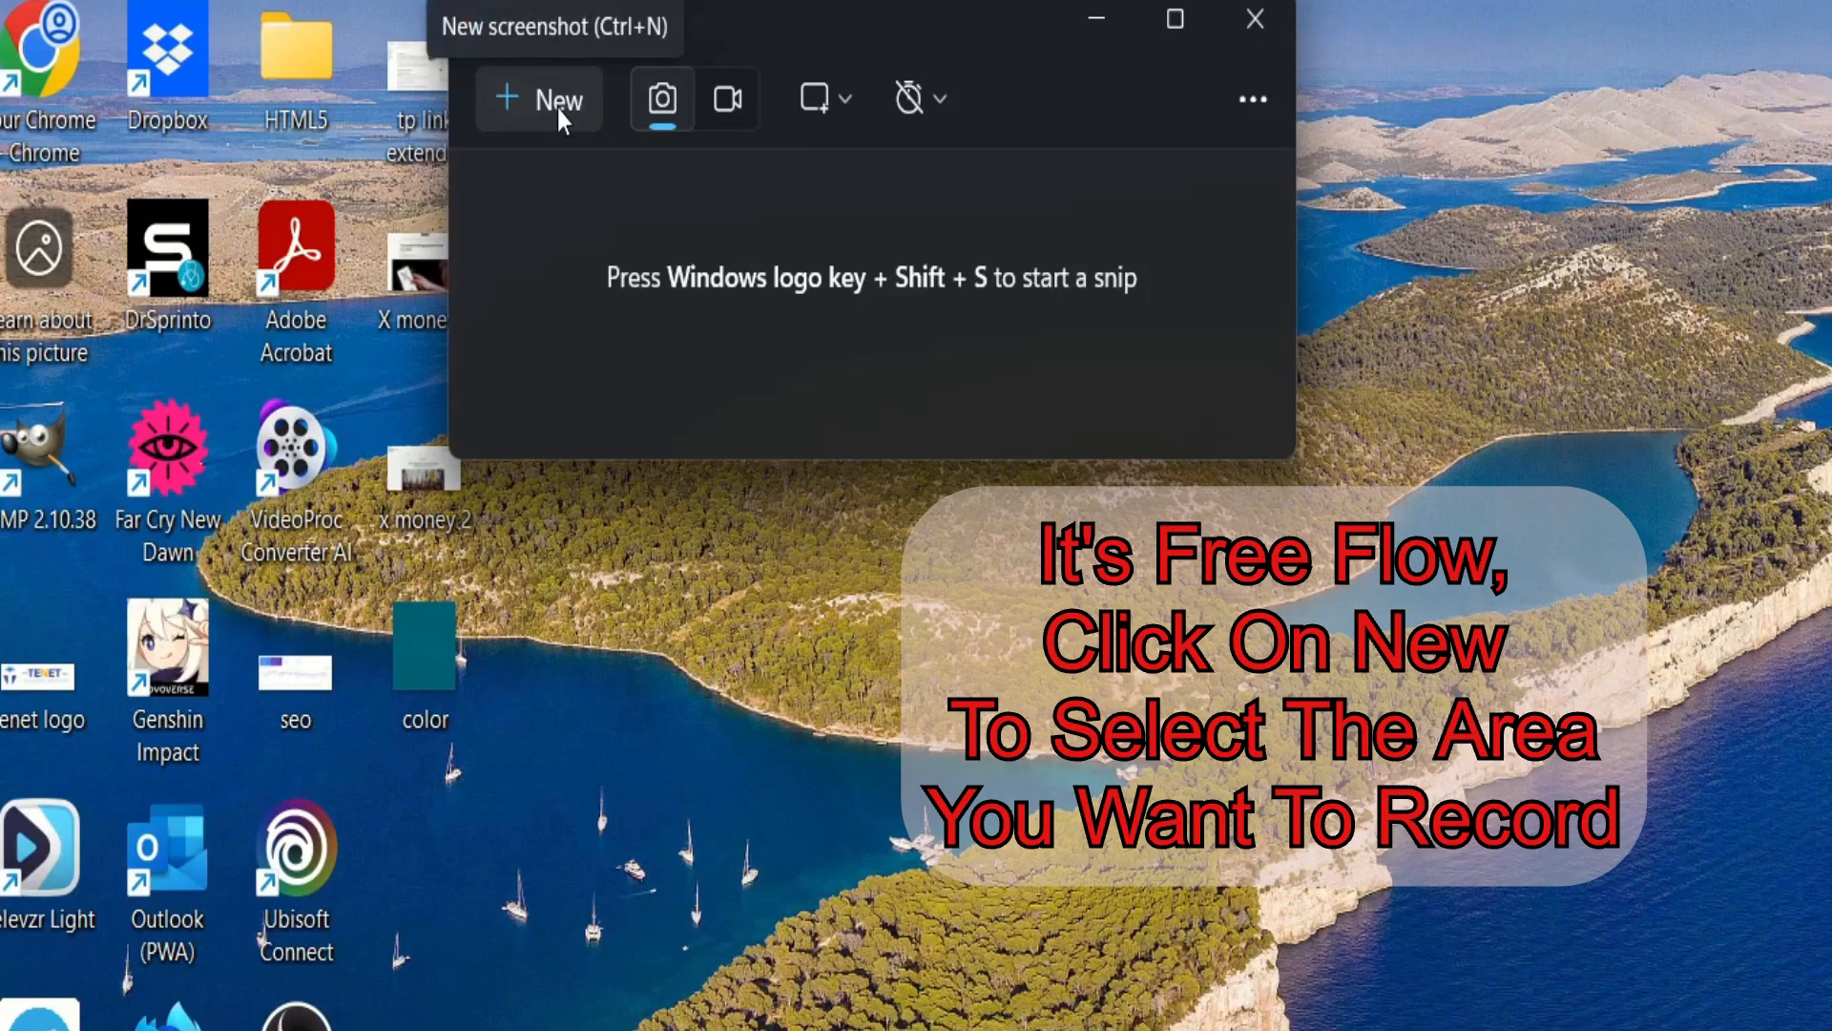
left_click(557, 109)
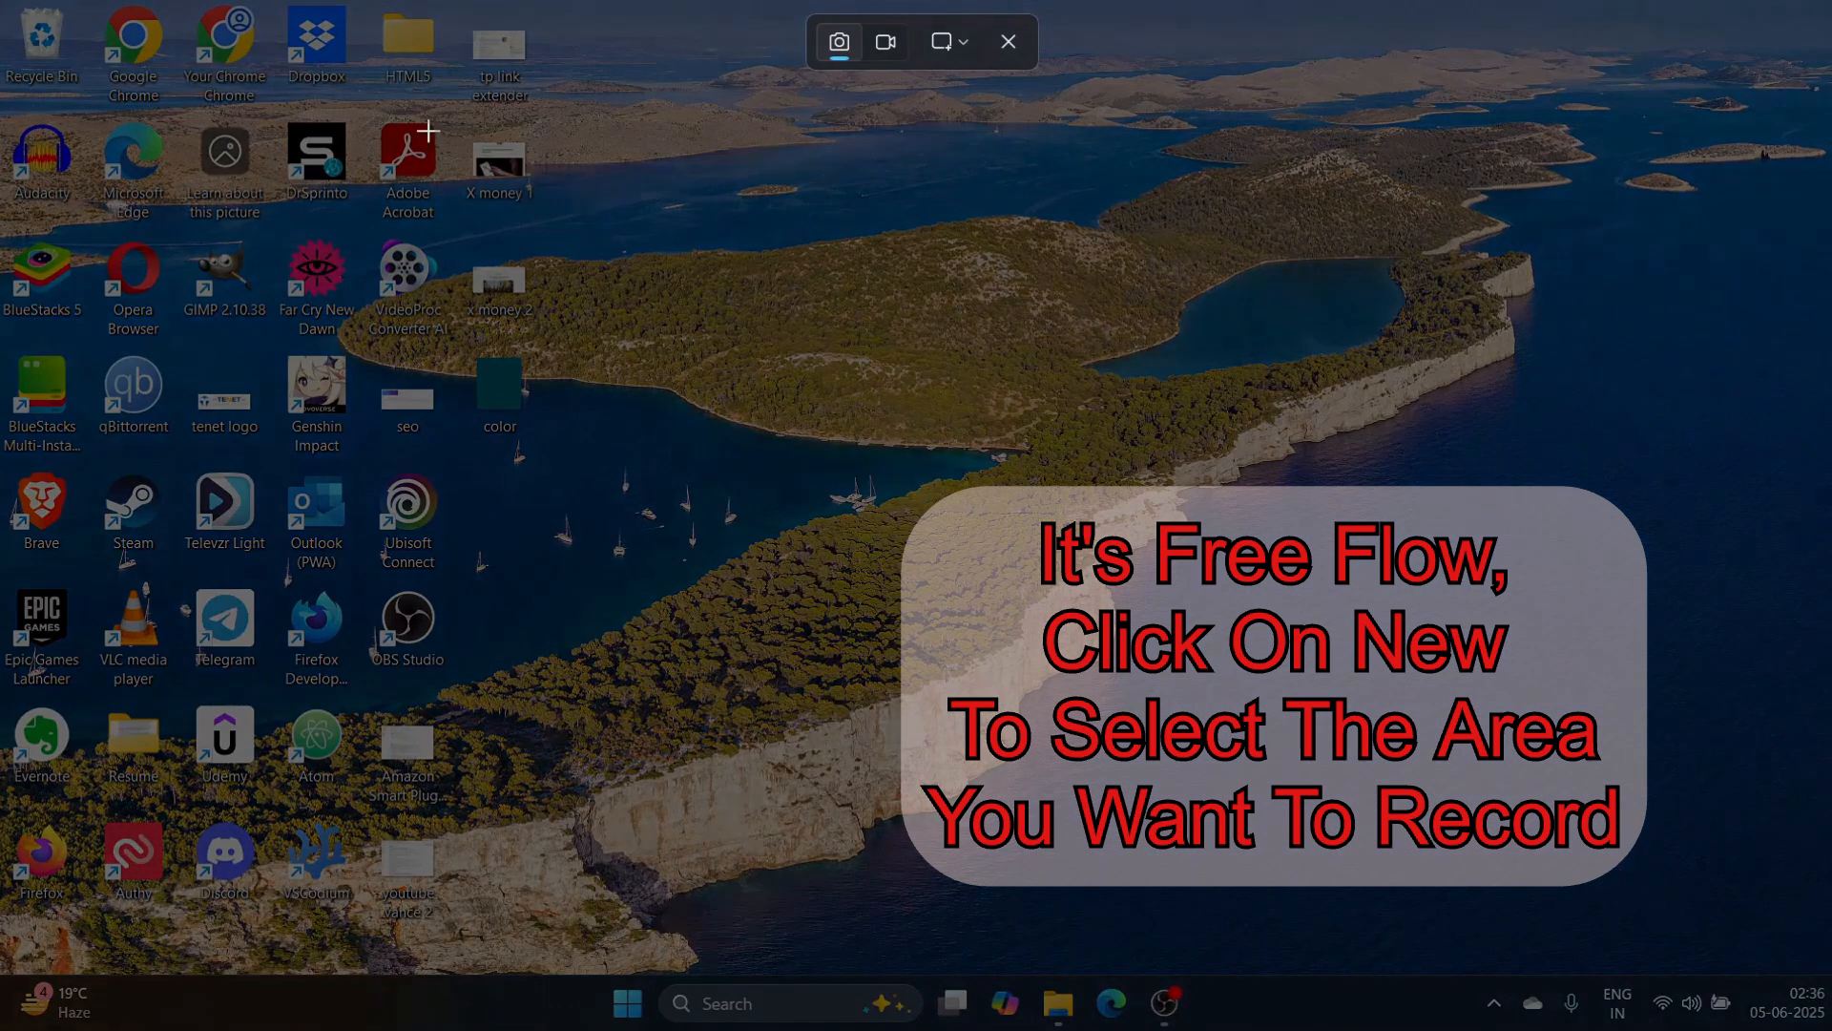
left_click_drag(426, 131, 595, 425)
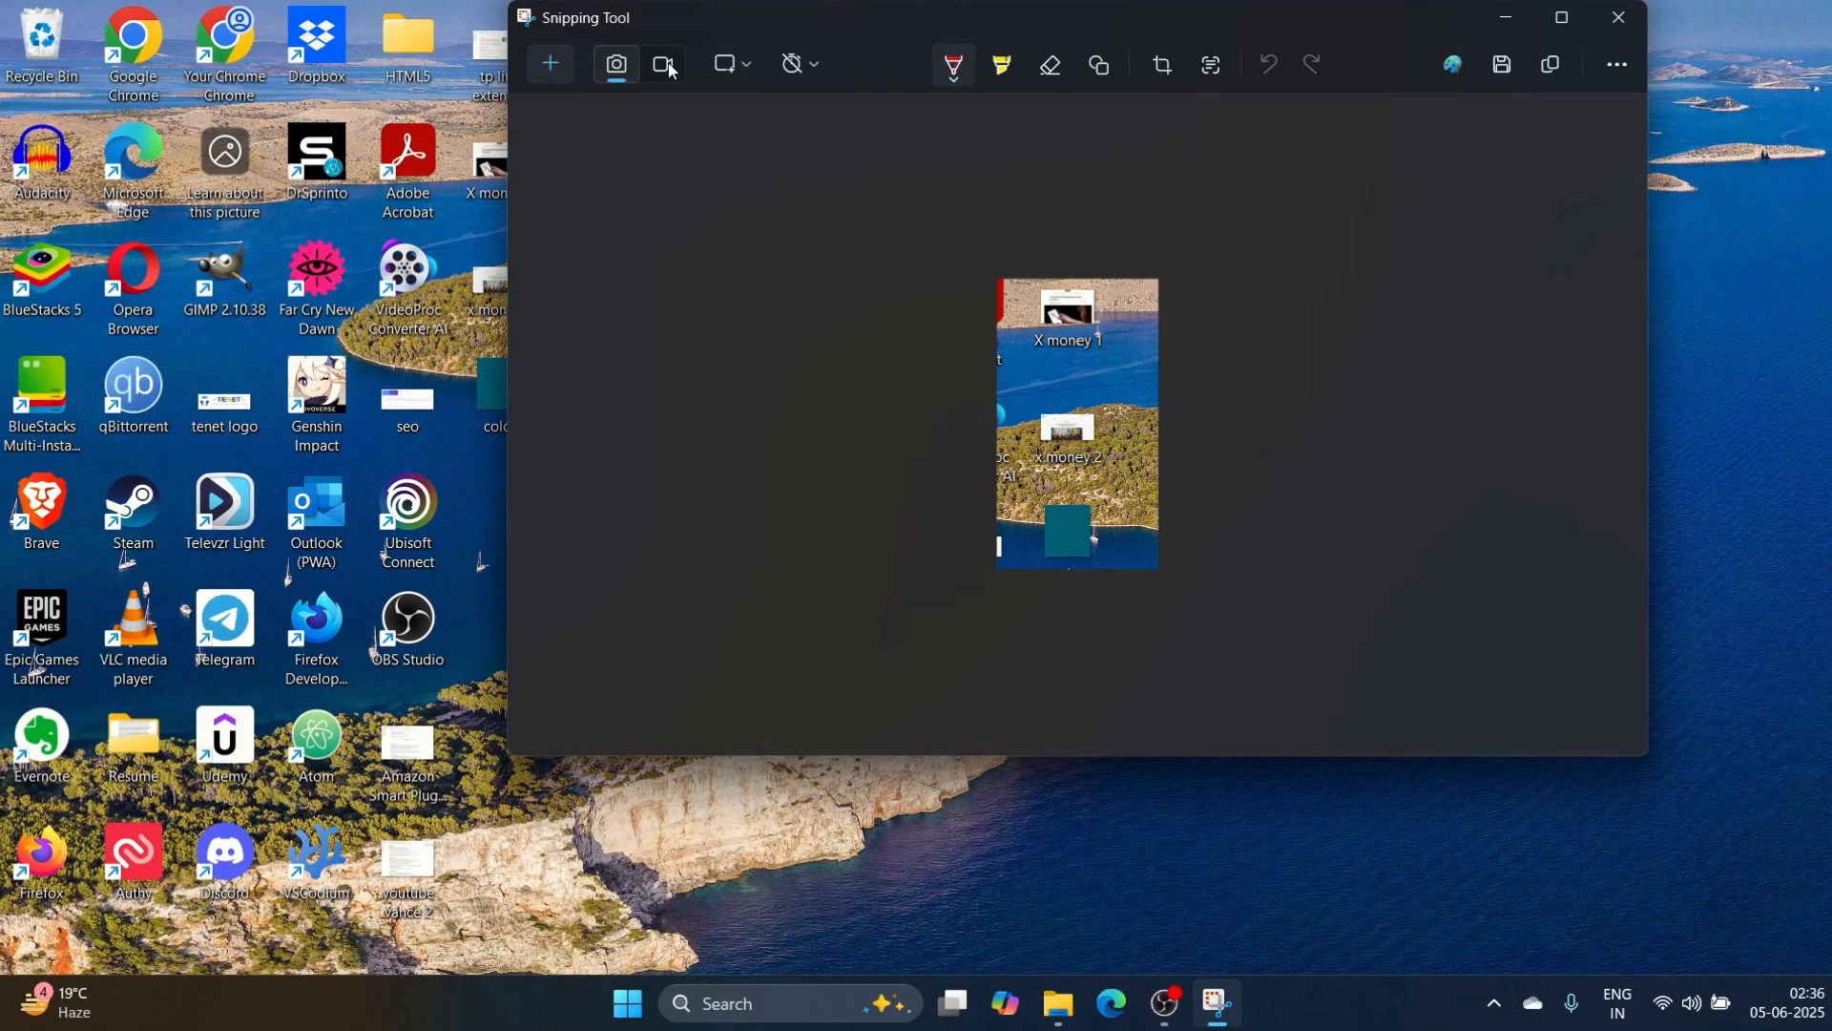
left_click(668, 67)
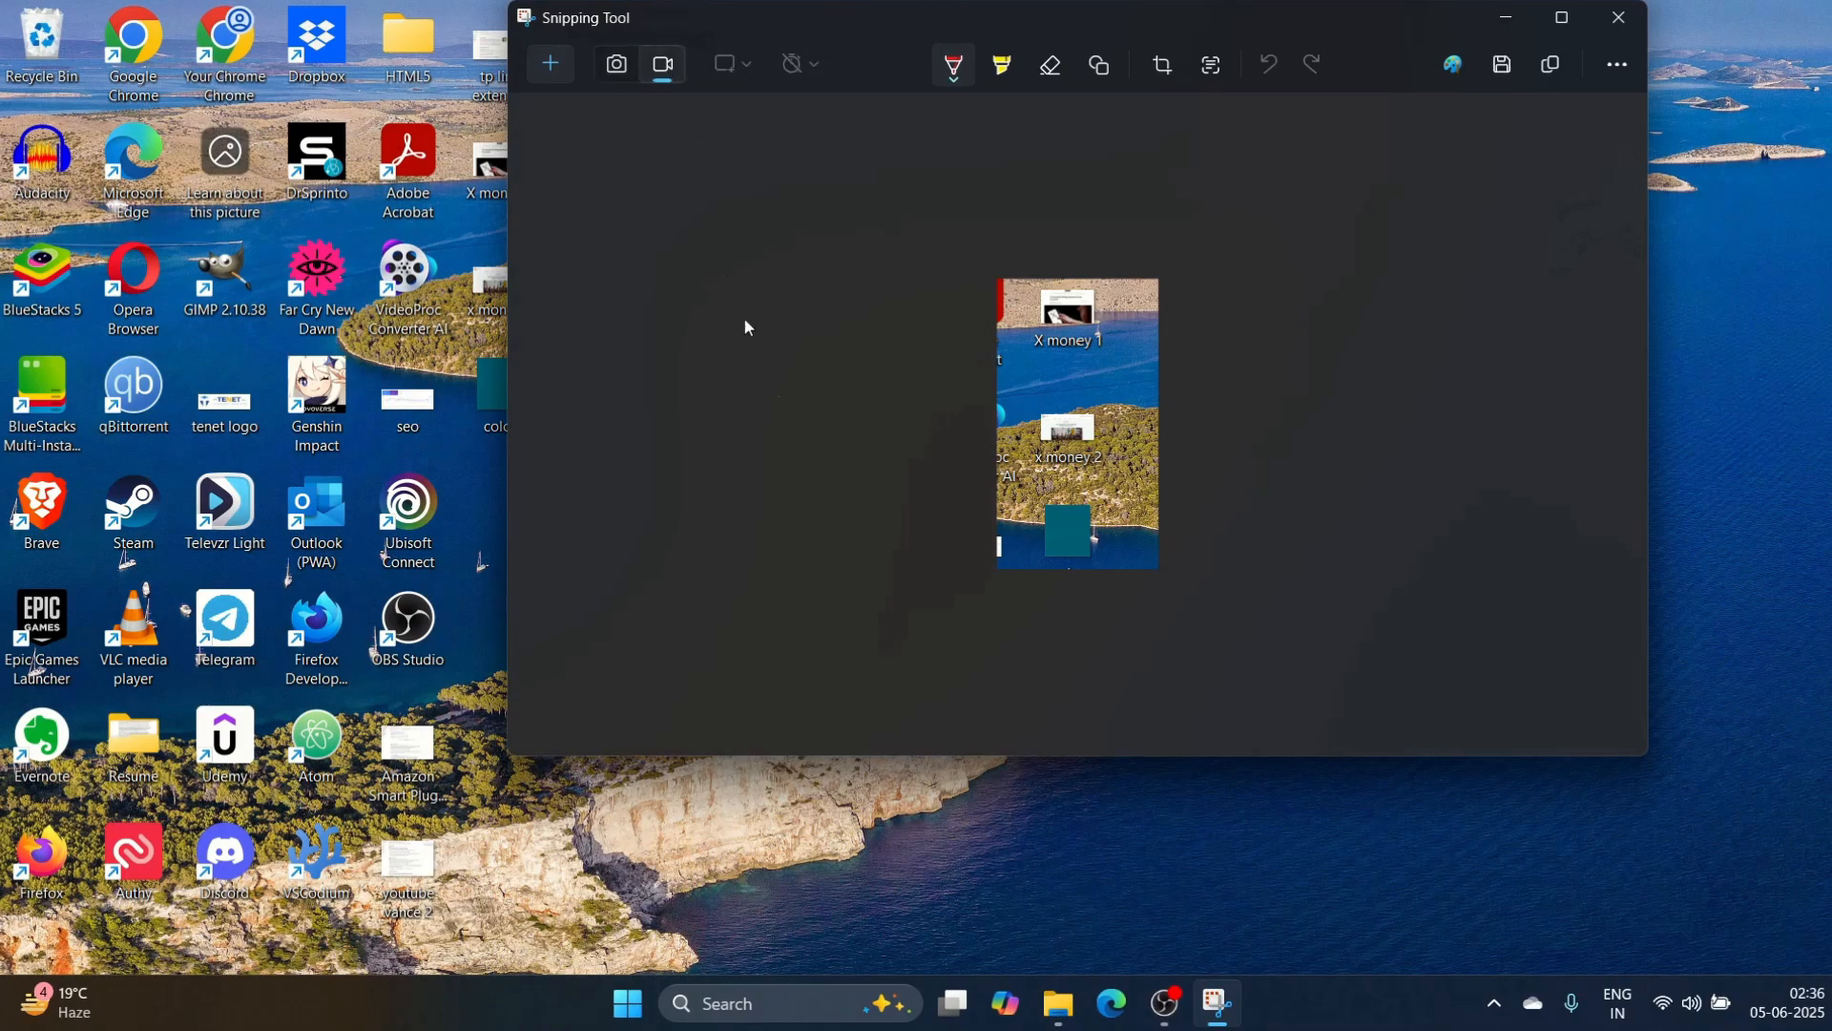
left_click(549, 75)
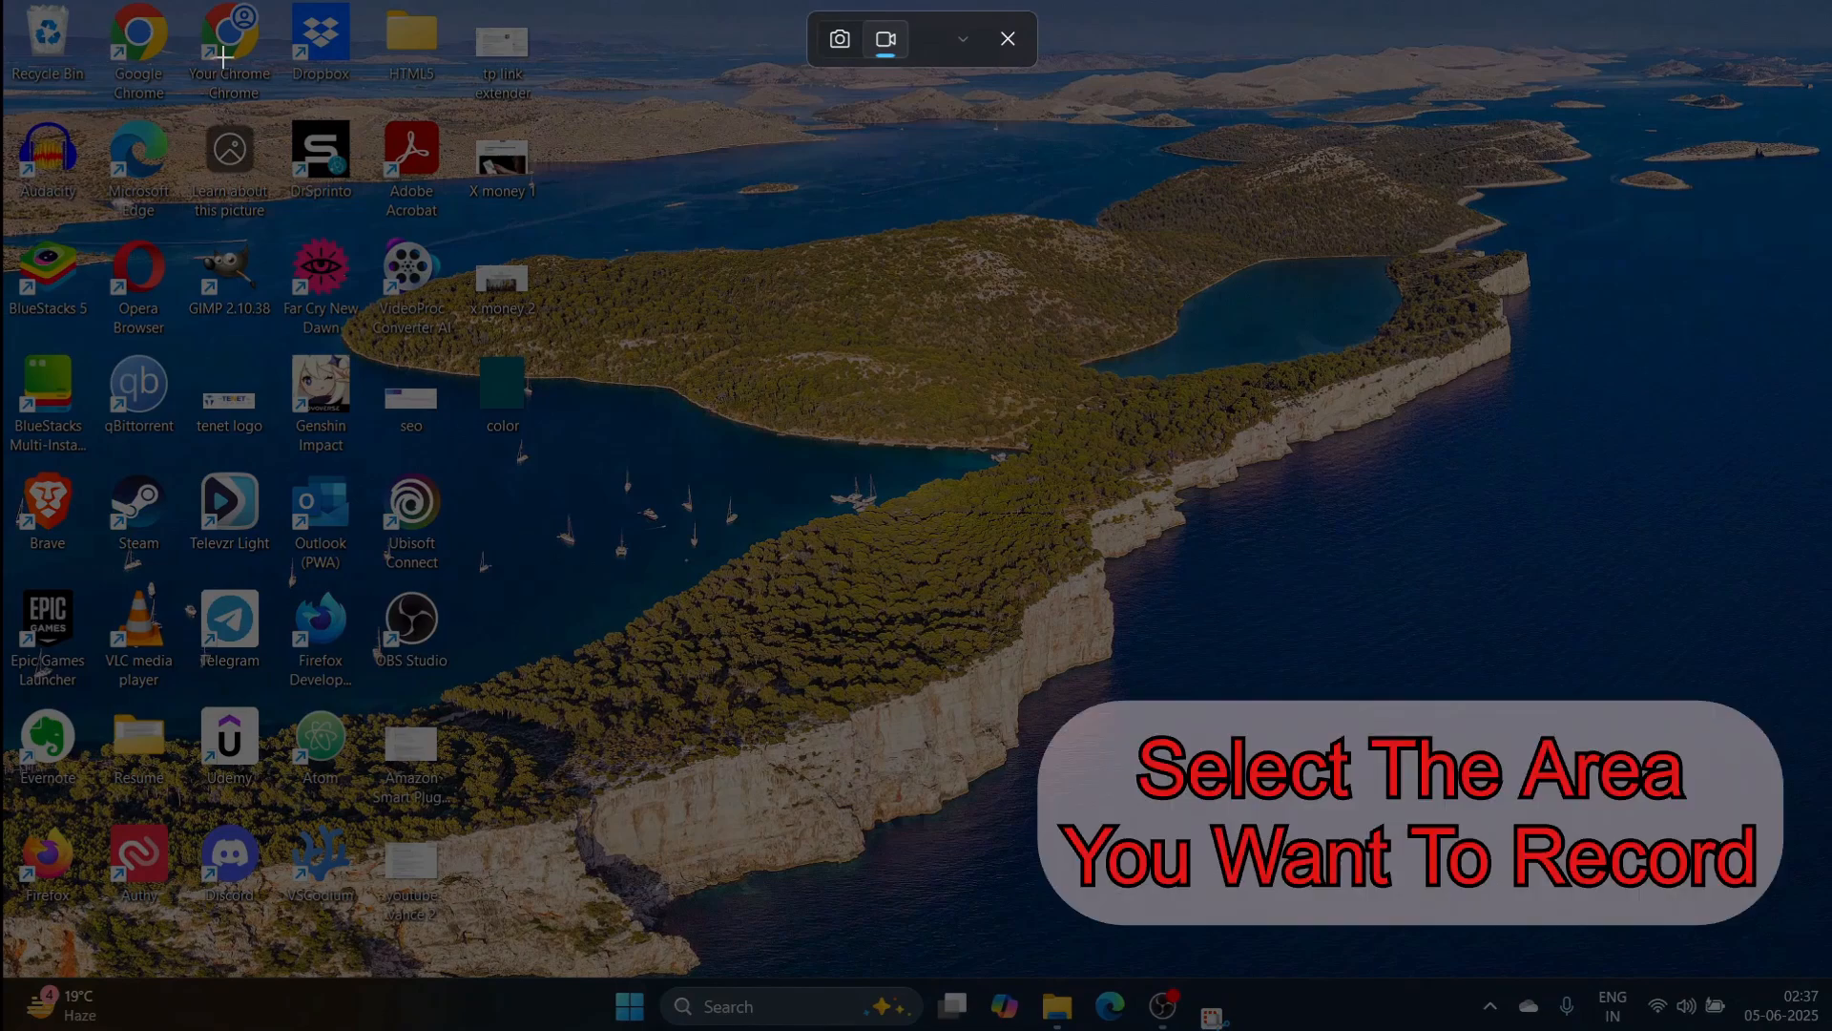
left_click_drag(218, 47, 1055, 771)
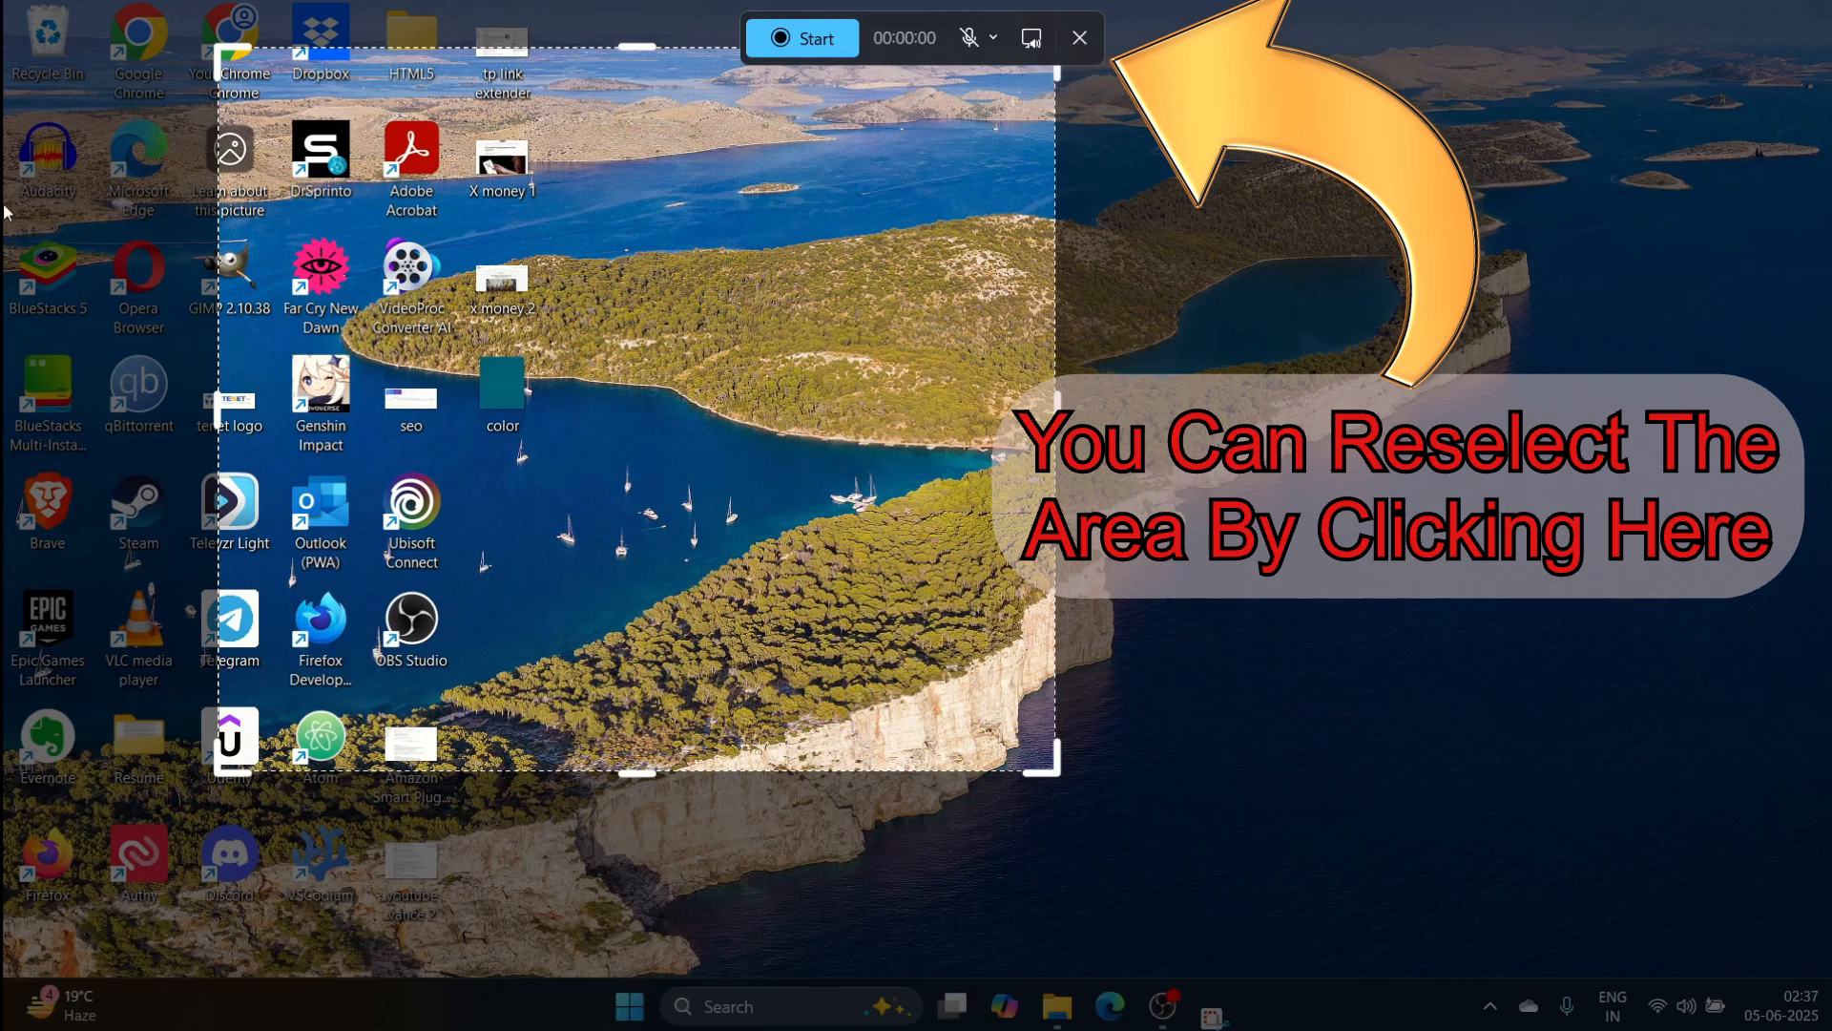
left_click(1080, 37)
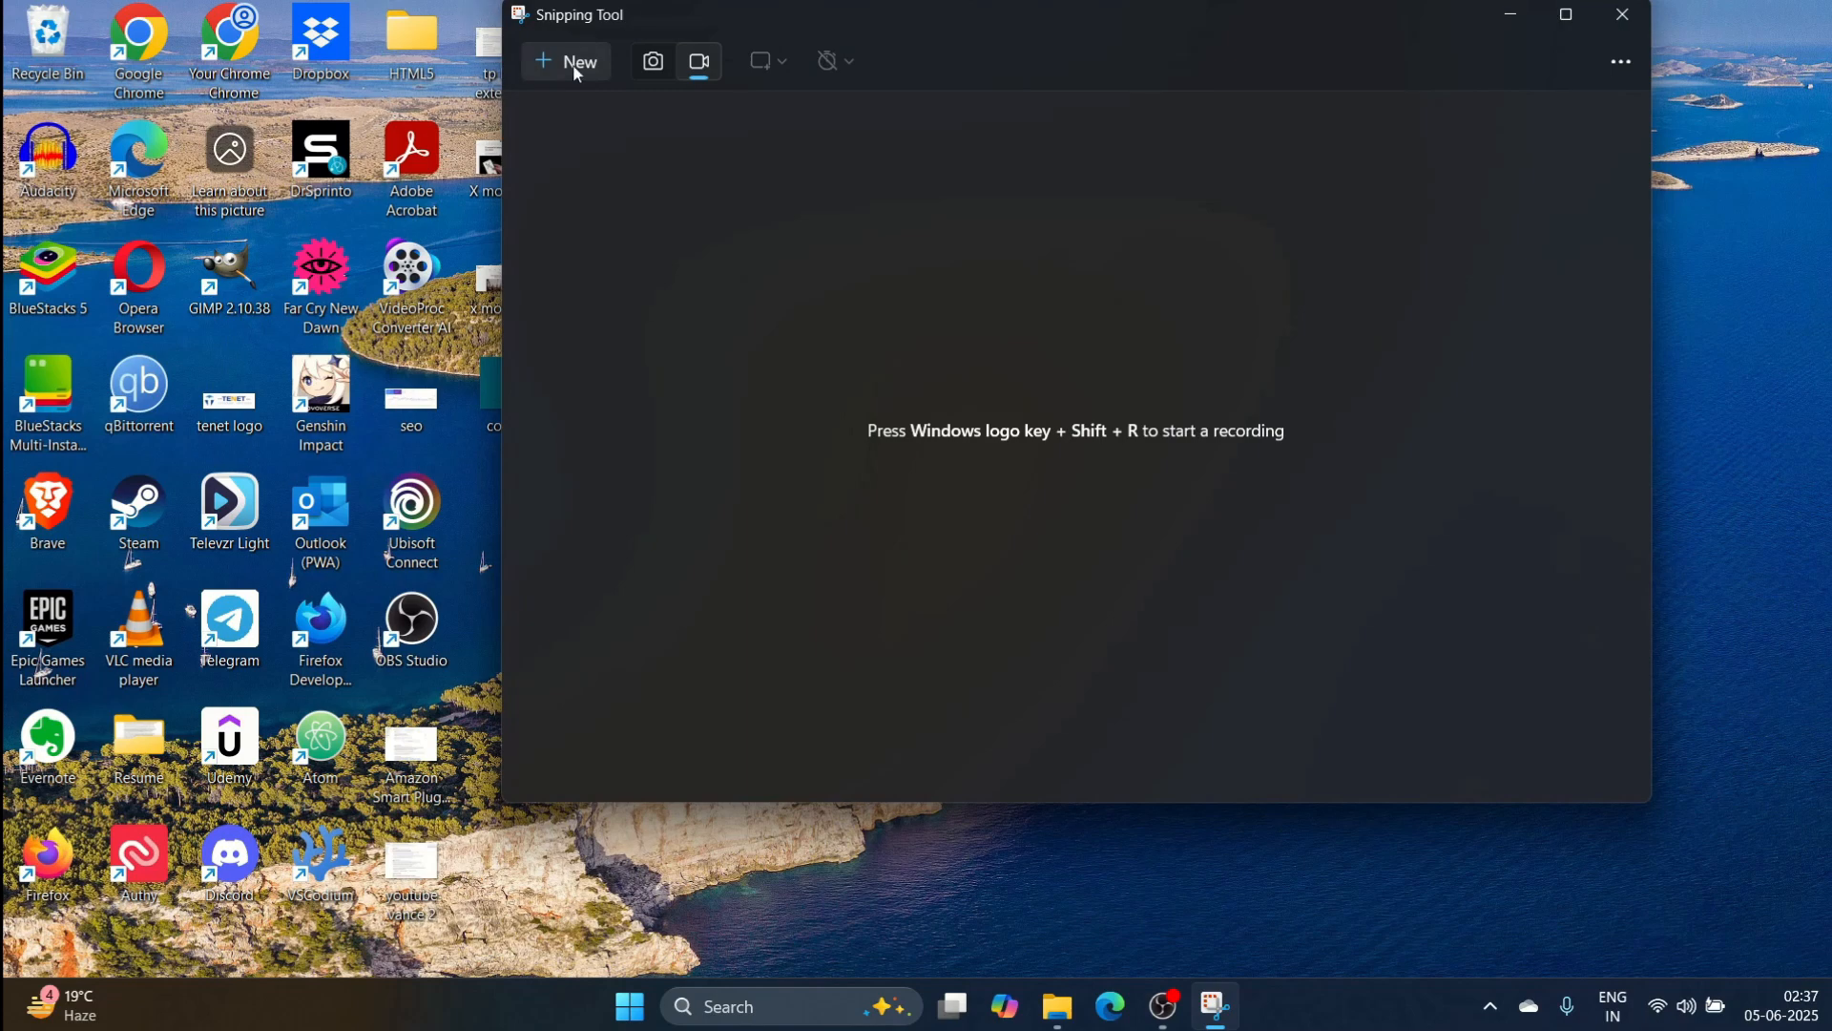
- Start a new screen recording with the whole screen selected as the recording area
left_click(570, 63)
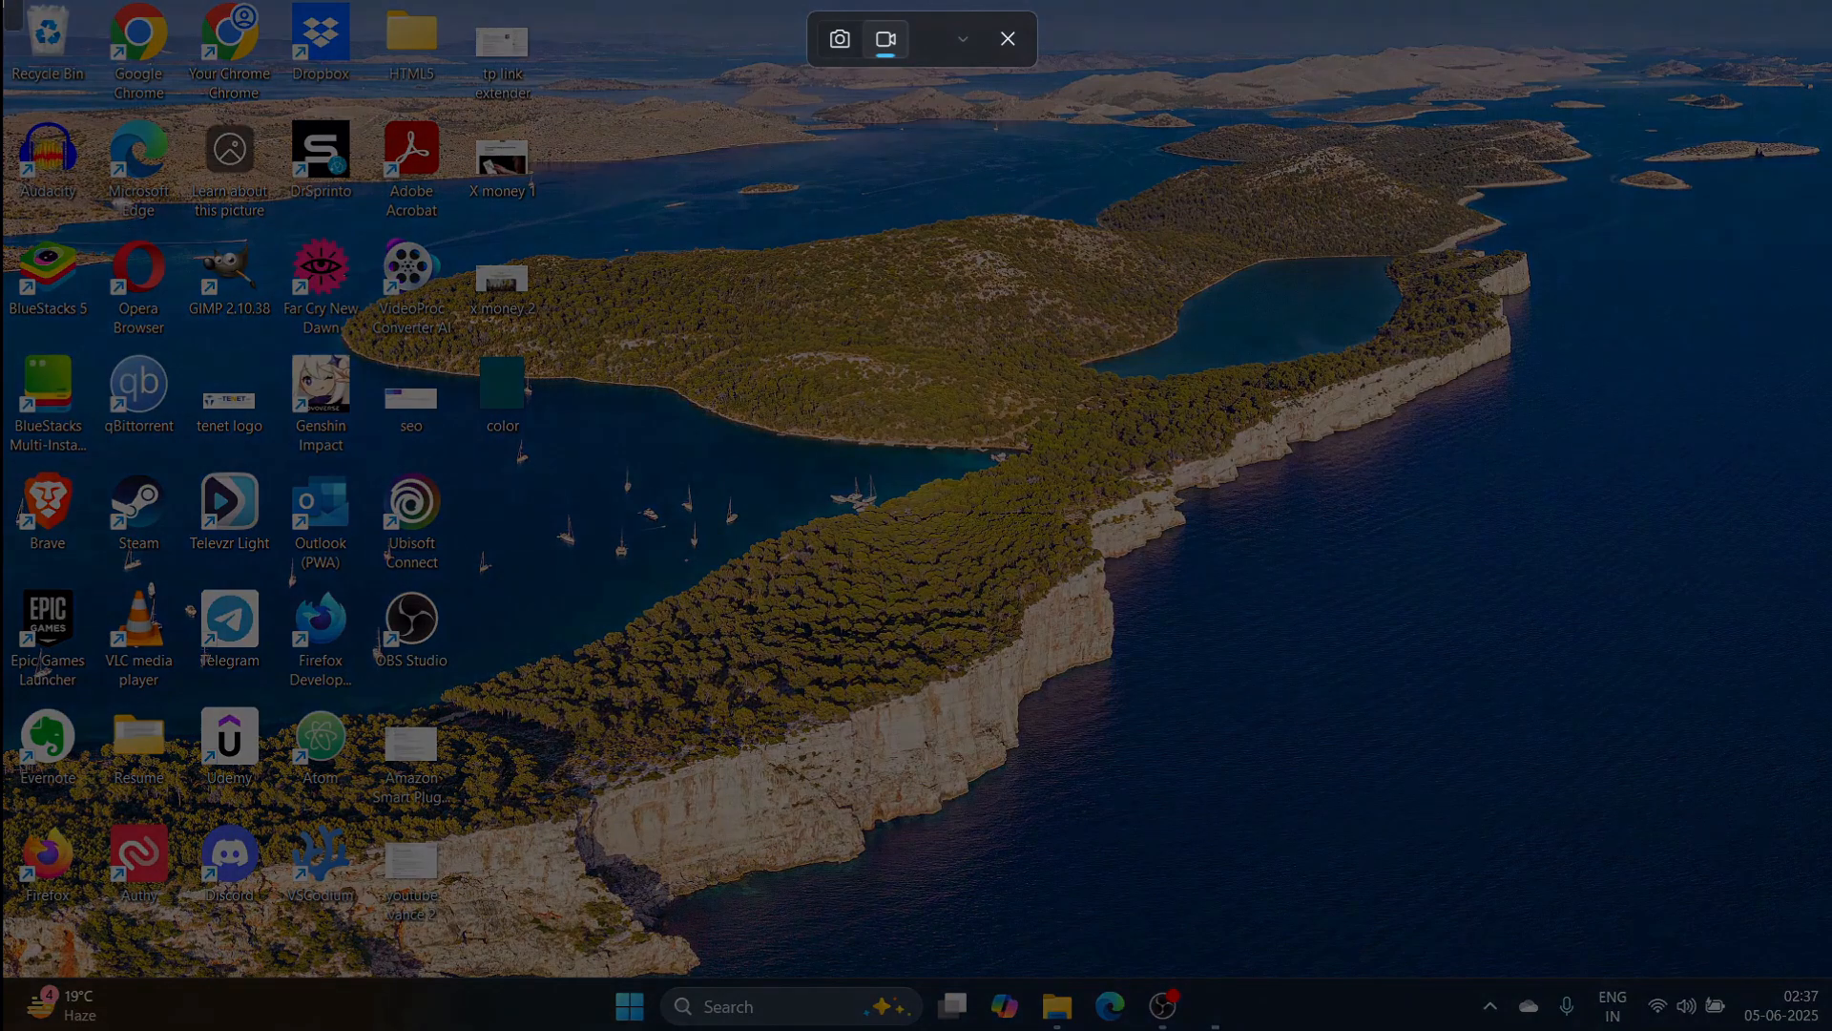
left_click_drag(16, 3, 1831, 1030)
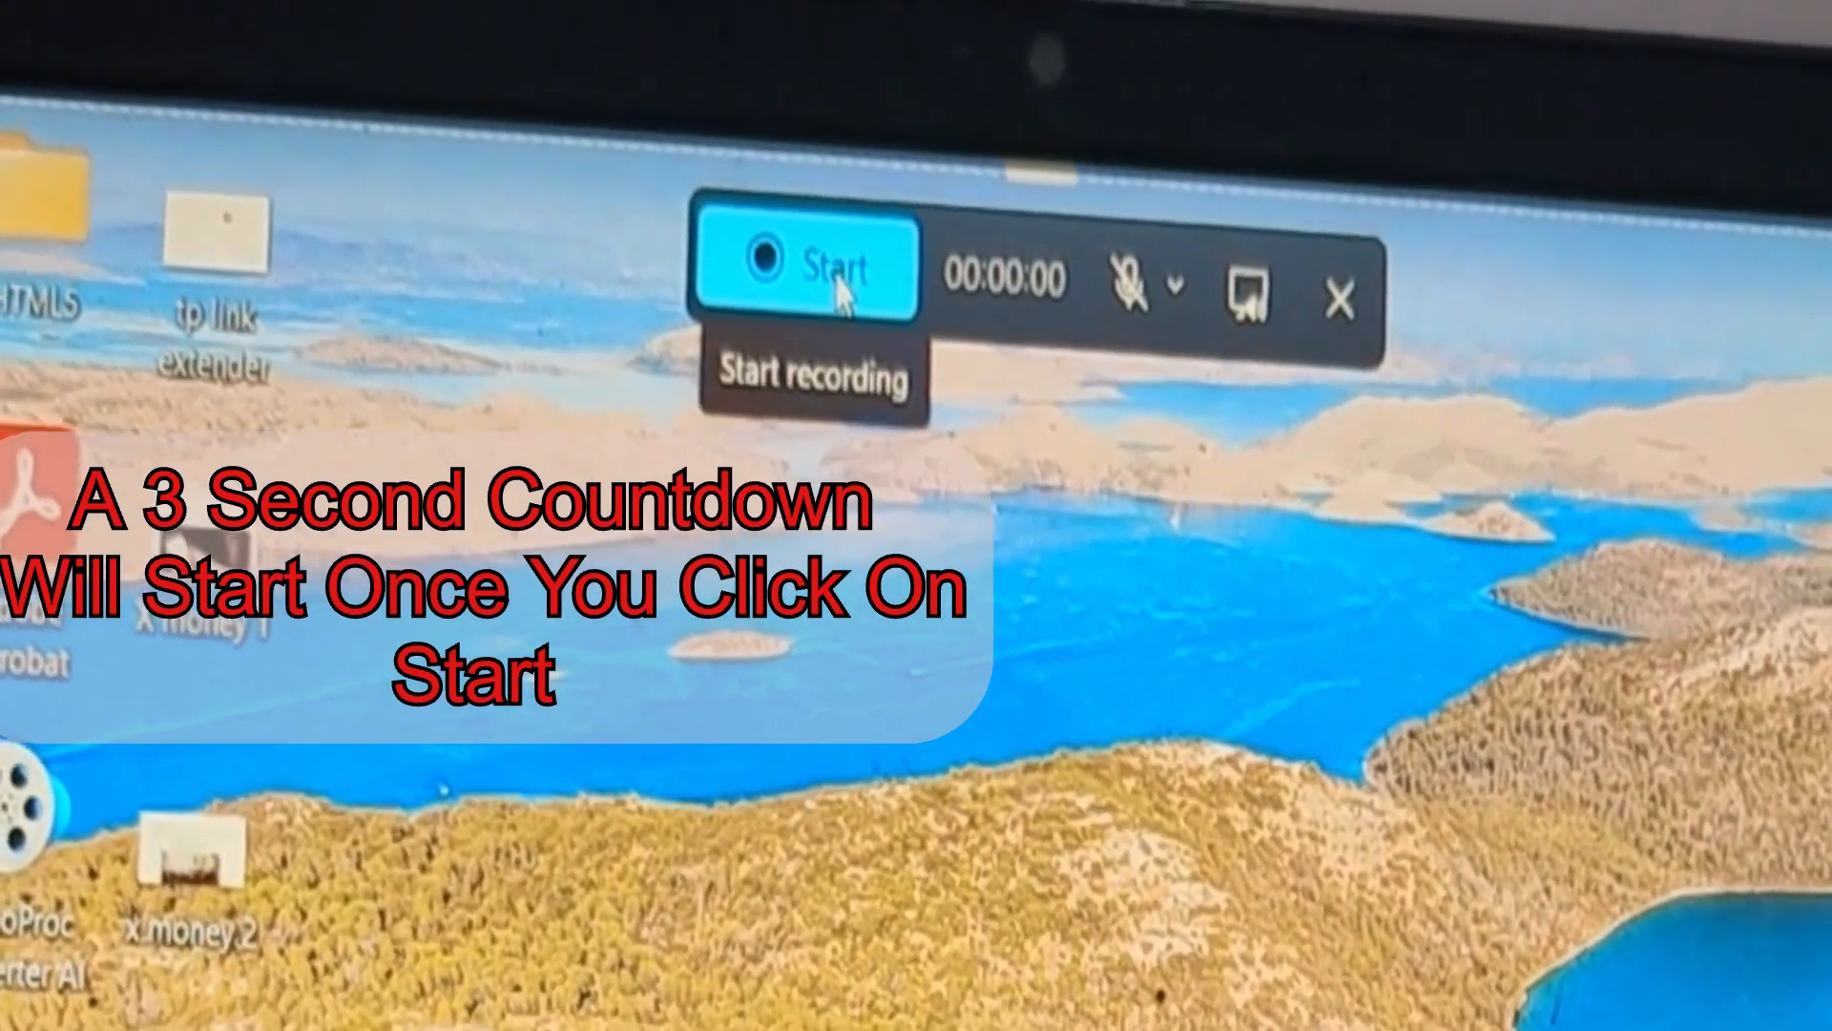
left_click(828, 277)
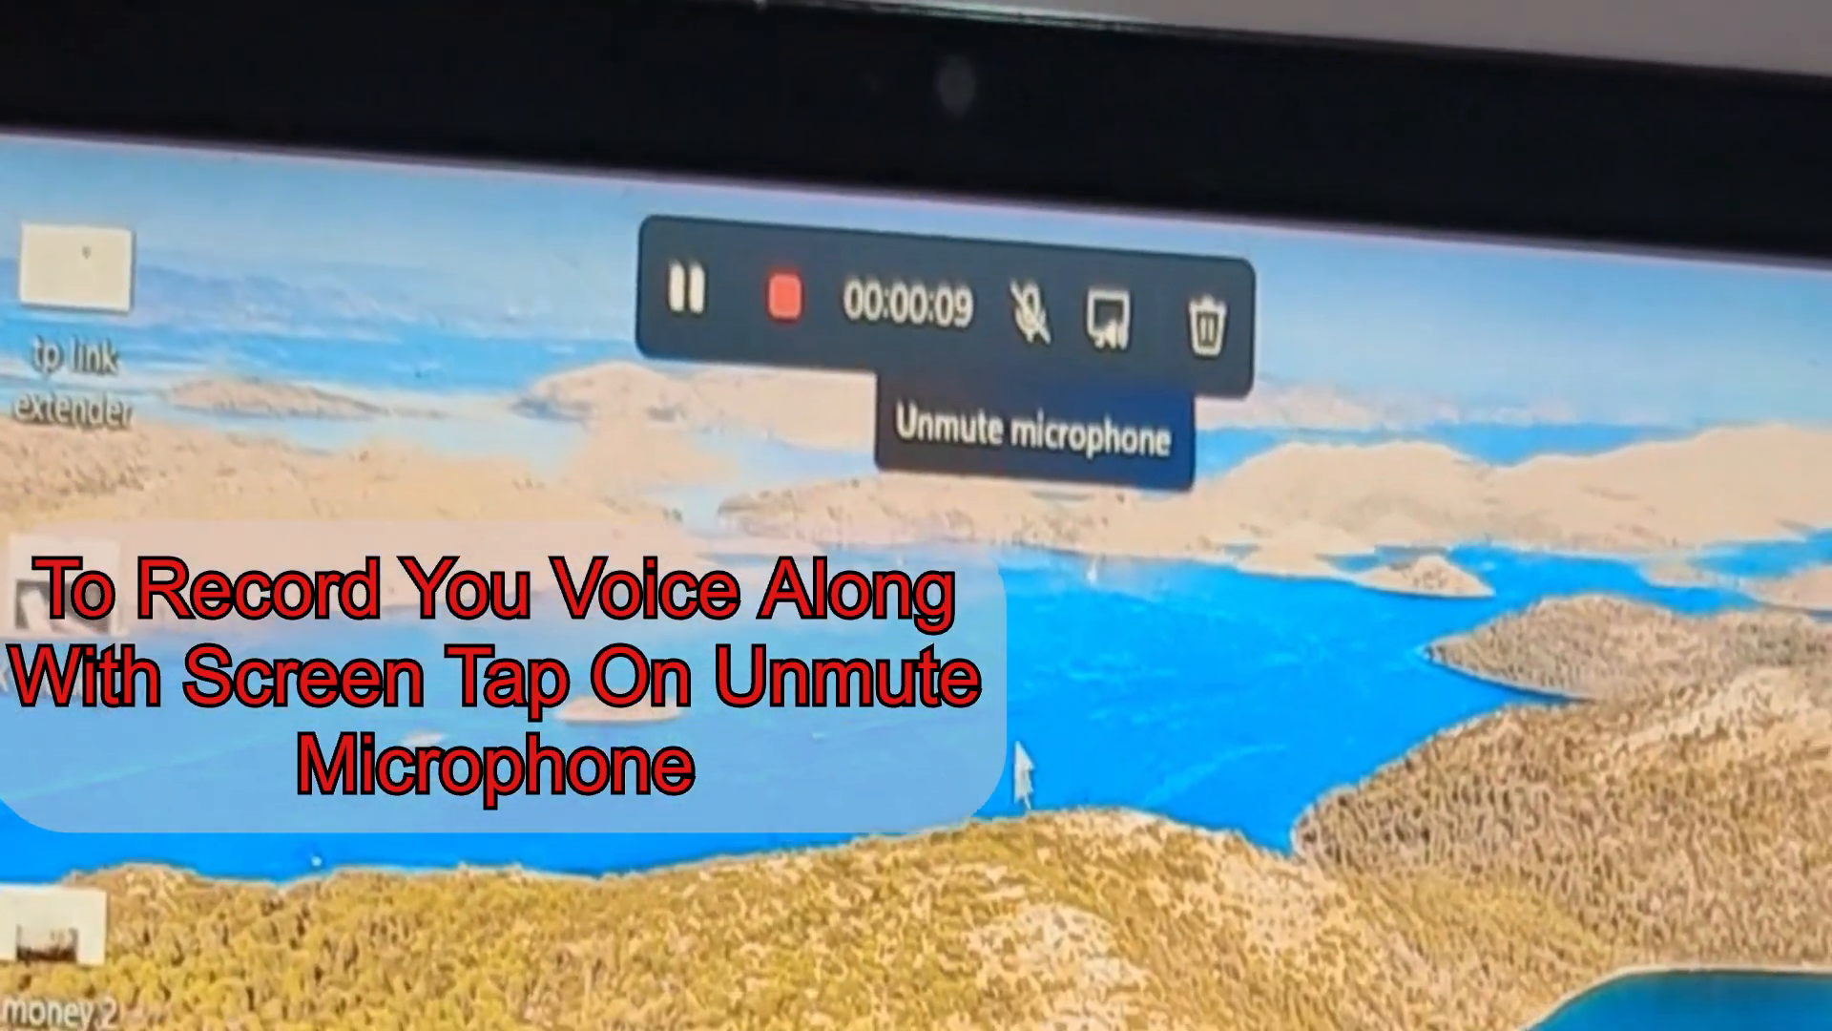
- Unmute the microphone for the running recording and adjust the system volume in the Windows quick settings
left_click(1031, 313)
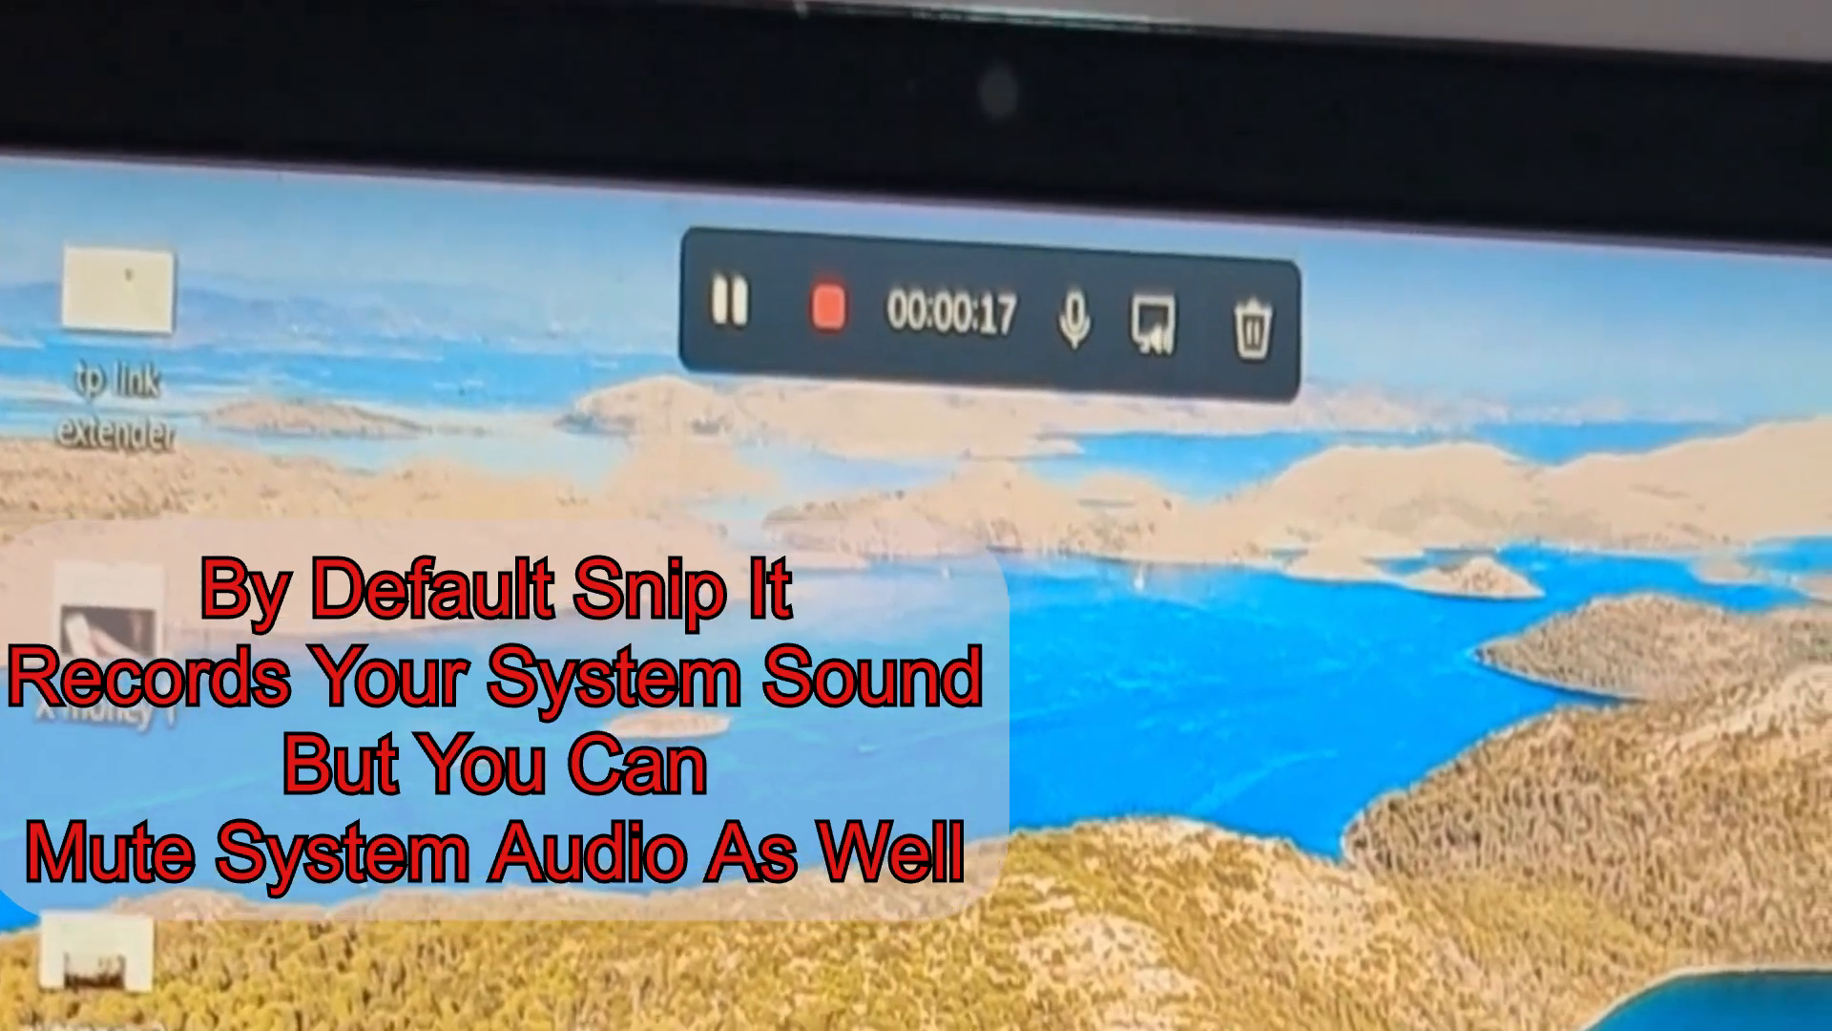
left_click(1519, 992)
mouse_move(1572, 851)
left_mouse_down()
mouse_move(1508, 856)
mouse_move(1571, 854)
left_mouse_up()
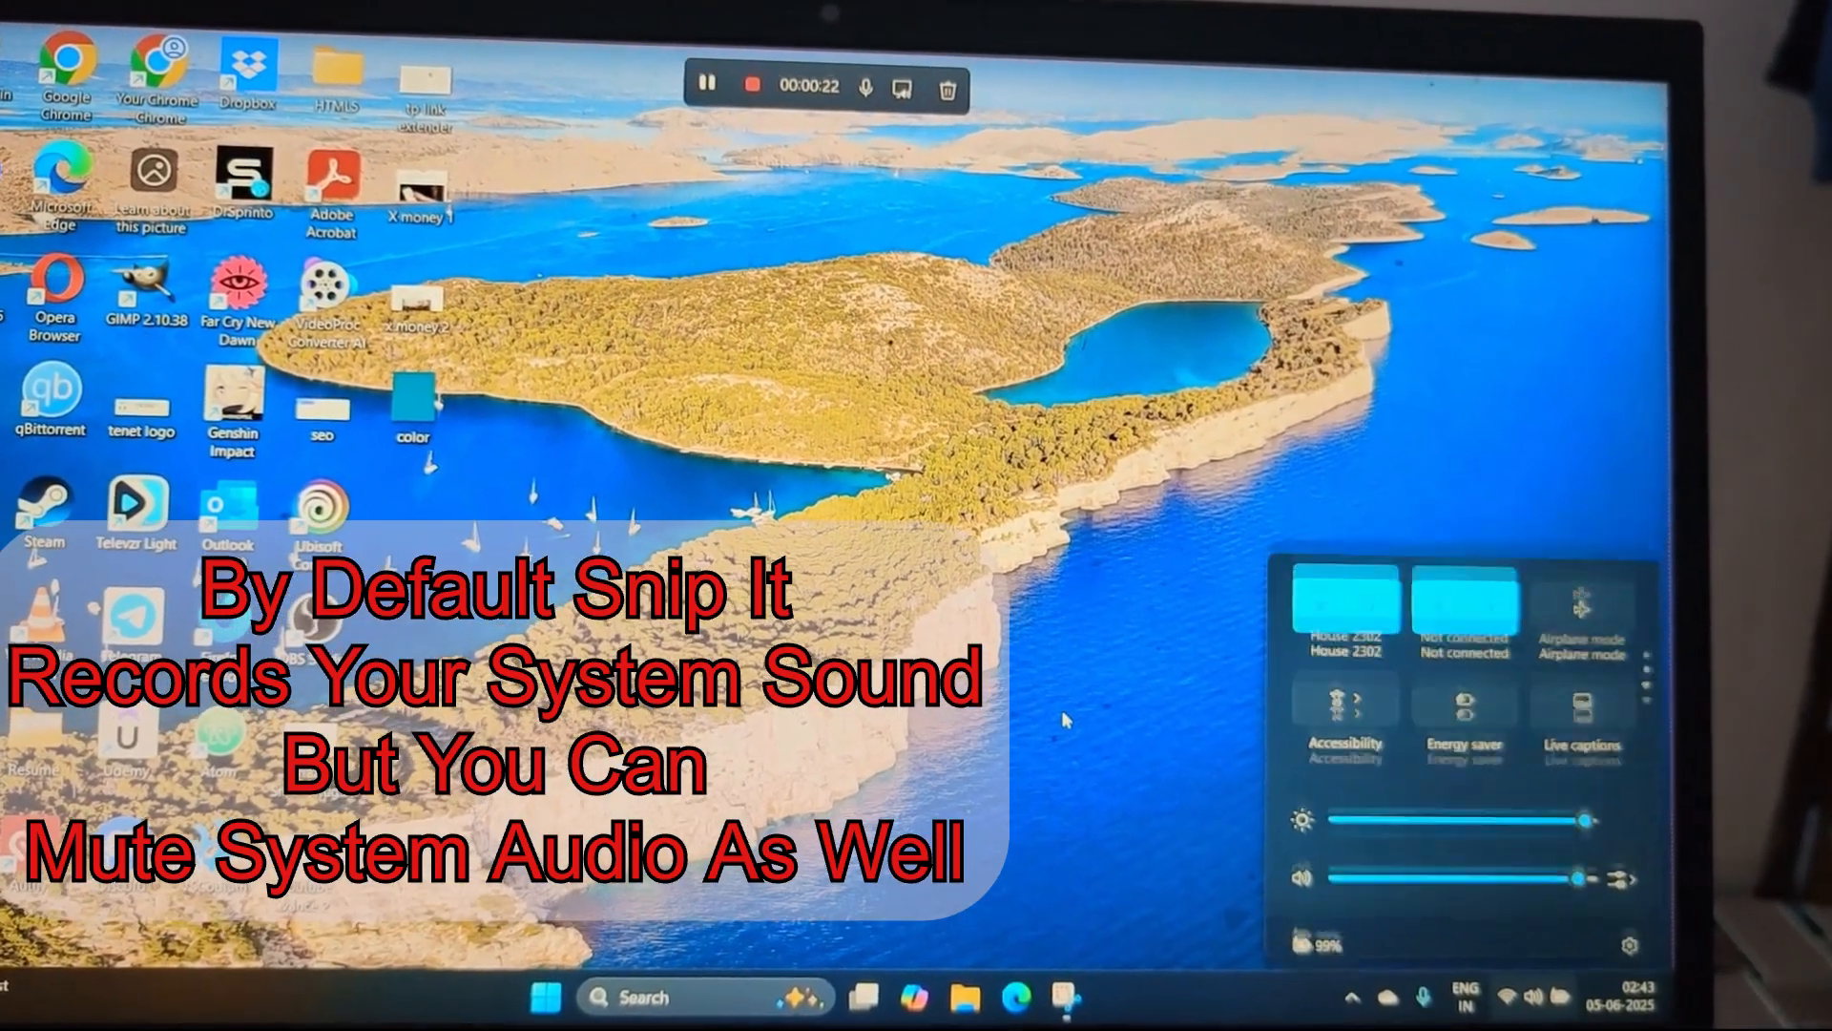
left_click(1049, 707)
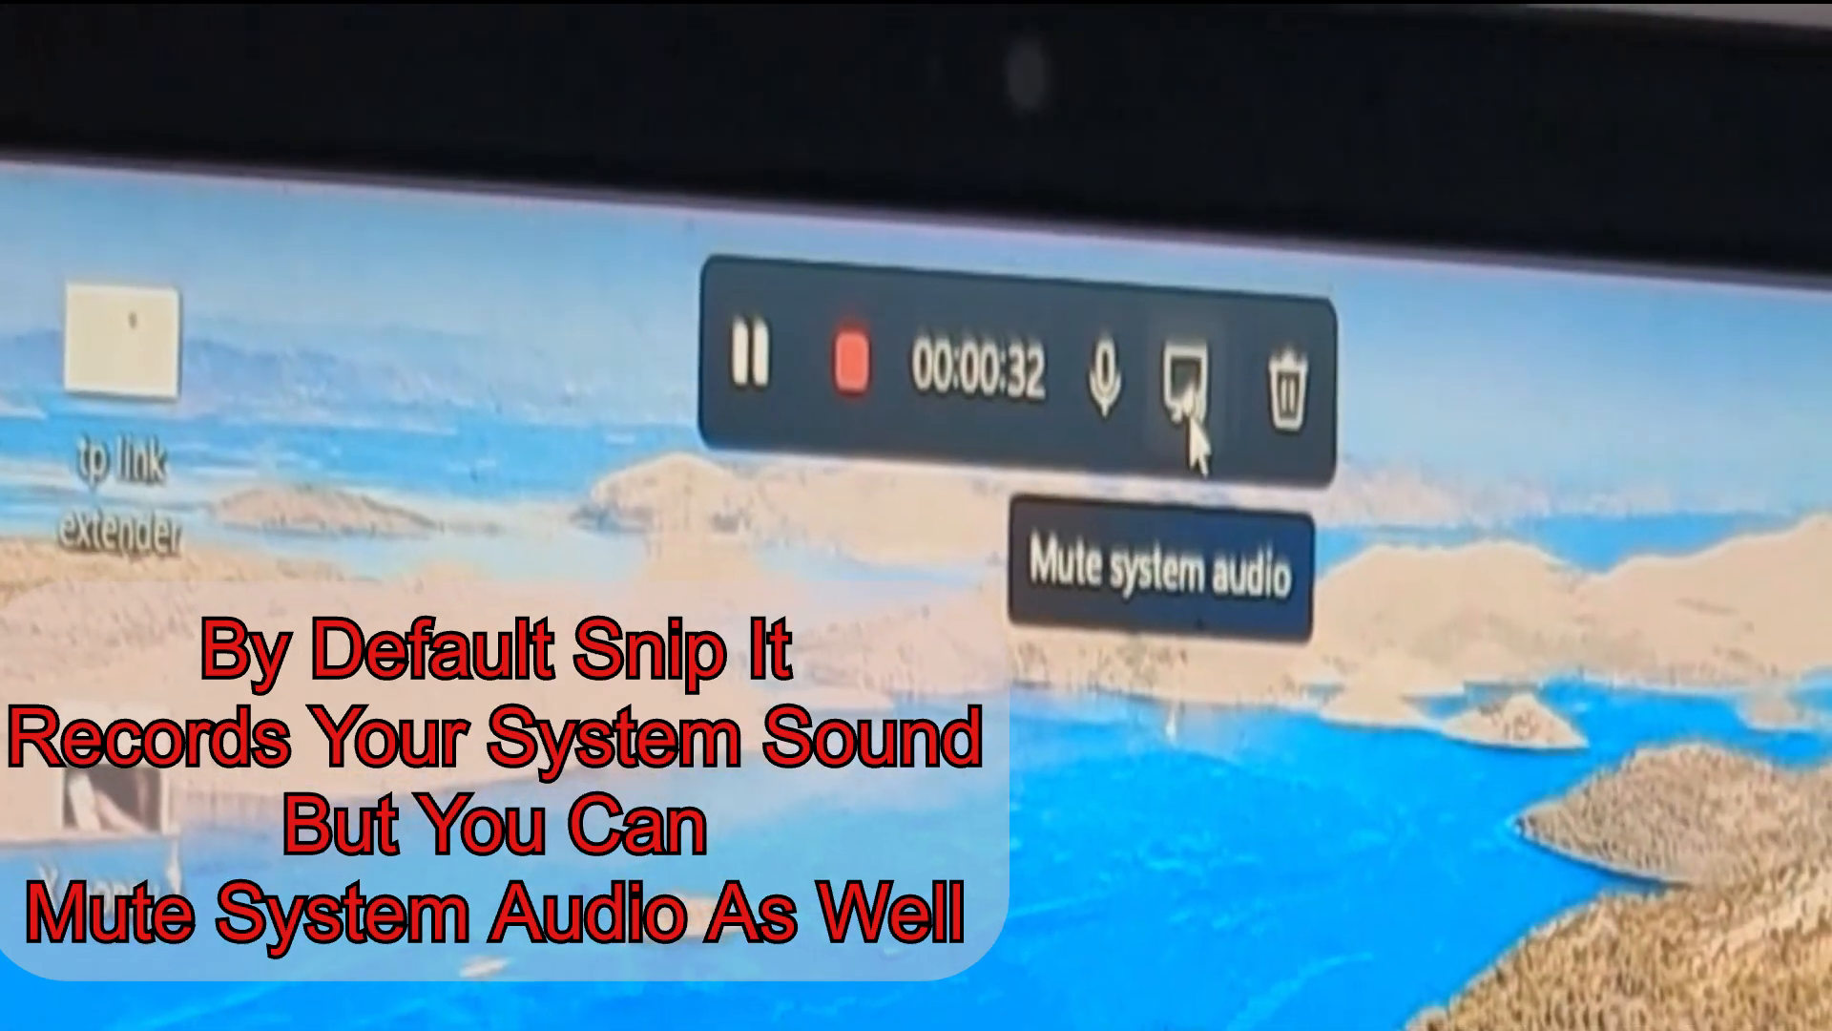
- Mute both the microphone and the system audio in the running recording, and pause and stop it
left_click(1190, 418)
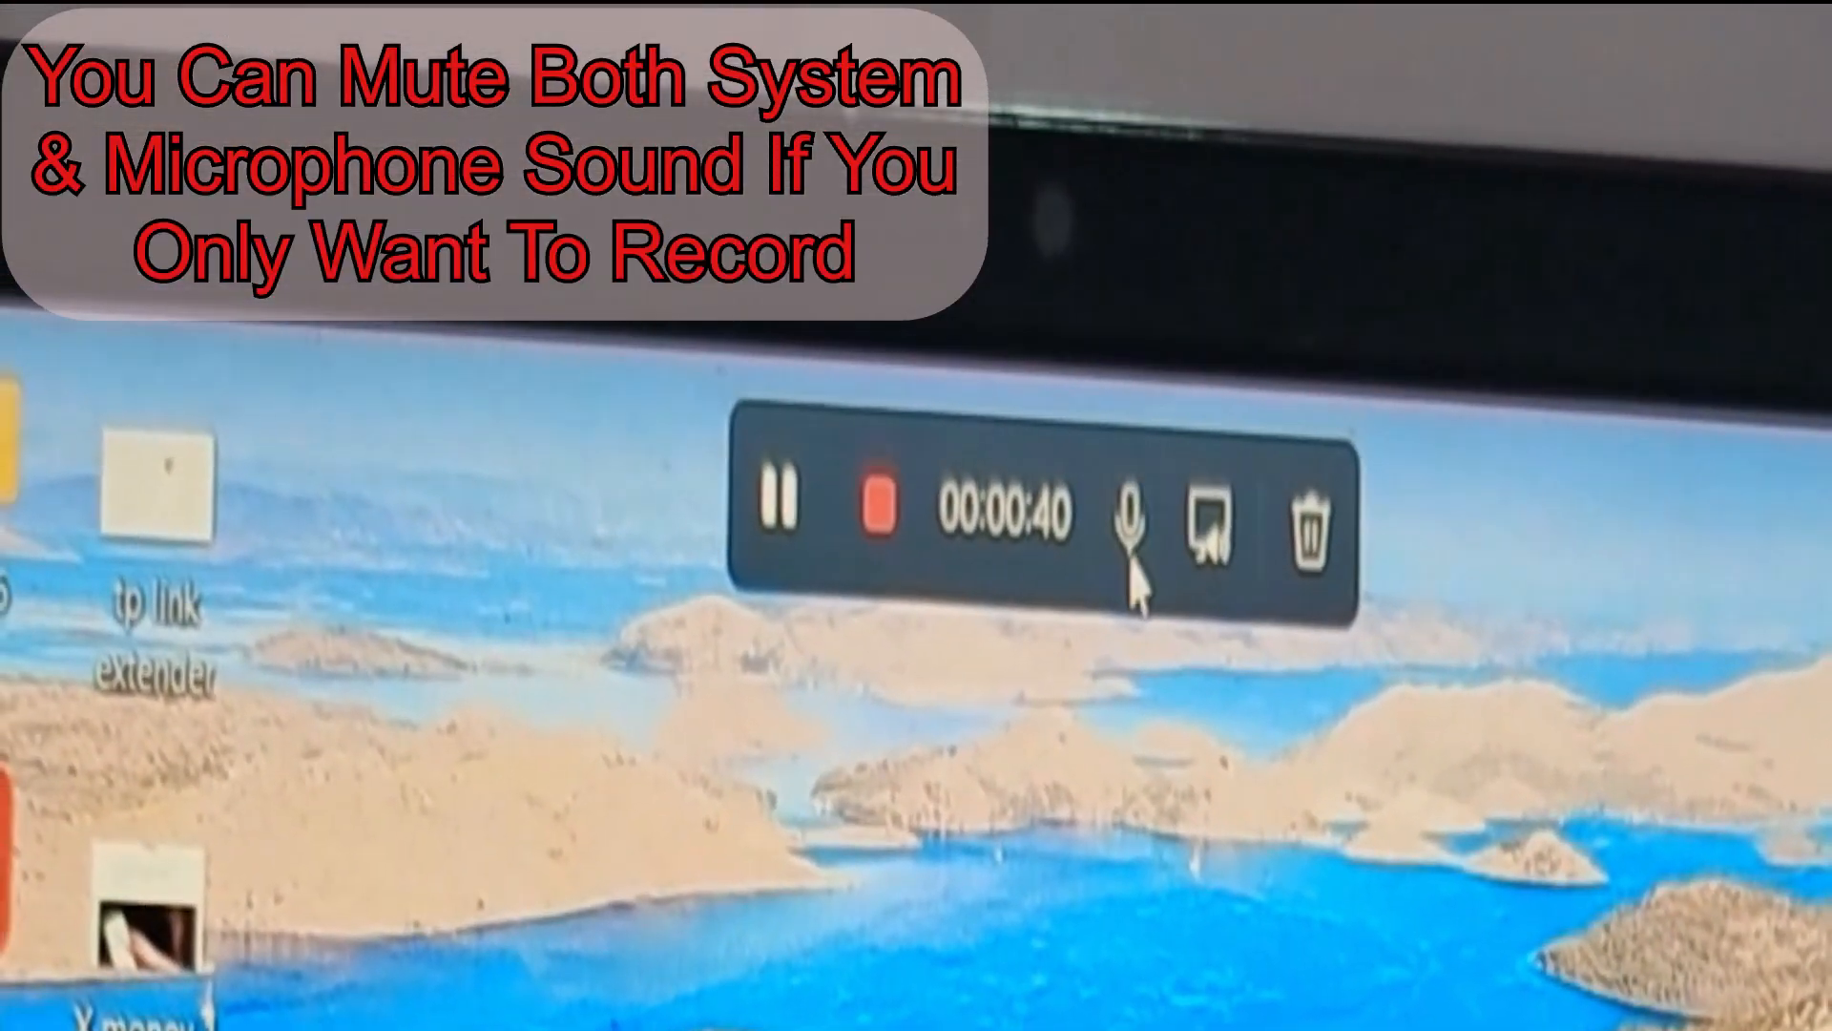
left_click(1131, 539)
left_click(1210, 534)
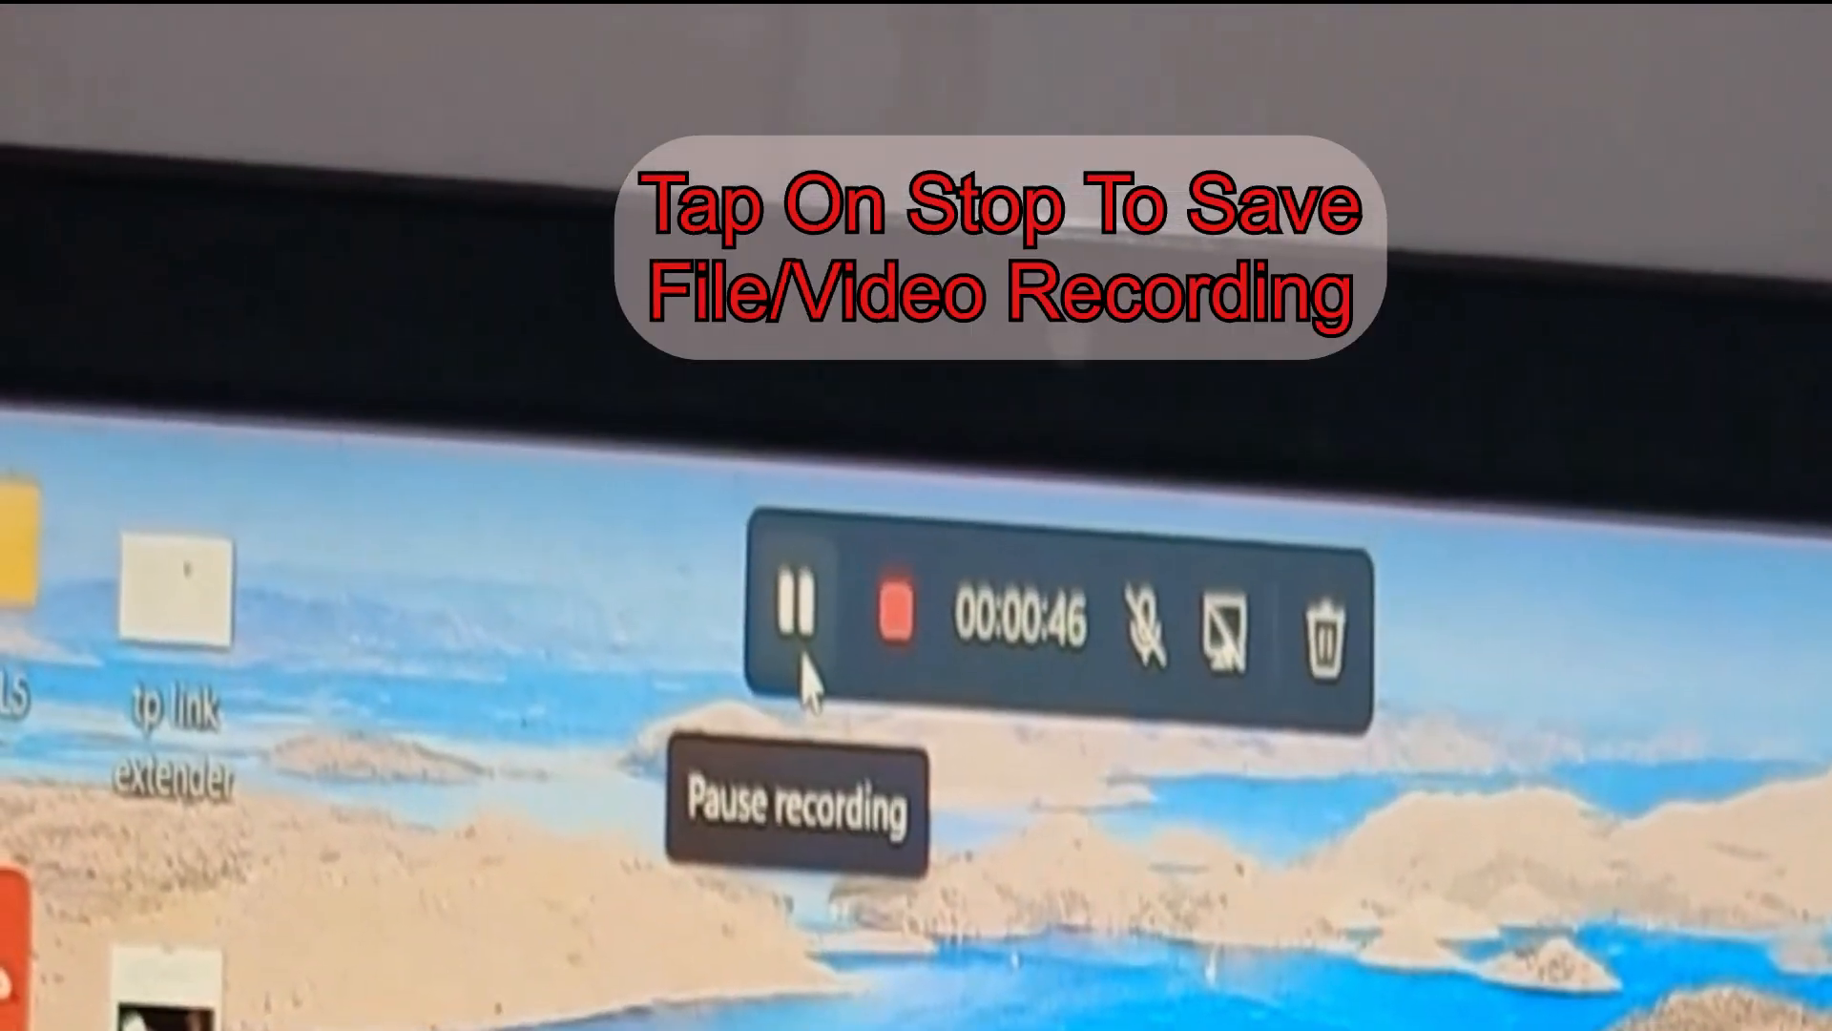
left_click(785, 513)
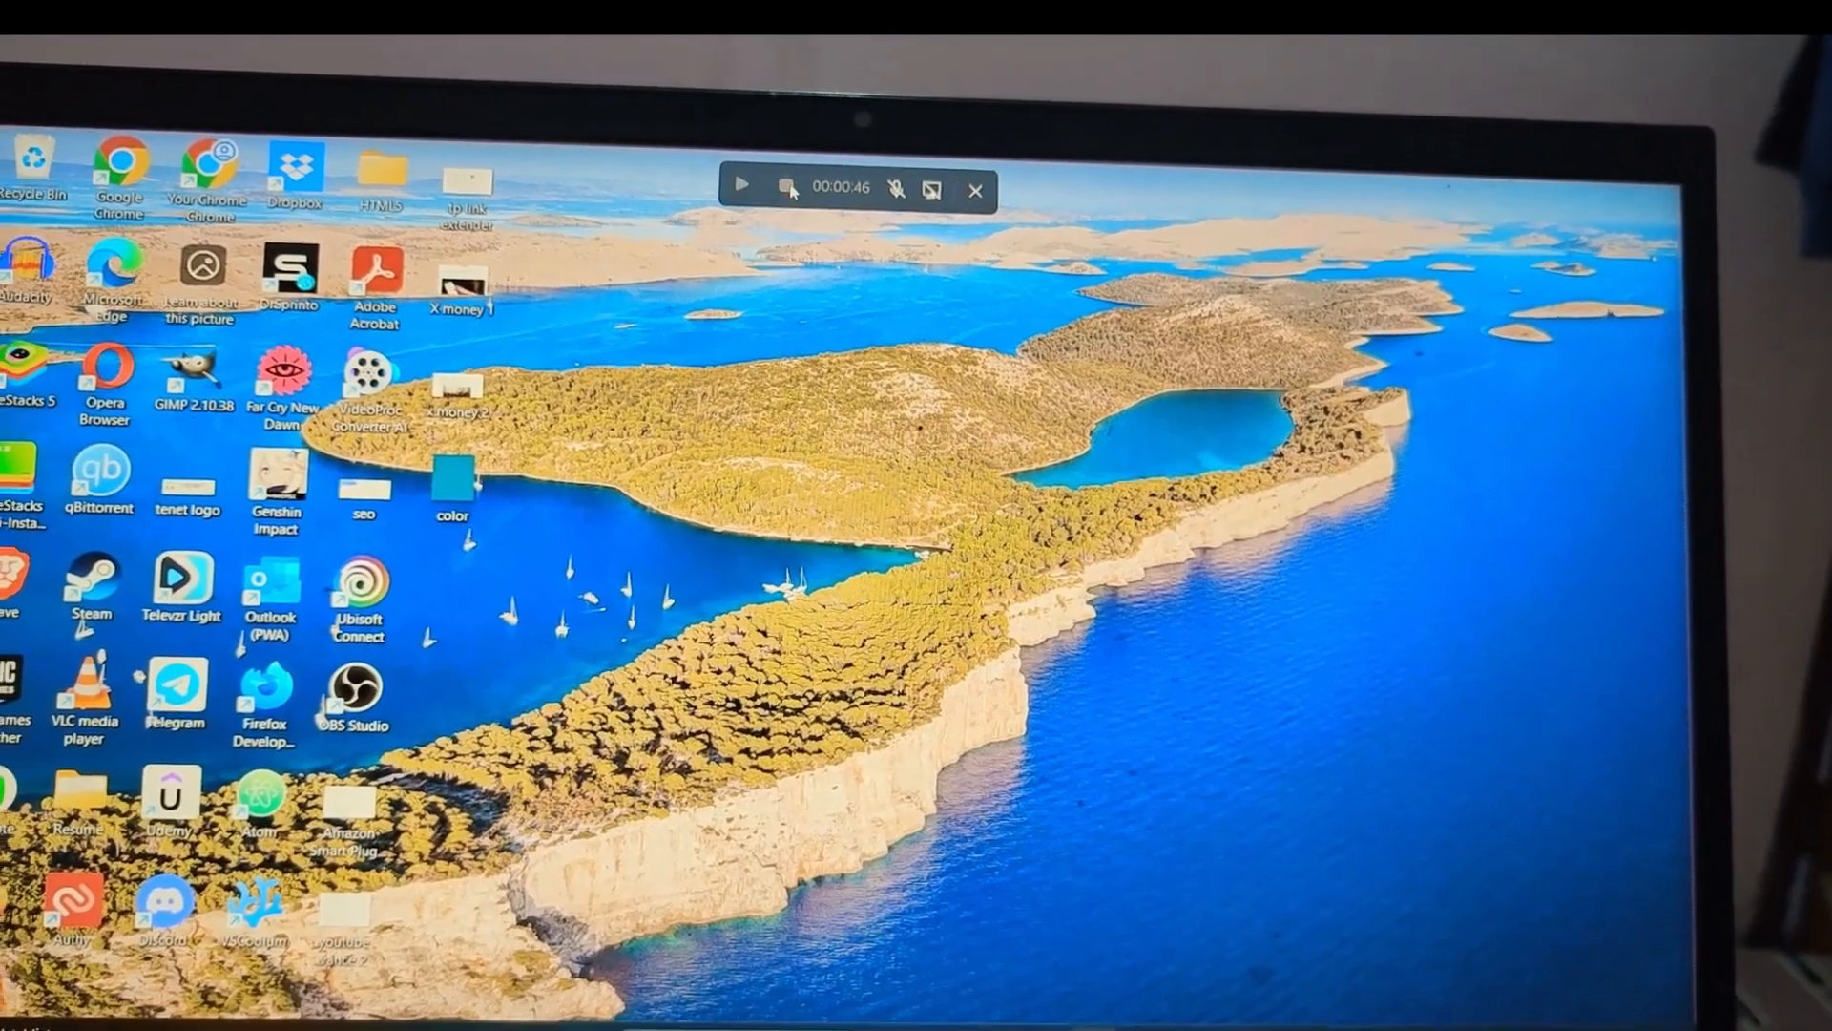
left_click(778, 175)
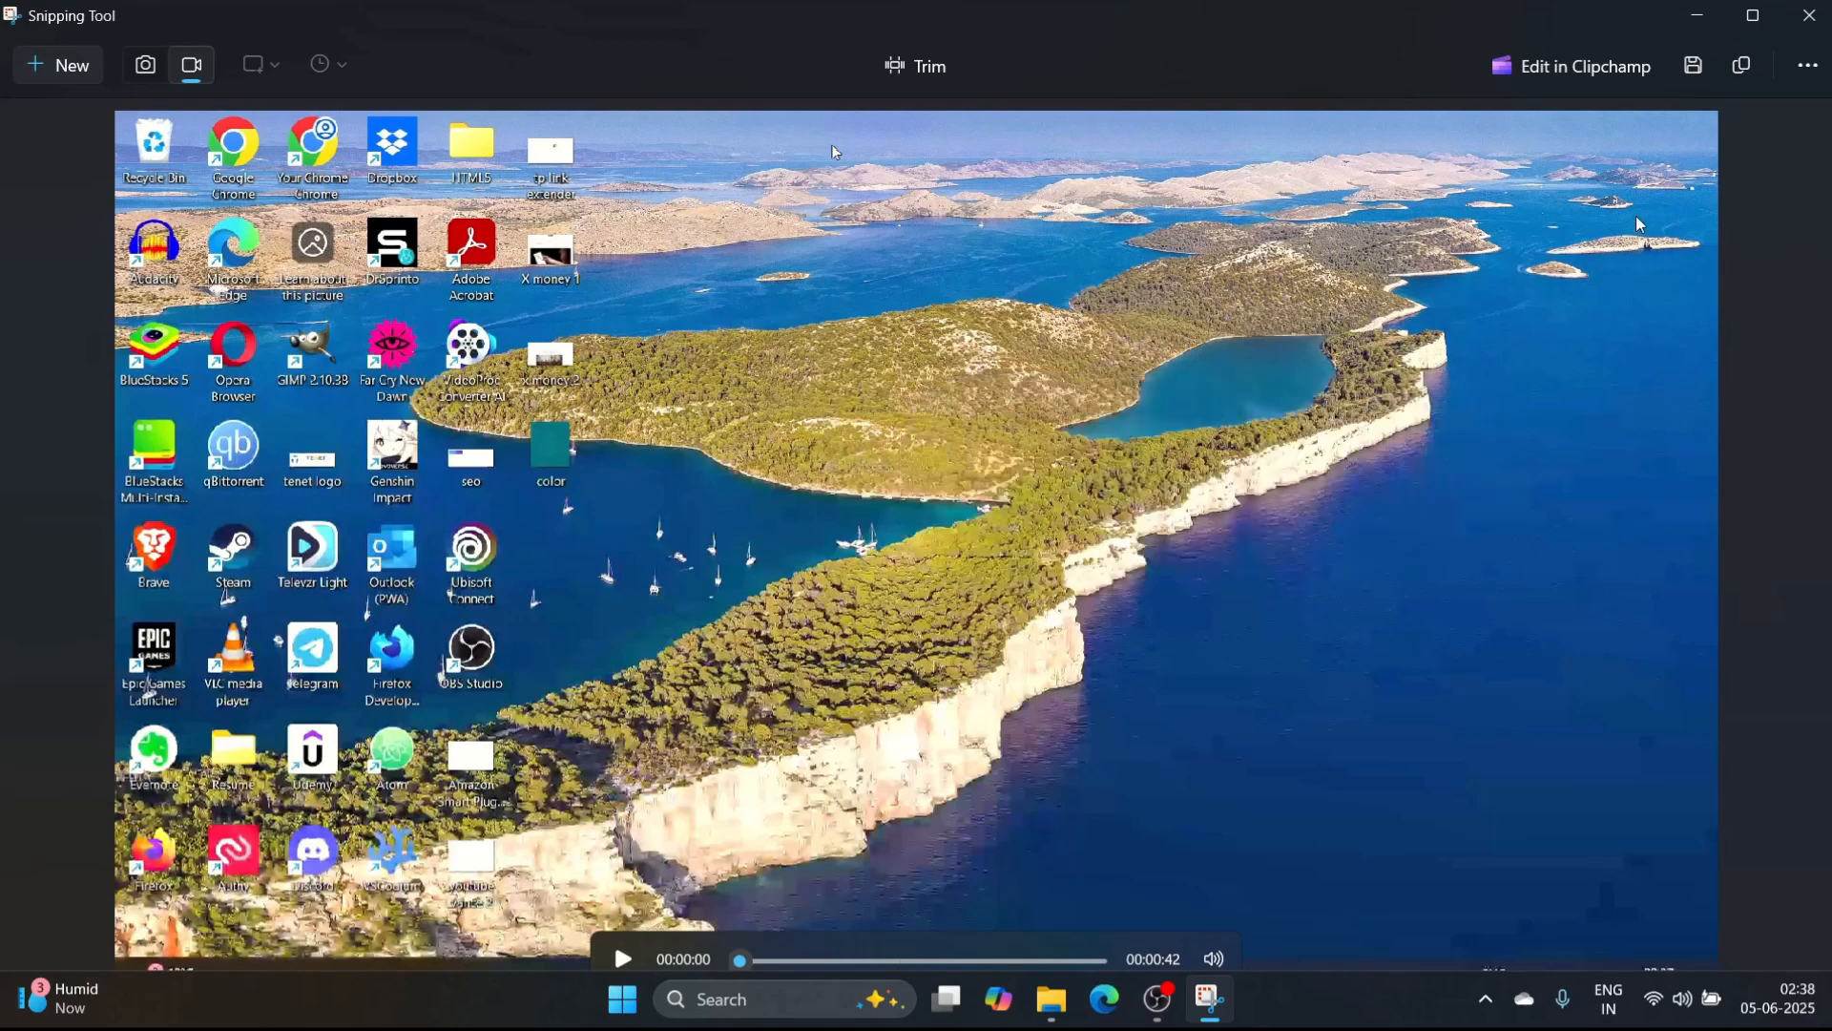
- Save the recording as an MP4 file named "recording" on the DATA (D:) drive
left_click(1694, 66)
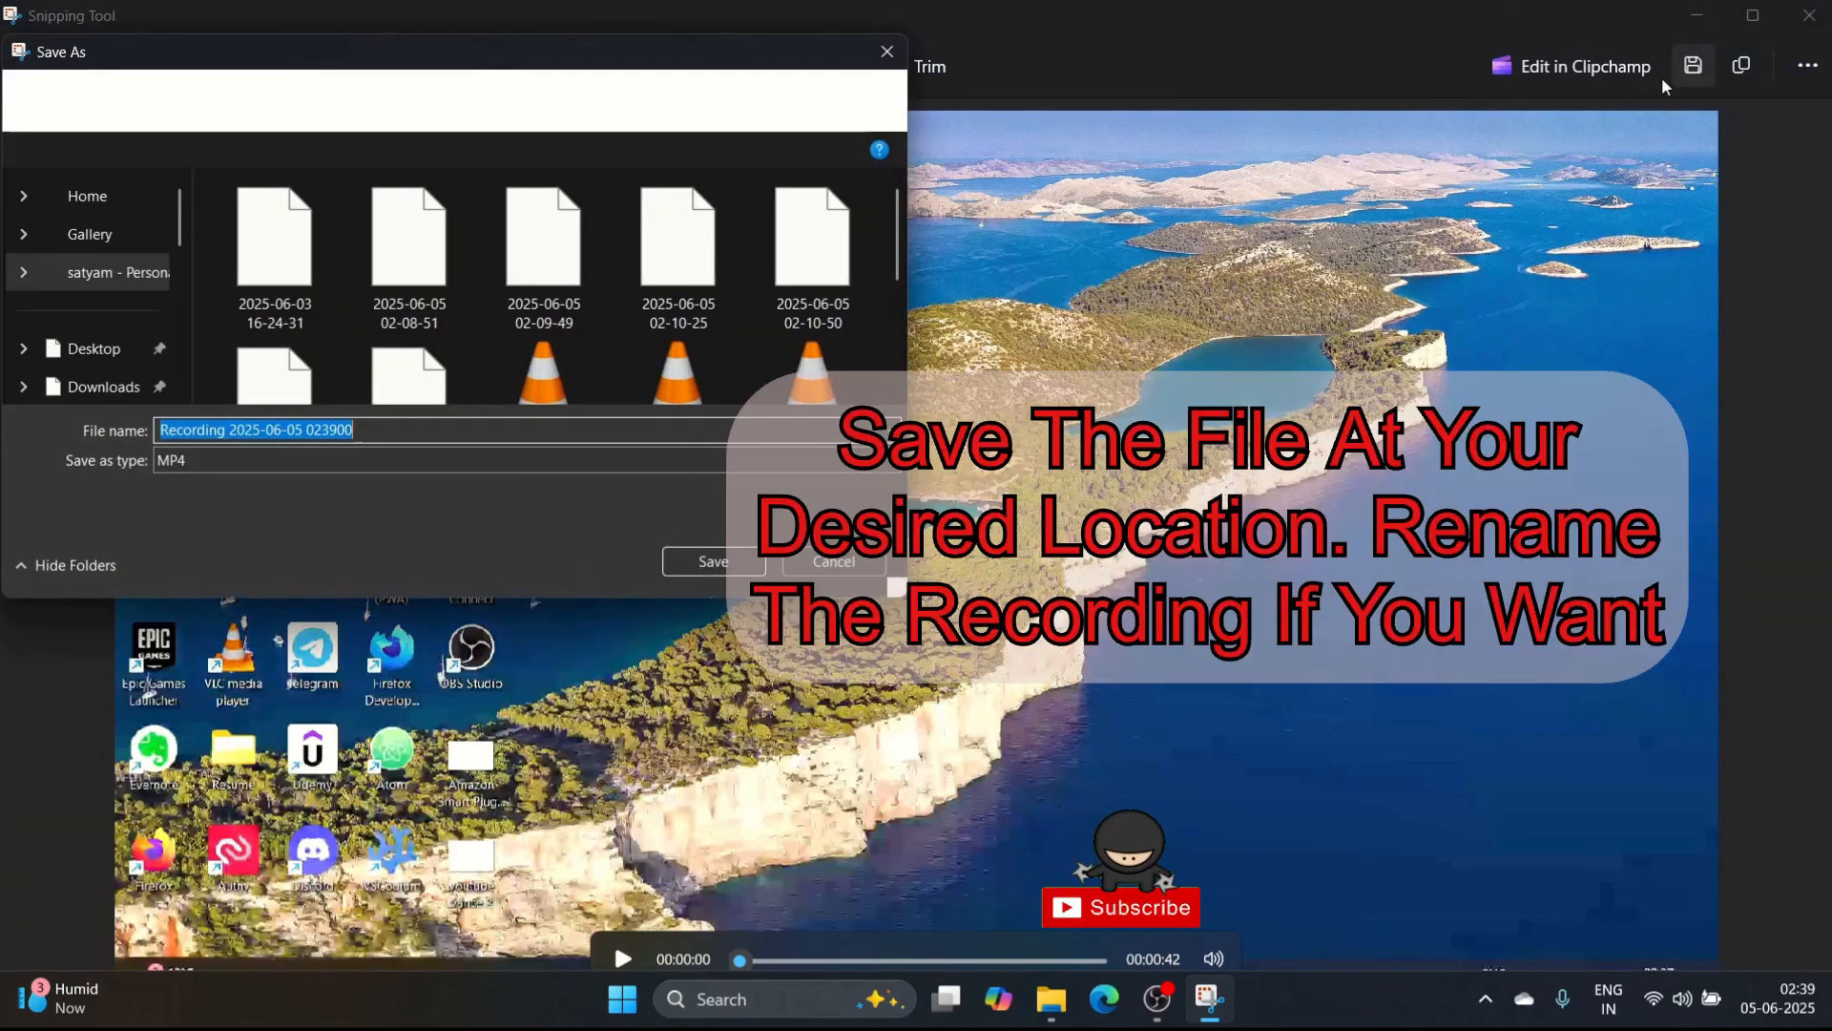
left_click(105, 303)
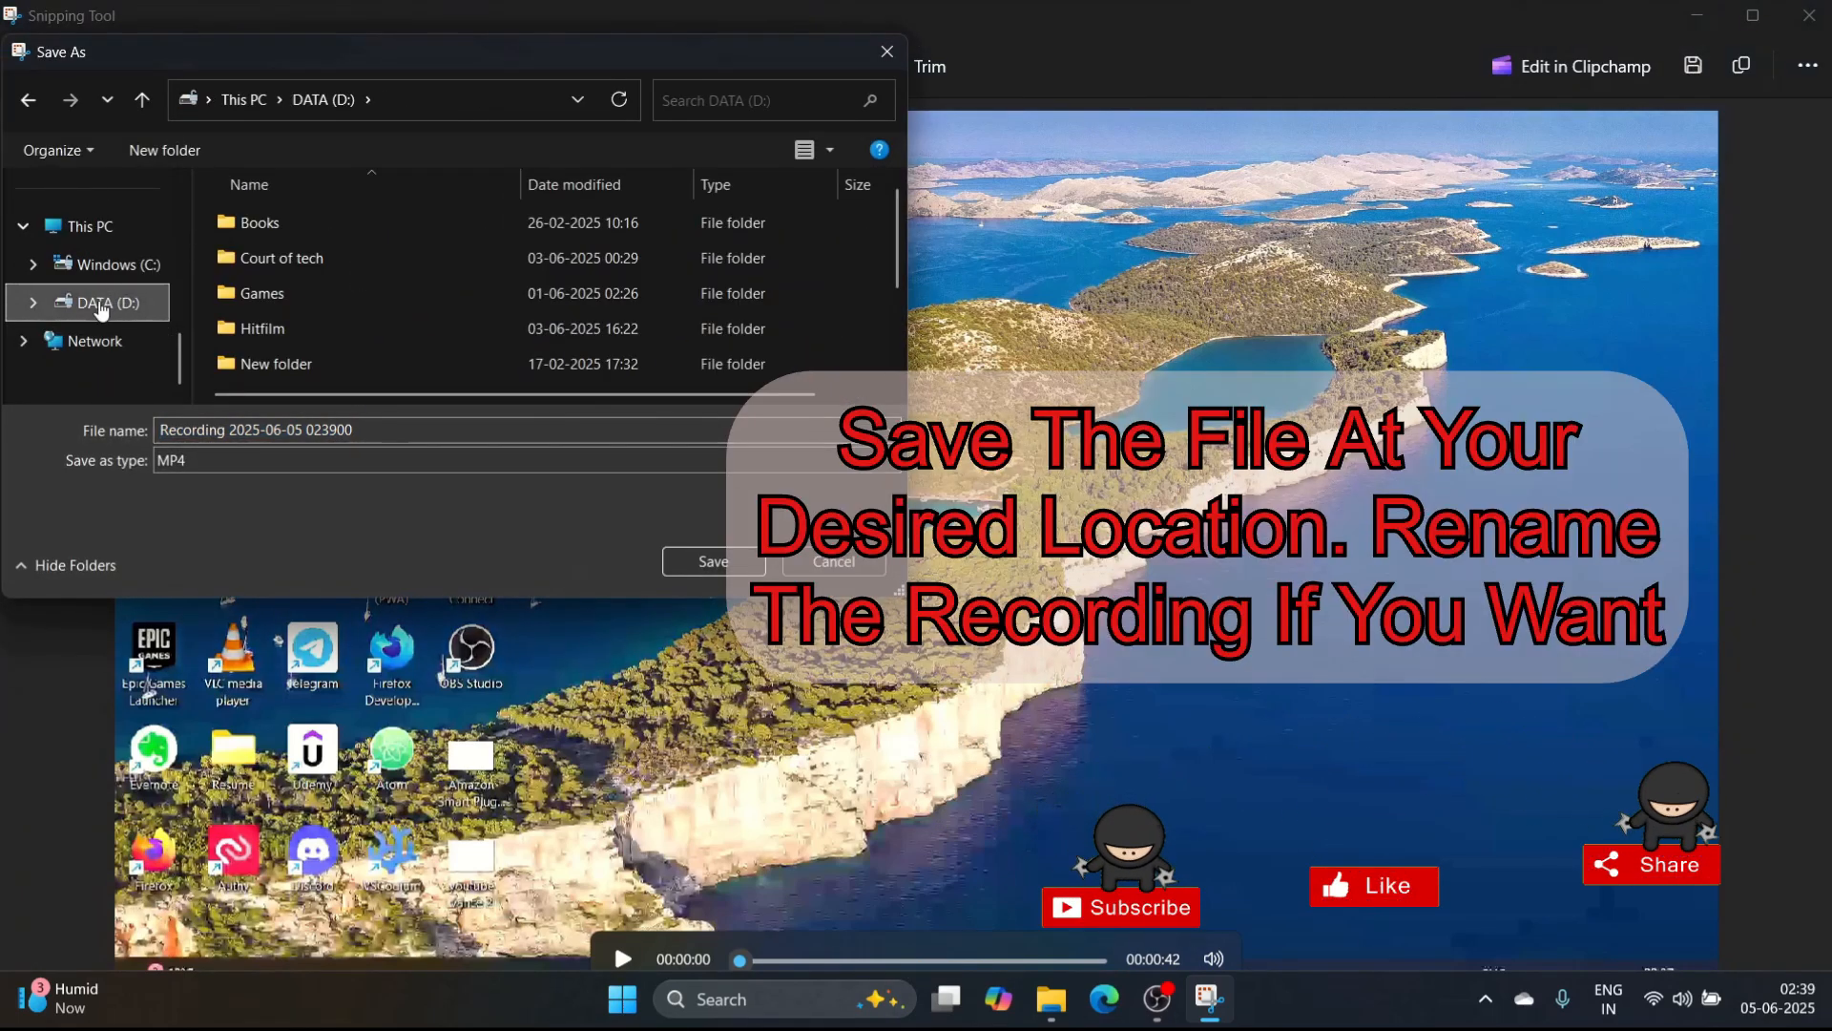
left_click(222, 432)
key("BackSpace")
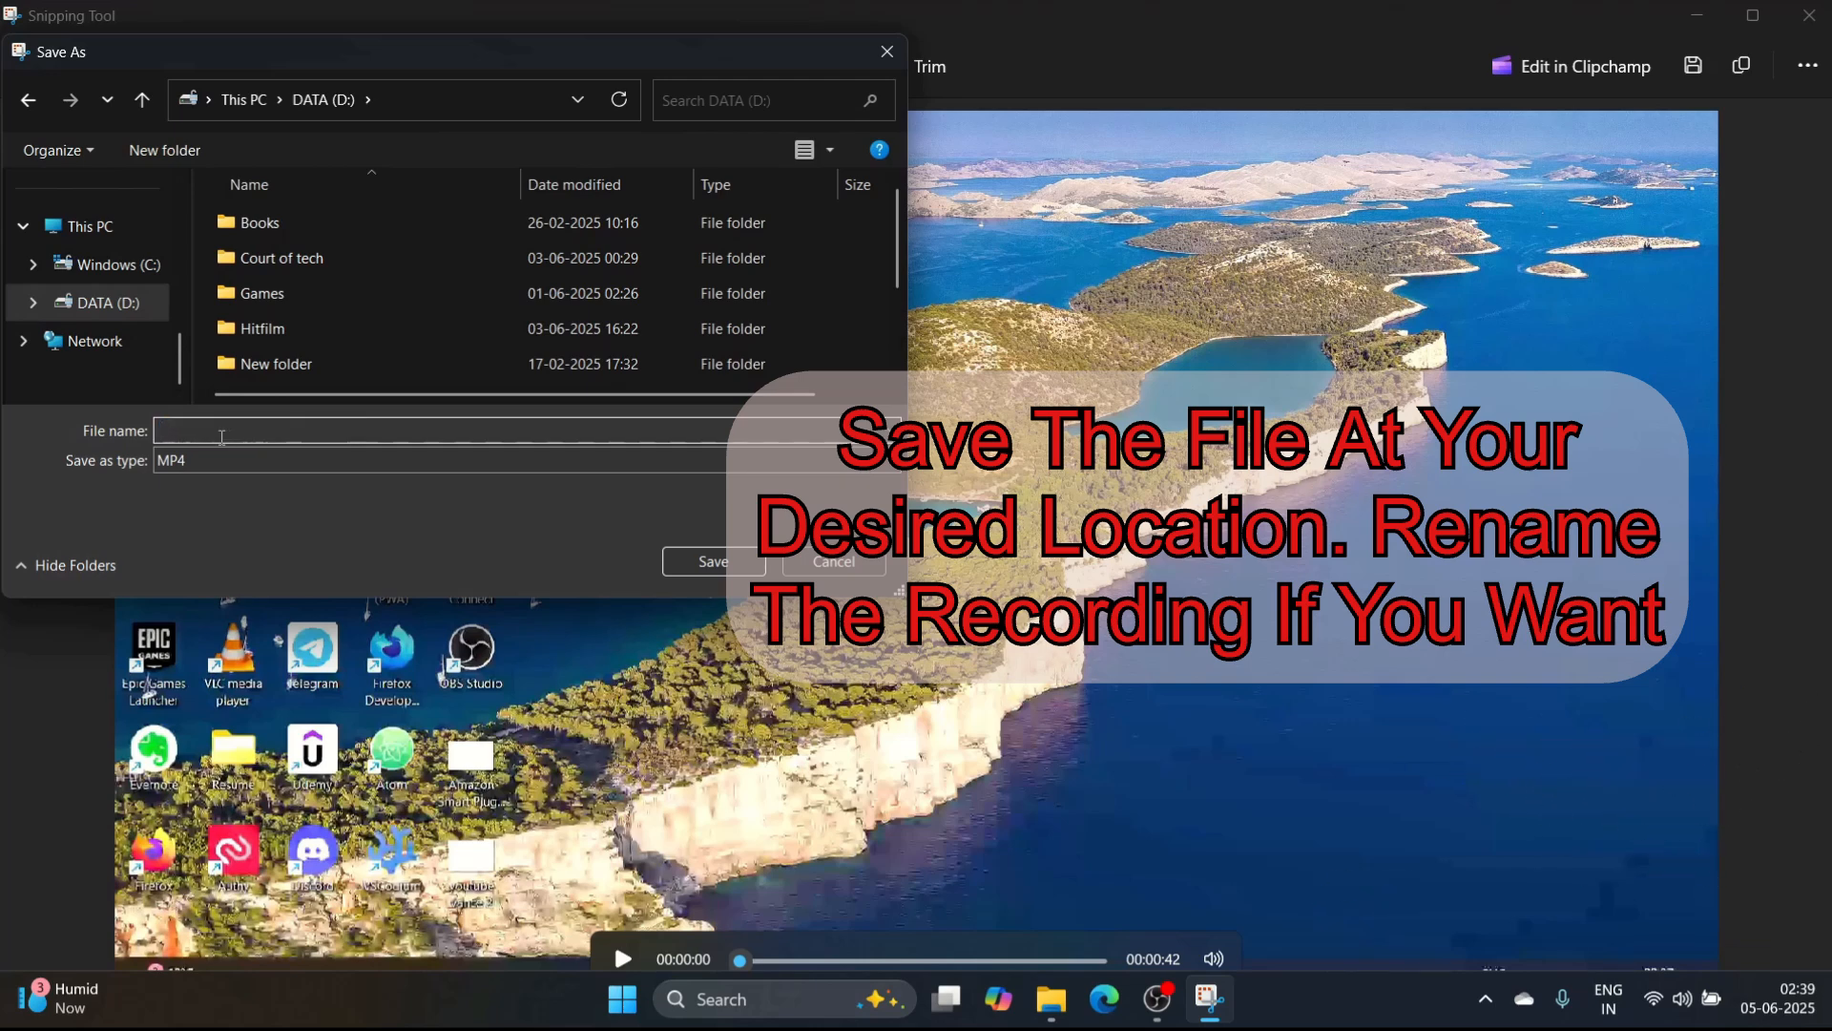
type("vim")
key("BackSpace")
key("BackSpace")
type("ng")
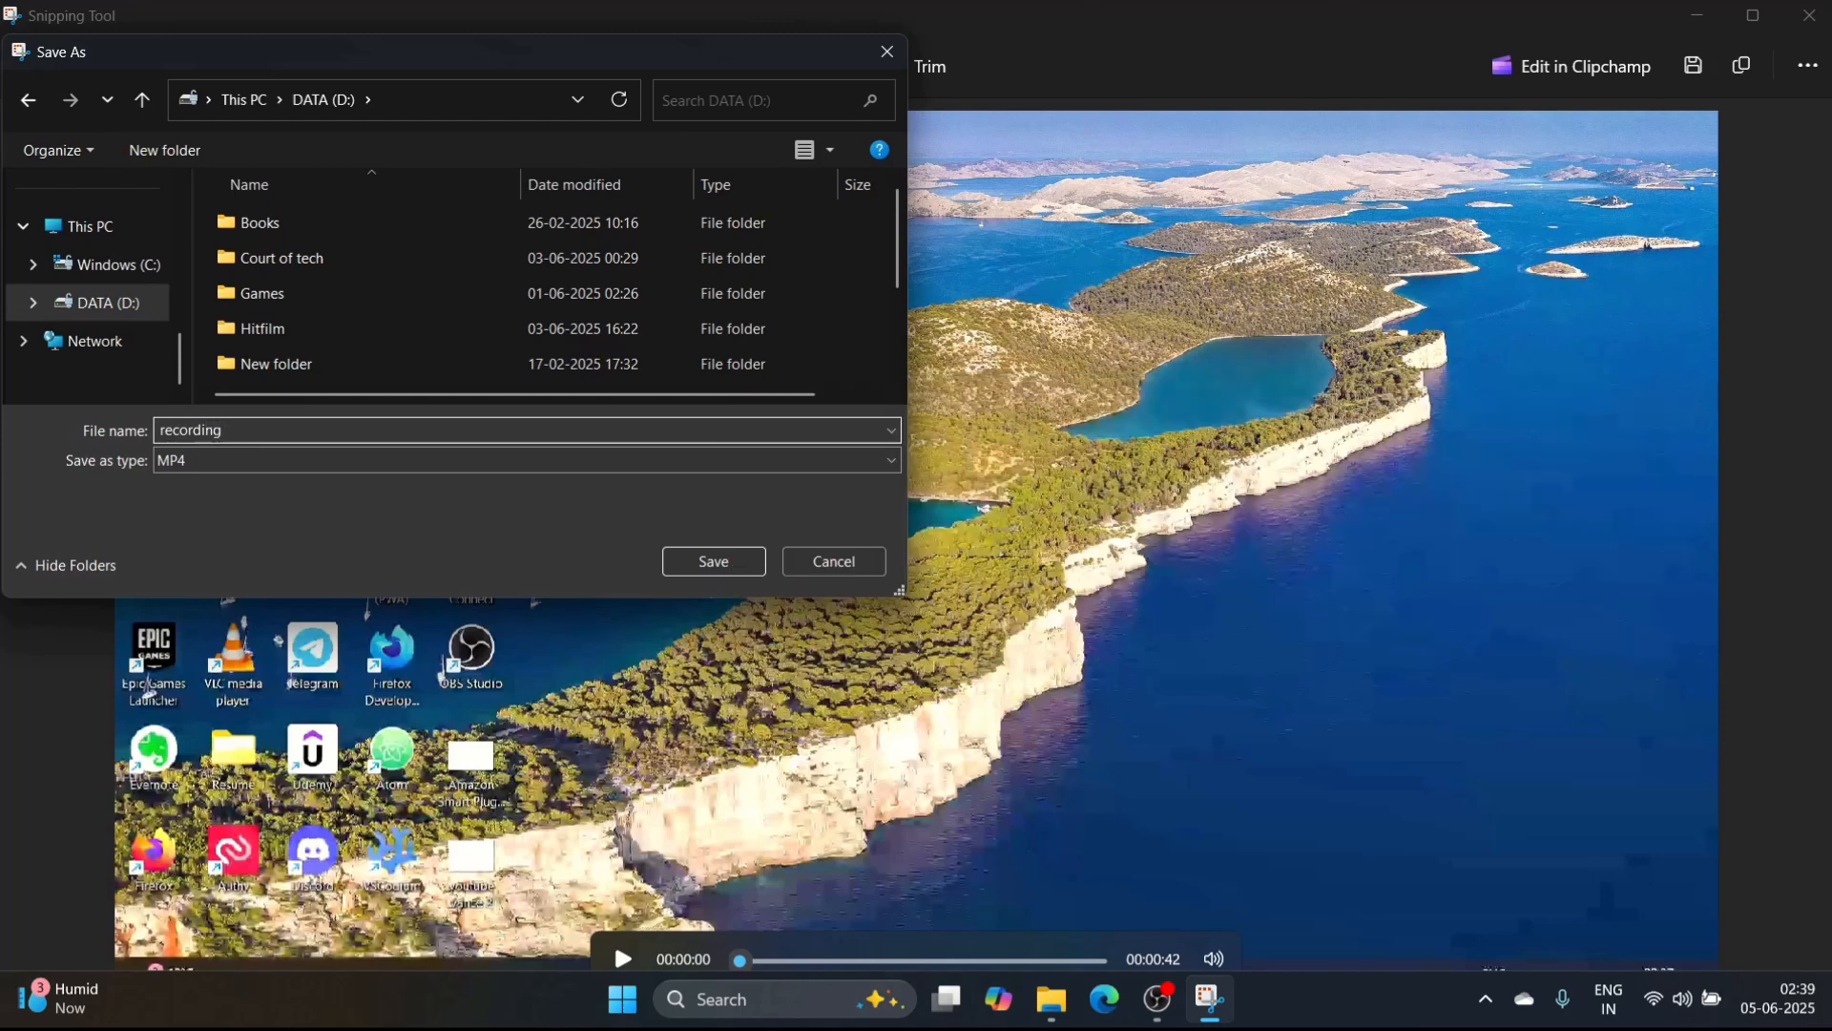
key("Return")
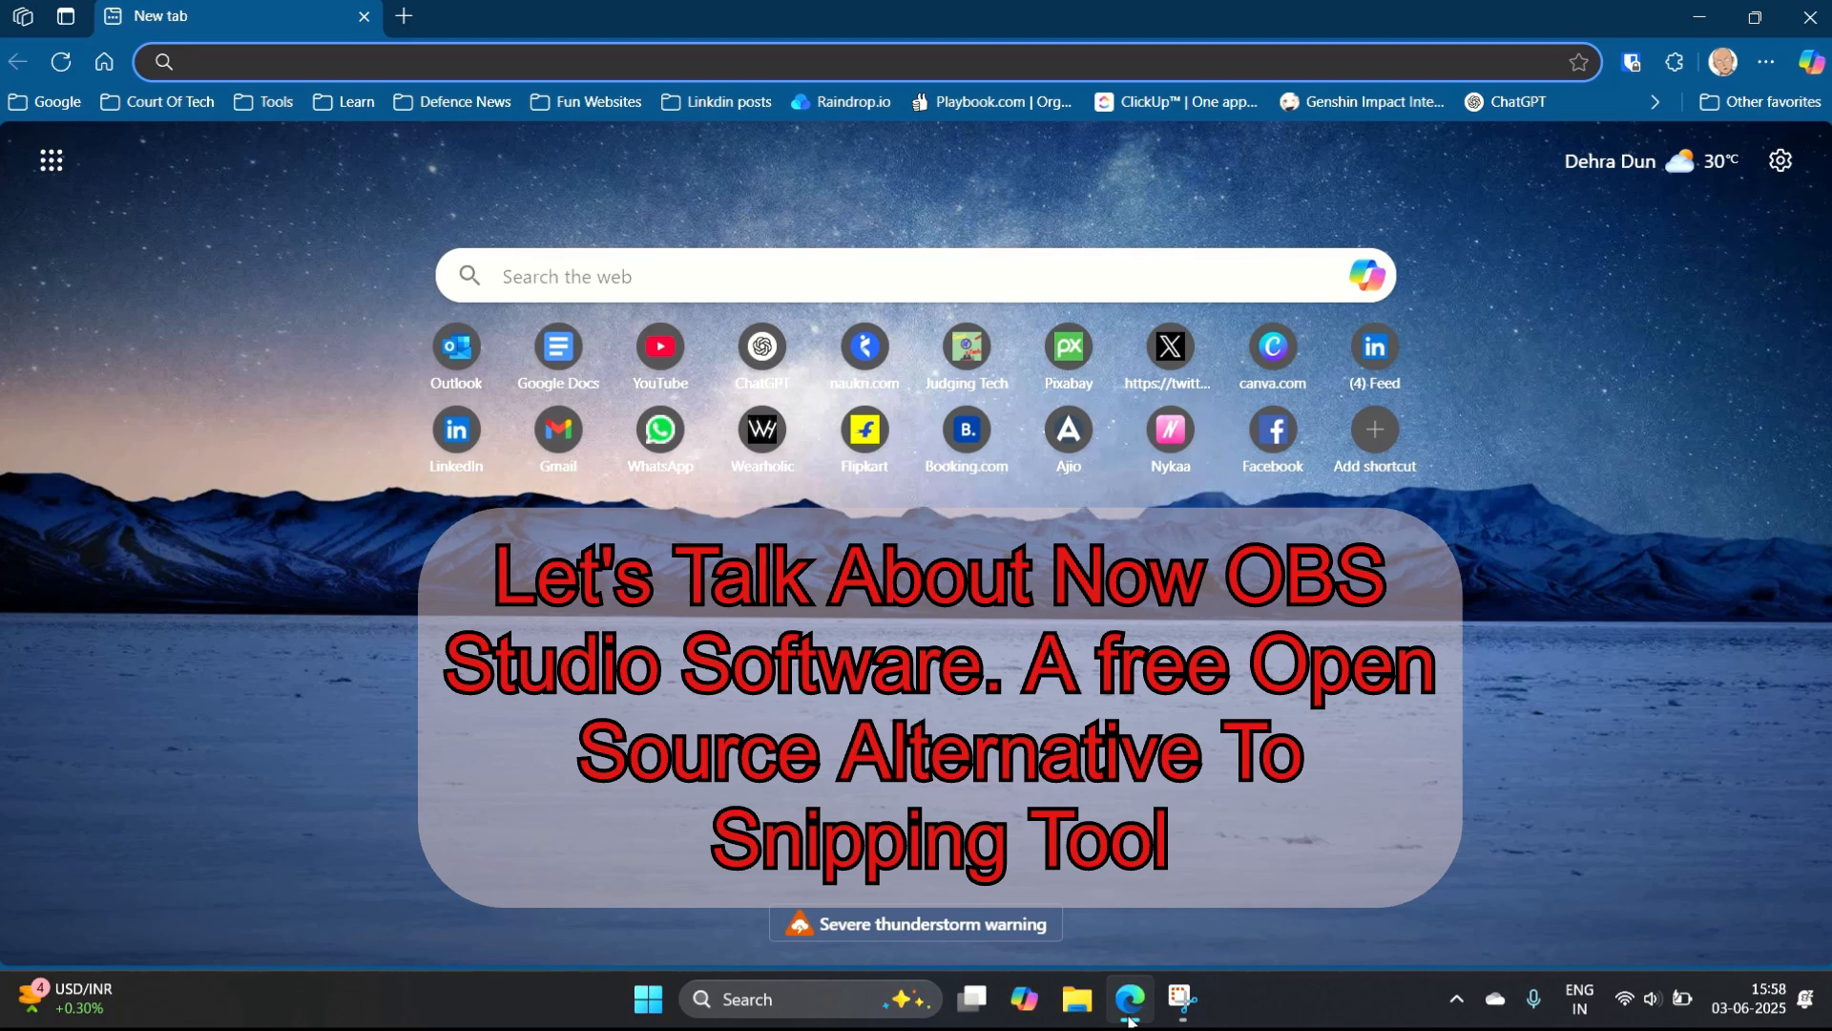
- Search Google for "obs studio" in the Edge browser and open the official obsproject.com site
type("obs")
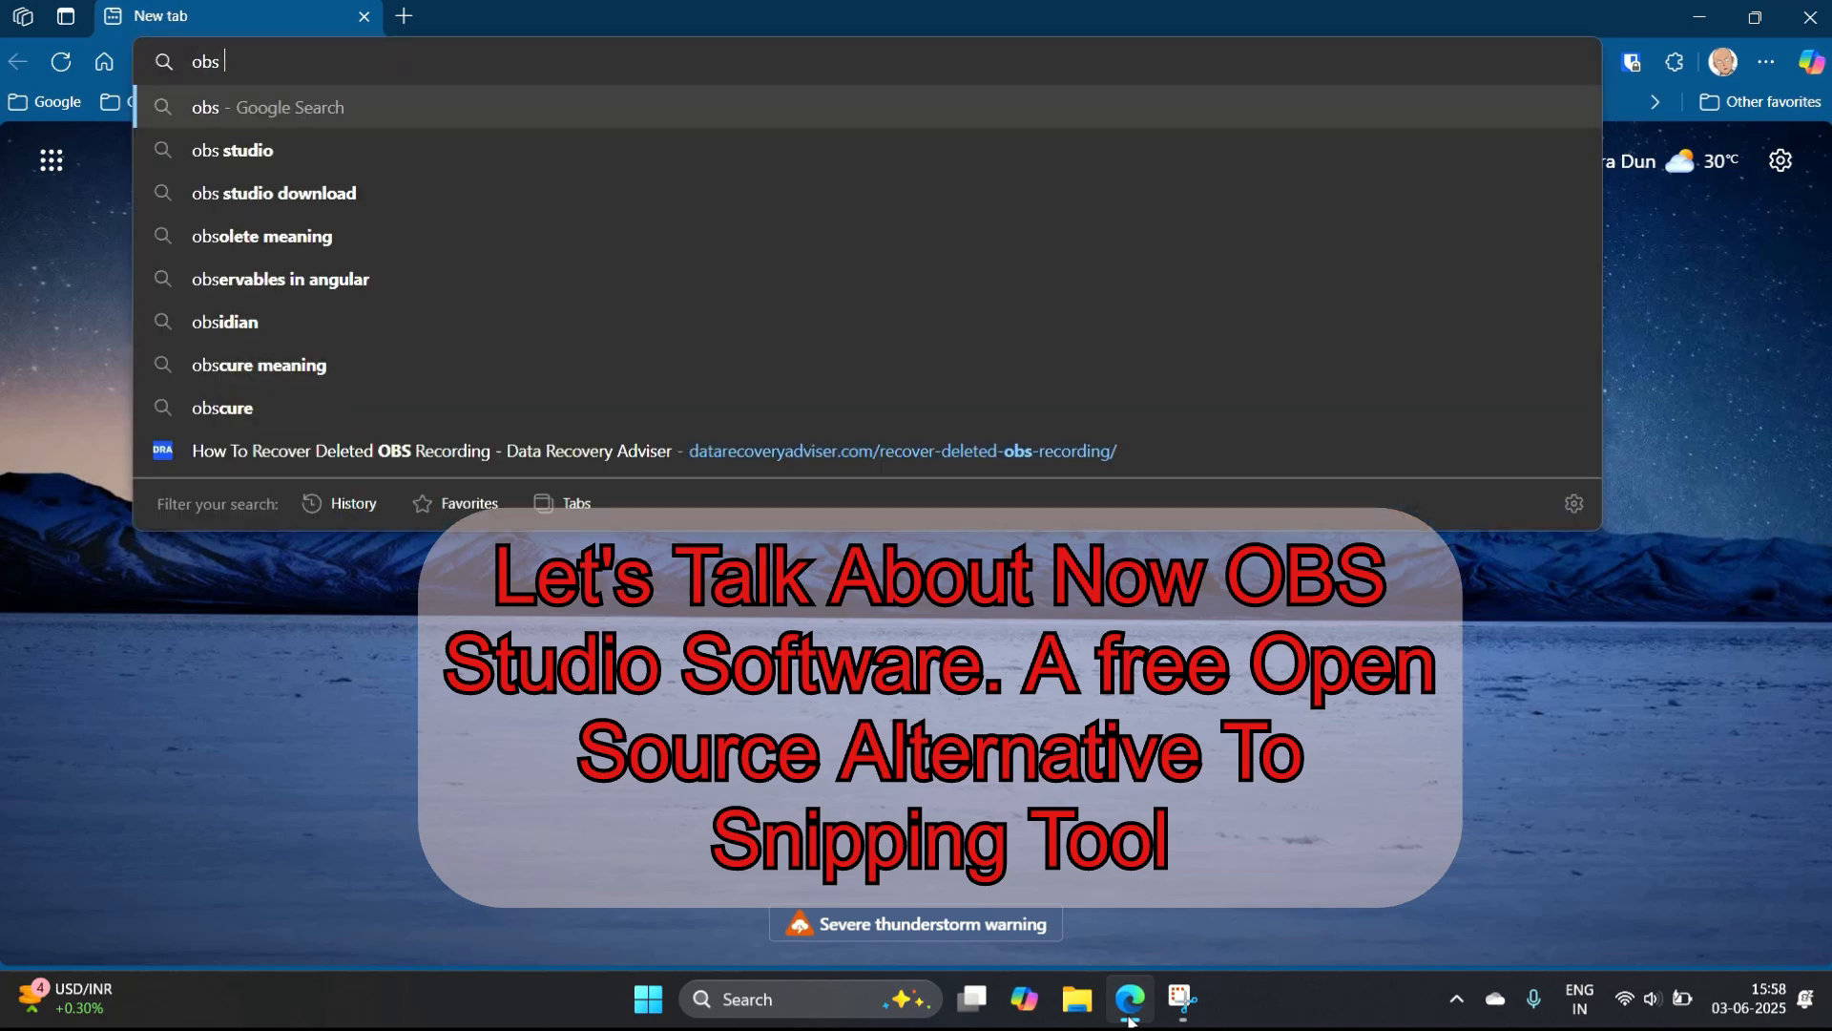
type(" studi")
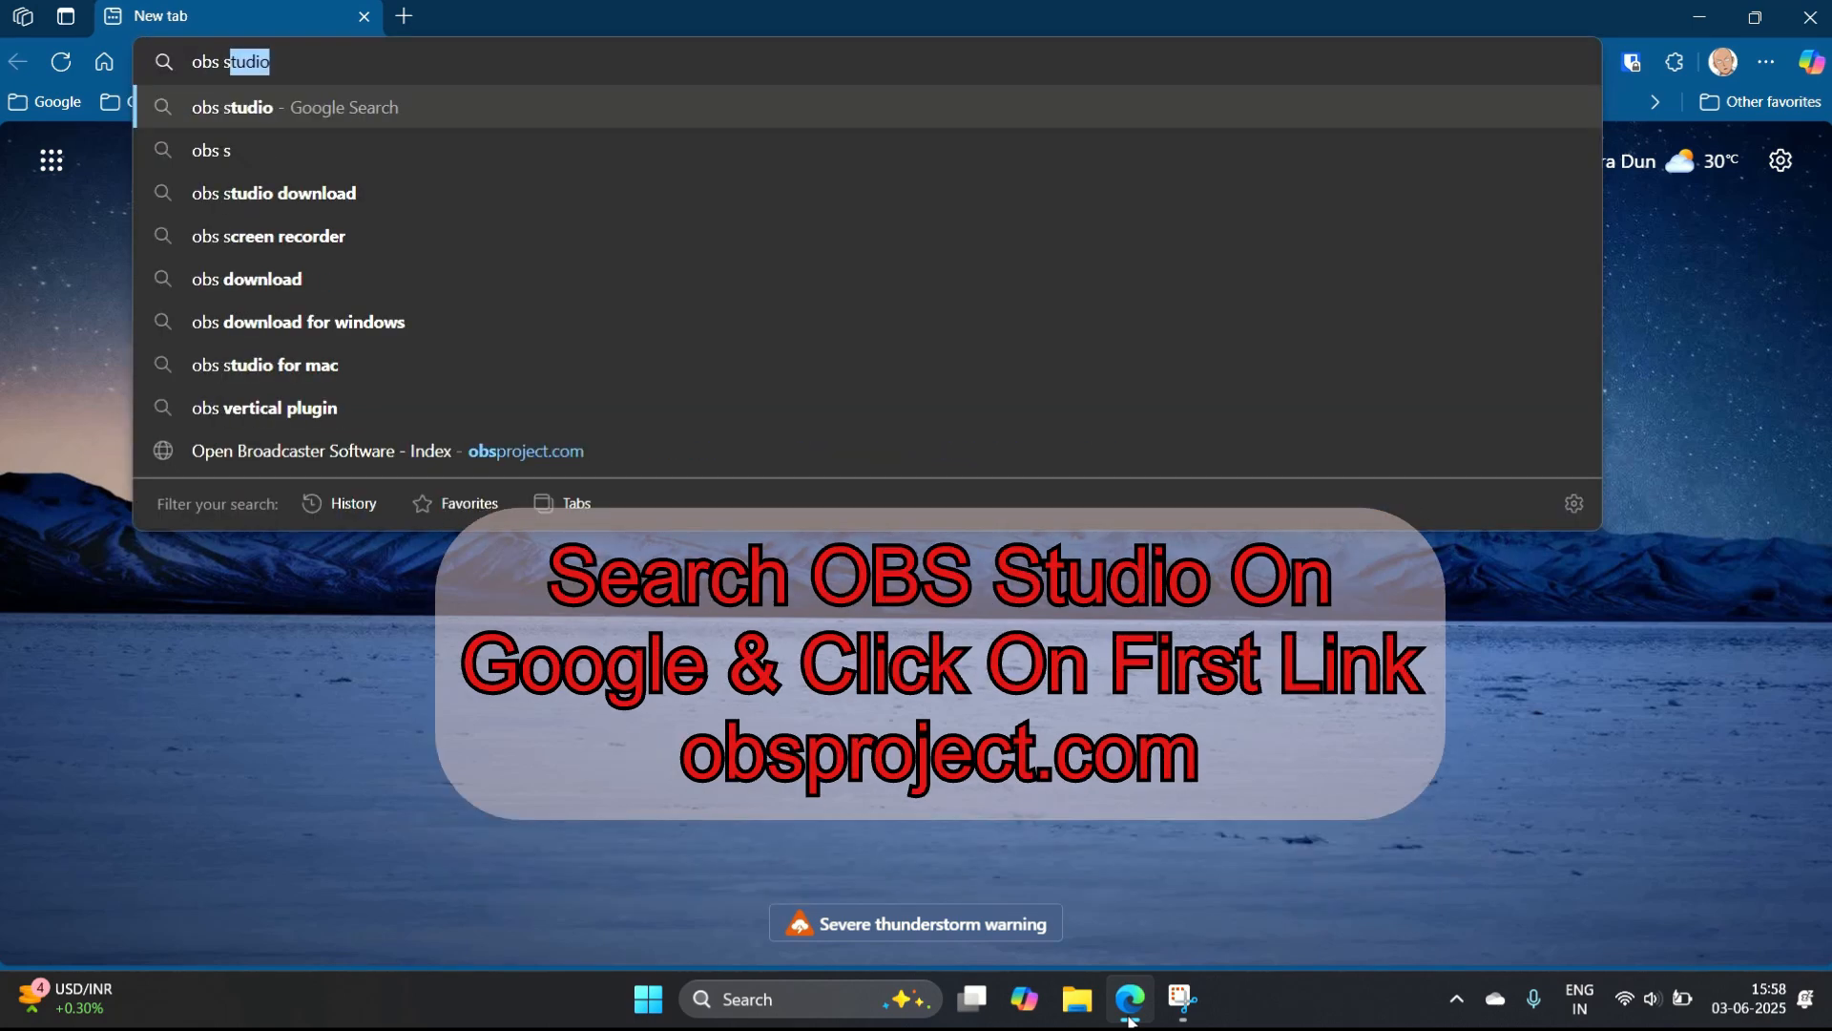
type("o")
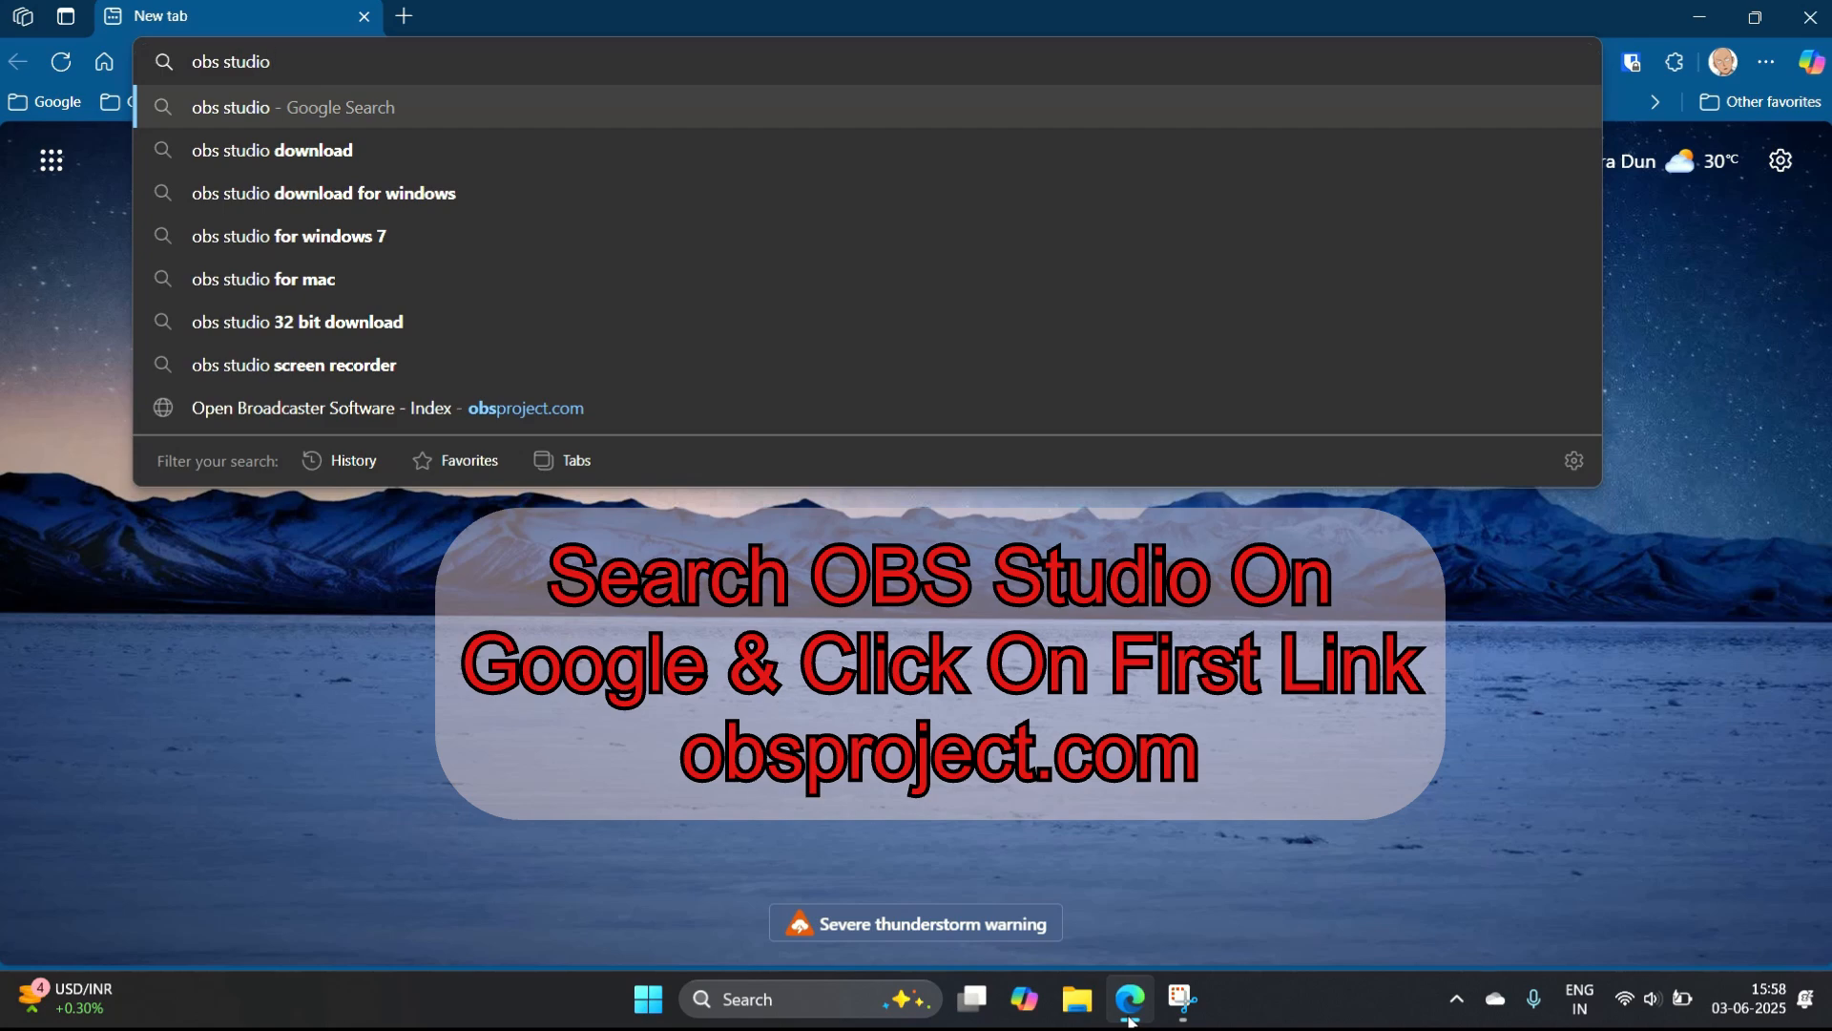
key("Return")
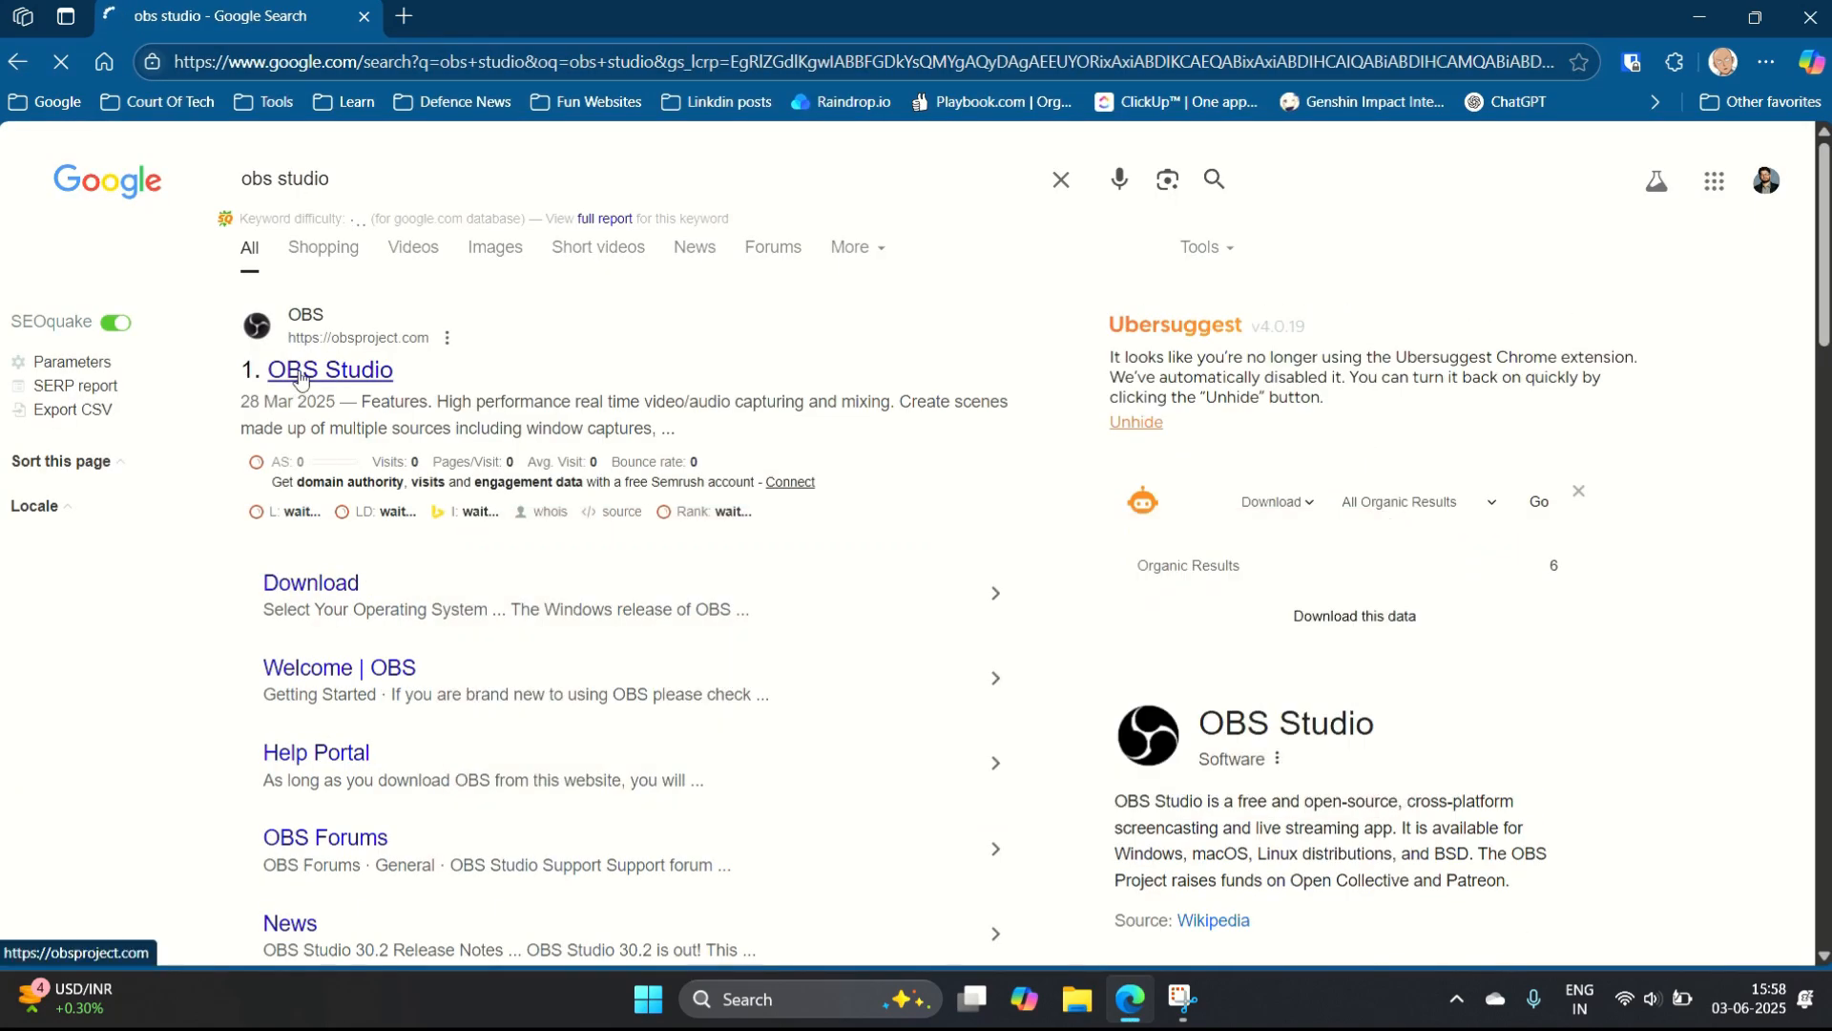
left_click(301, 377)
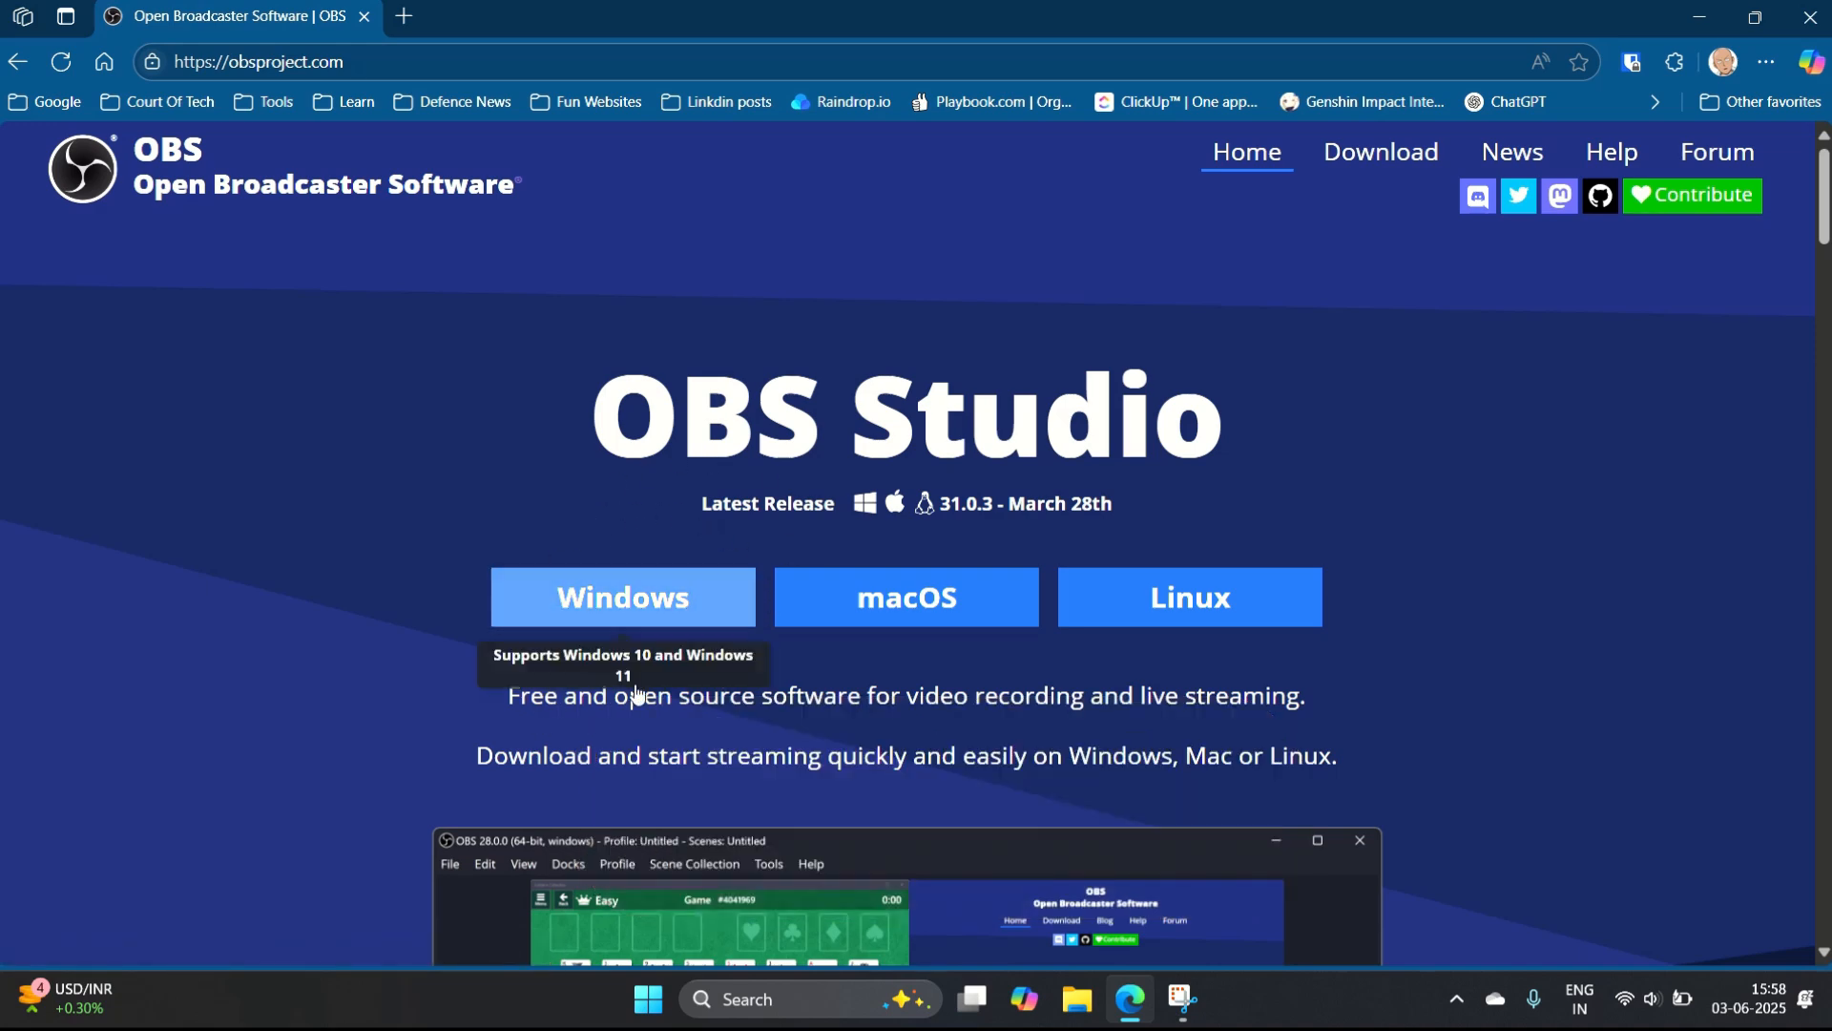
- Download the Windows installer for OBS Studio 31.0.3, accept the license and start the installation with the offered settings
left_click(657, 585)
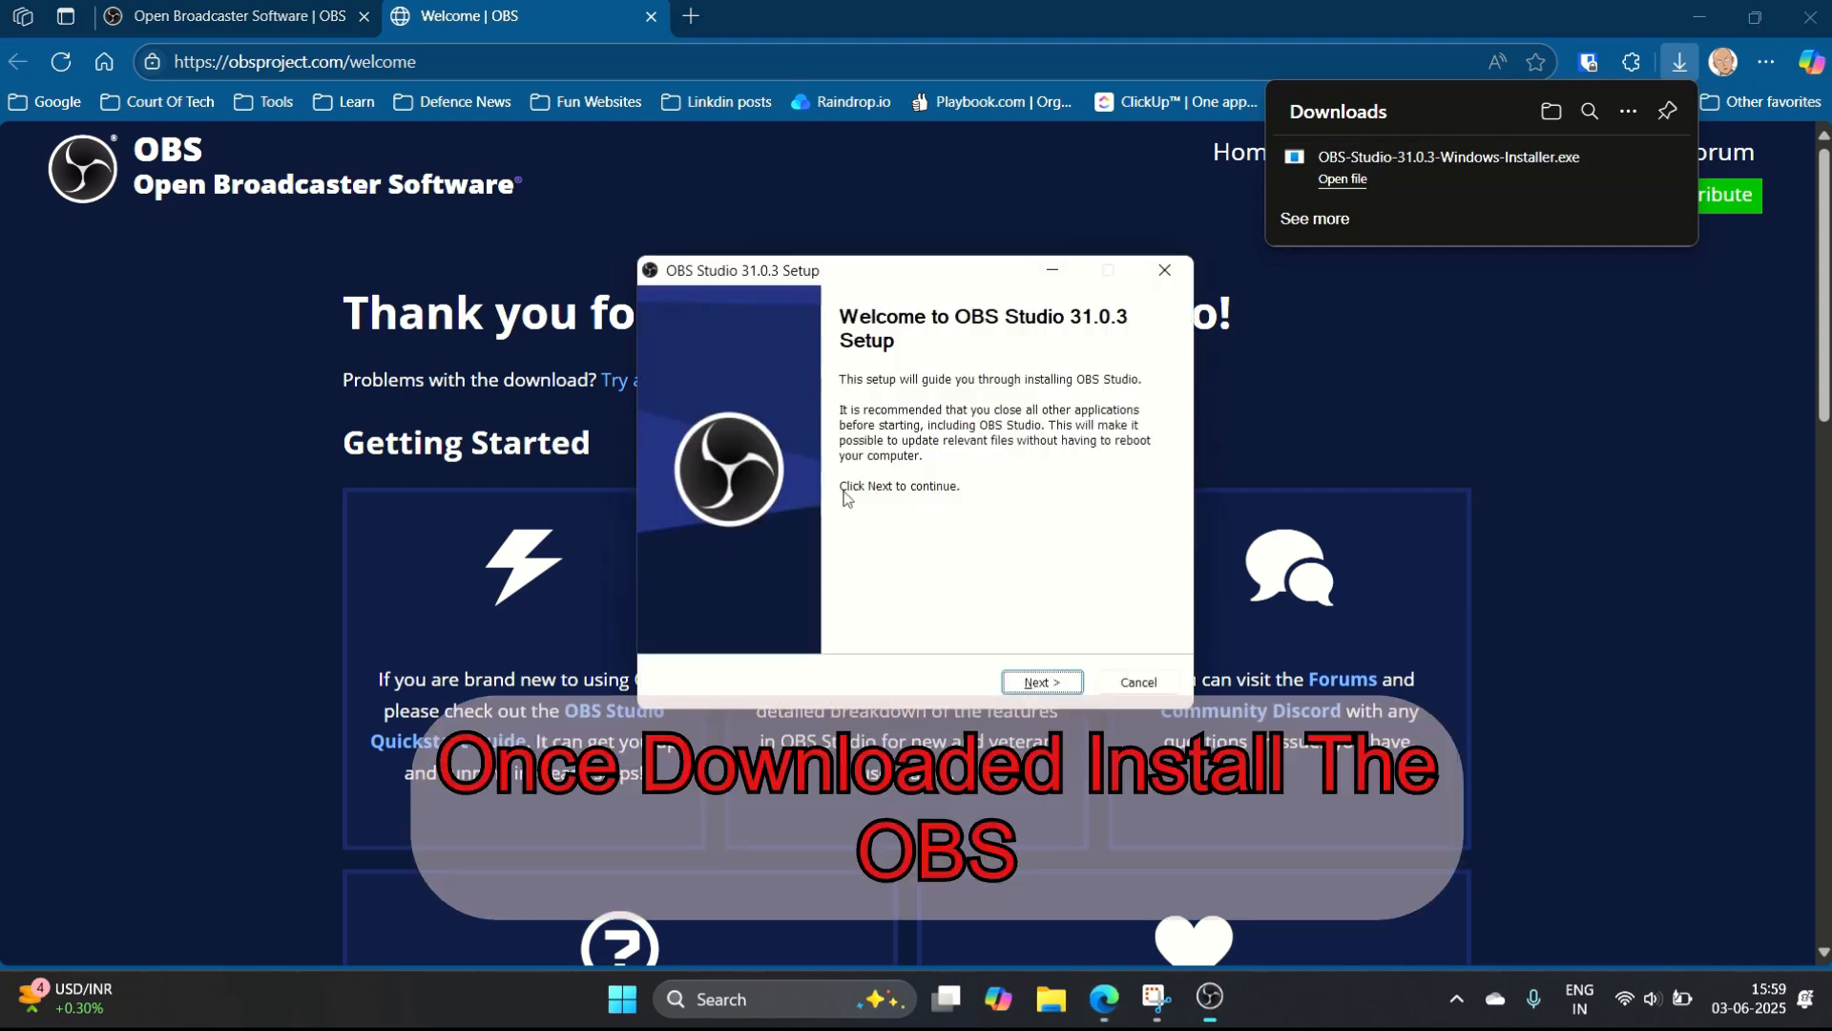
left_click(1042, 683)
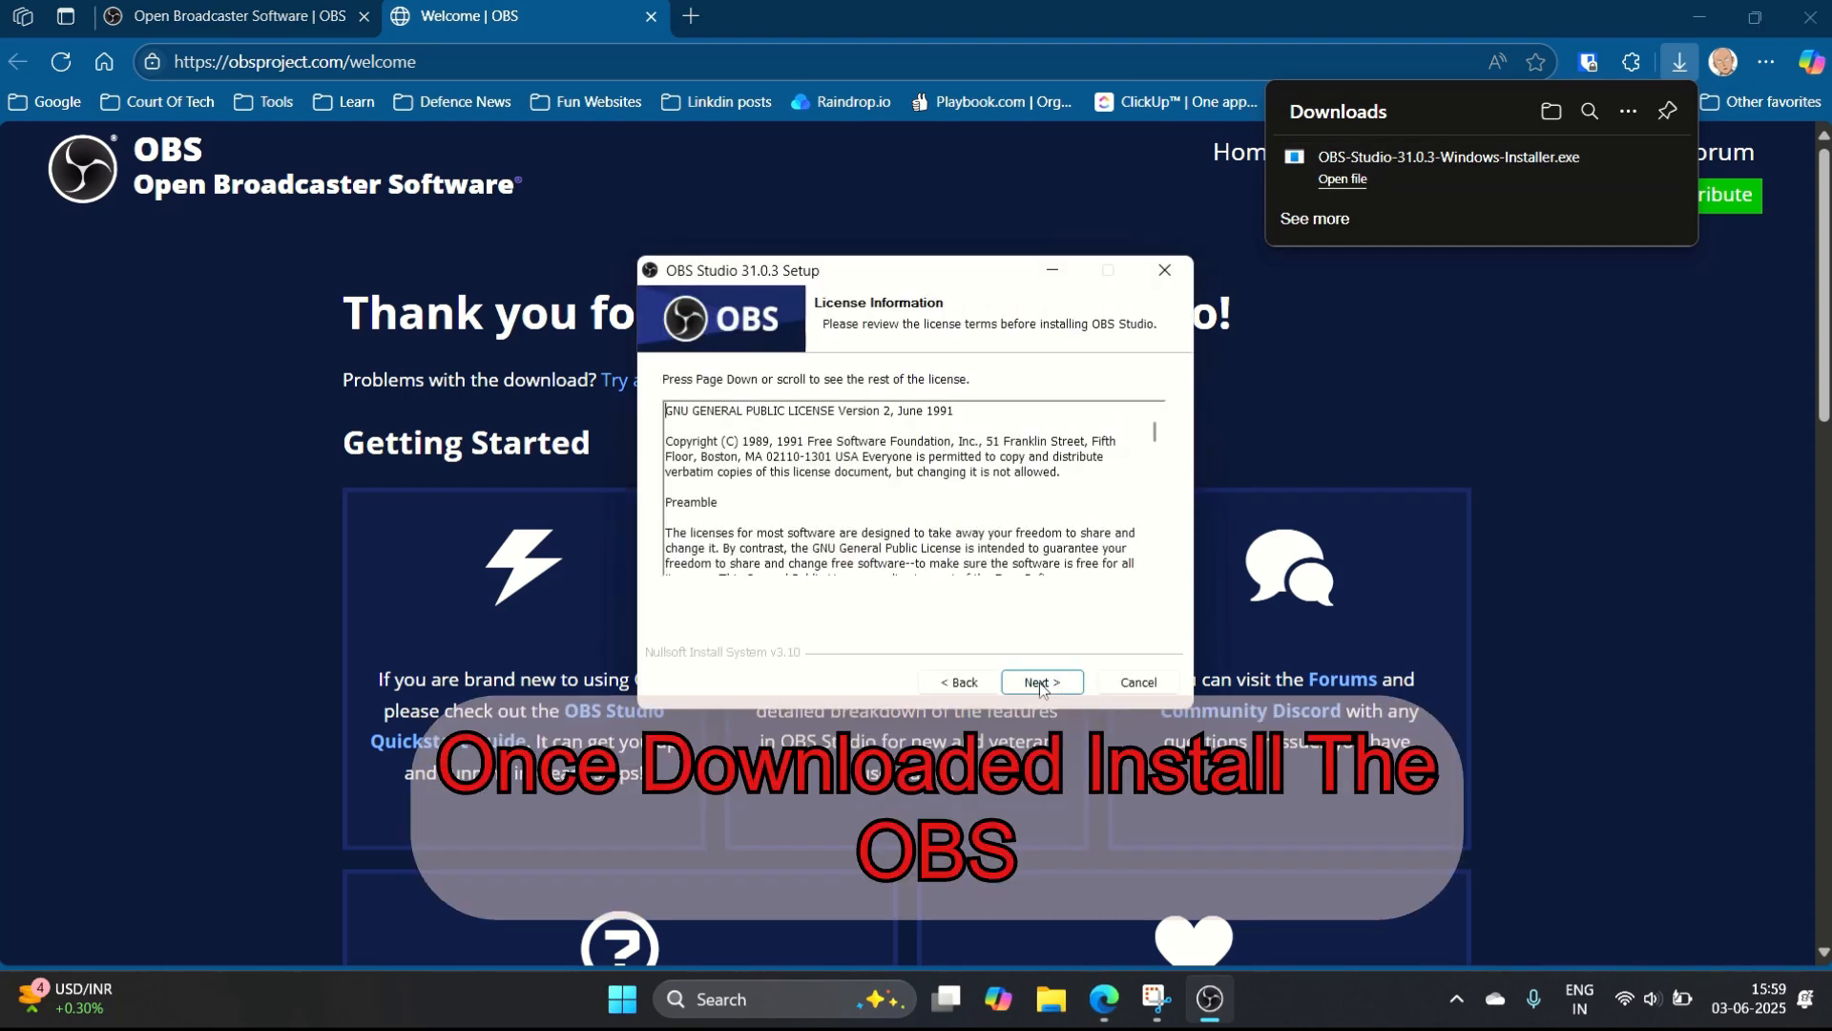
left_click(1042, 684)
left_click(1036, 684)
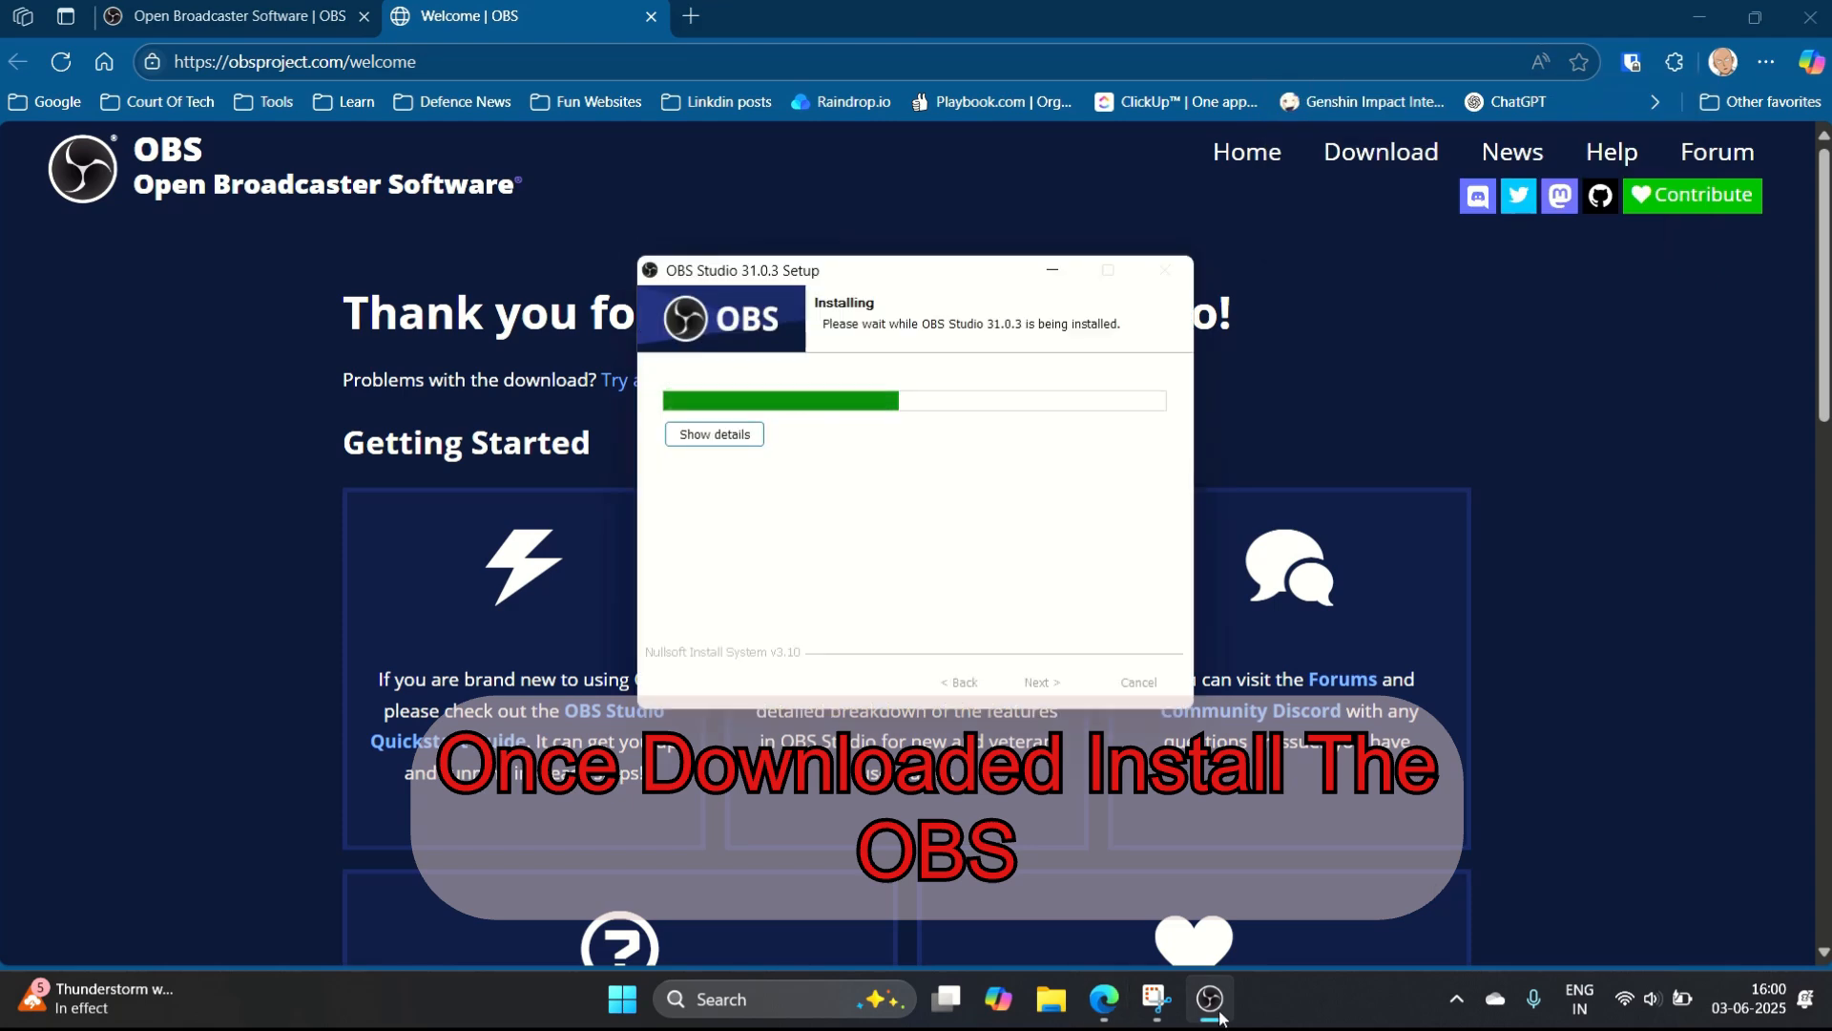
- Finish the OBS Studio setup and choose to optimize just for recording in the Auto-Configuration Wizard
left_click(1156, 999)
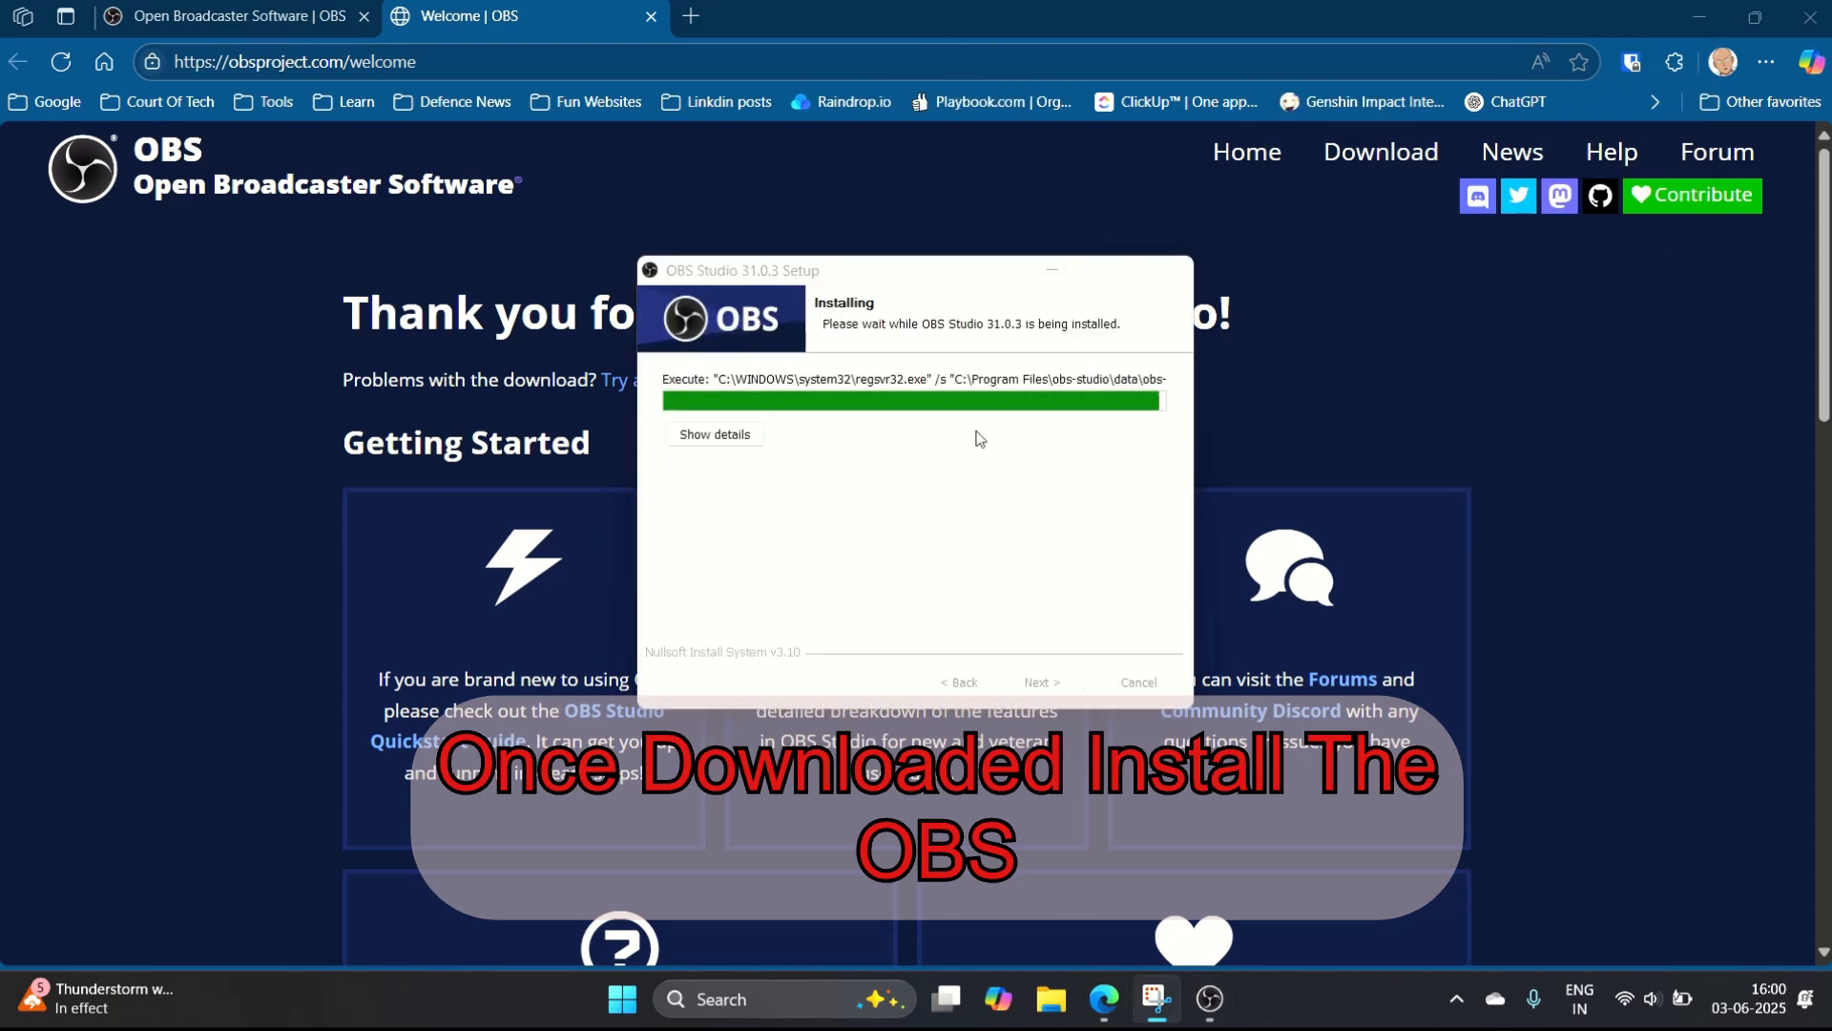
left_click(1042, 683)
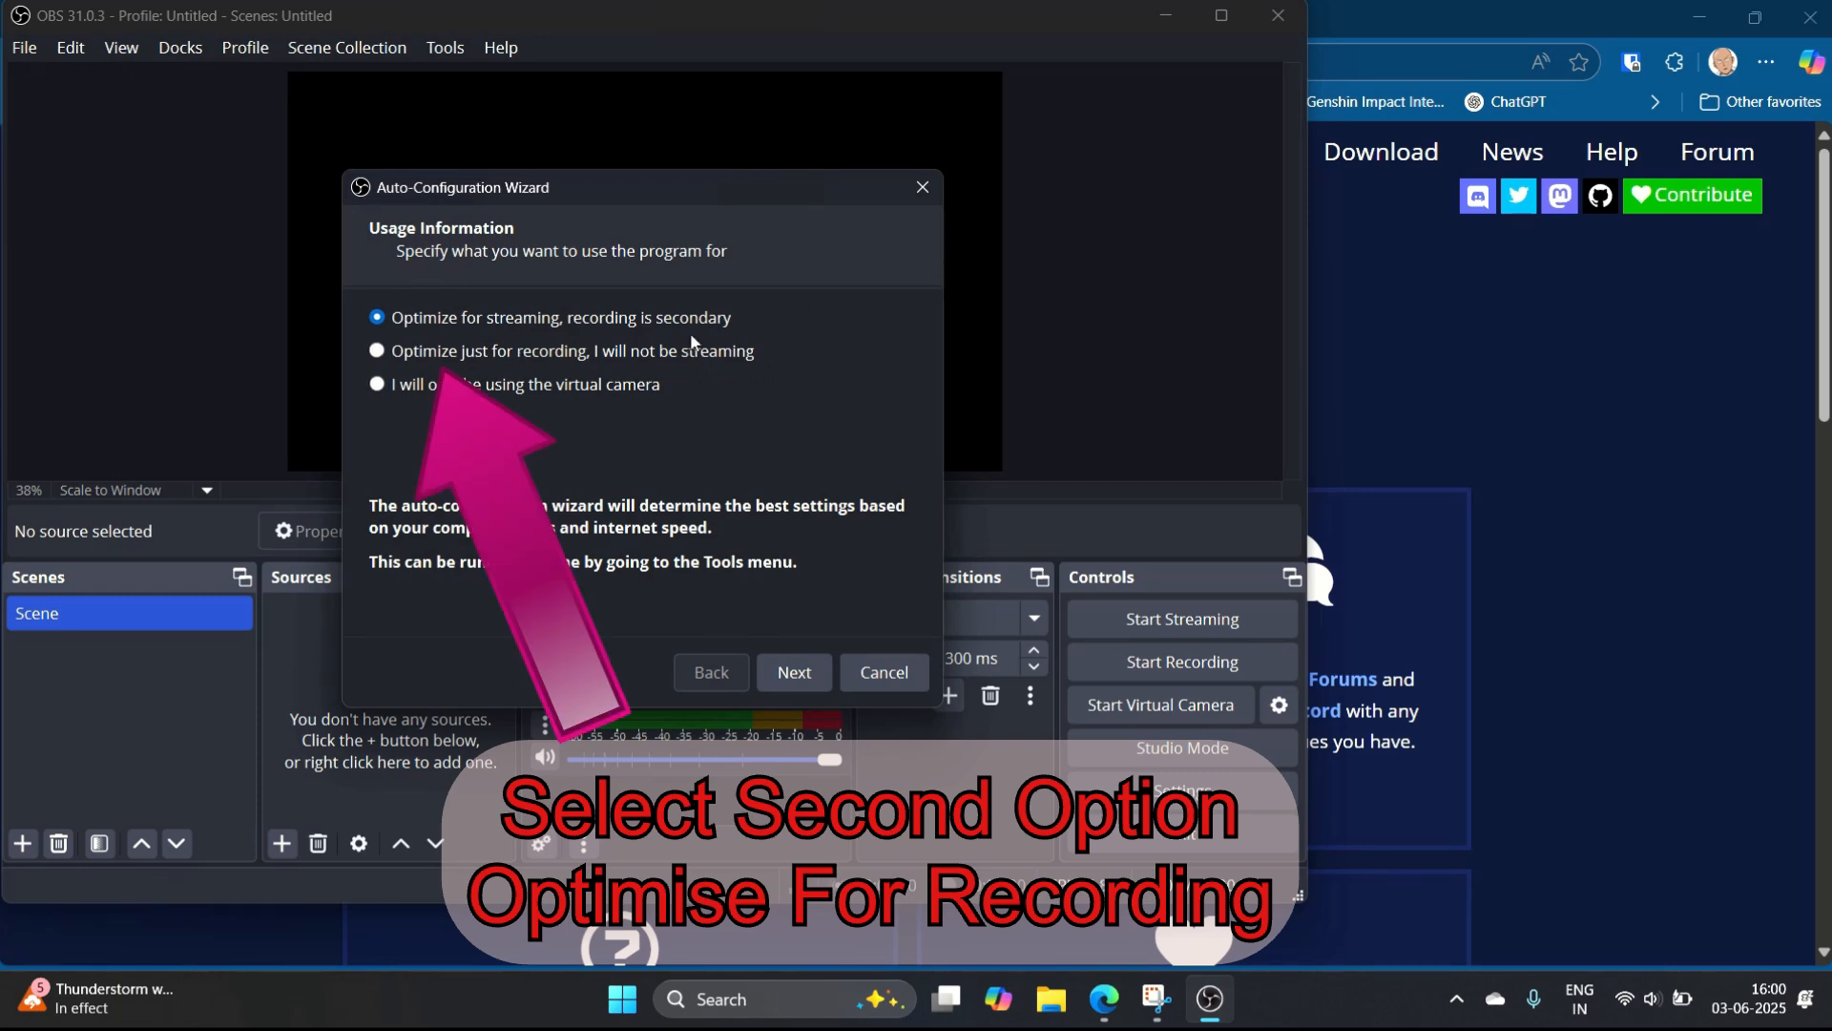
left_click(473, 351)
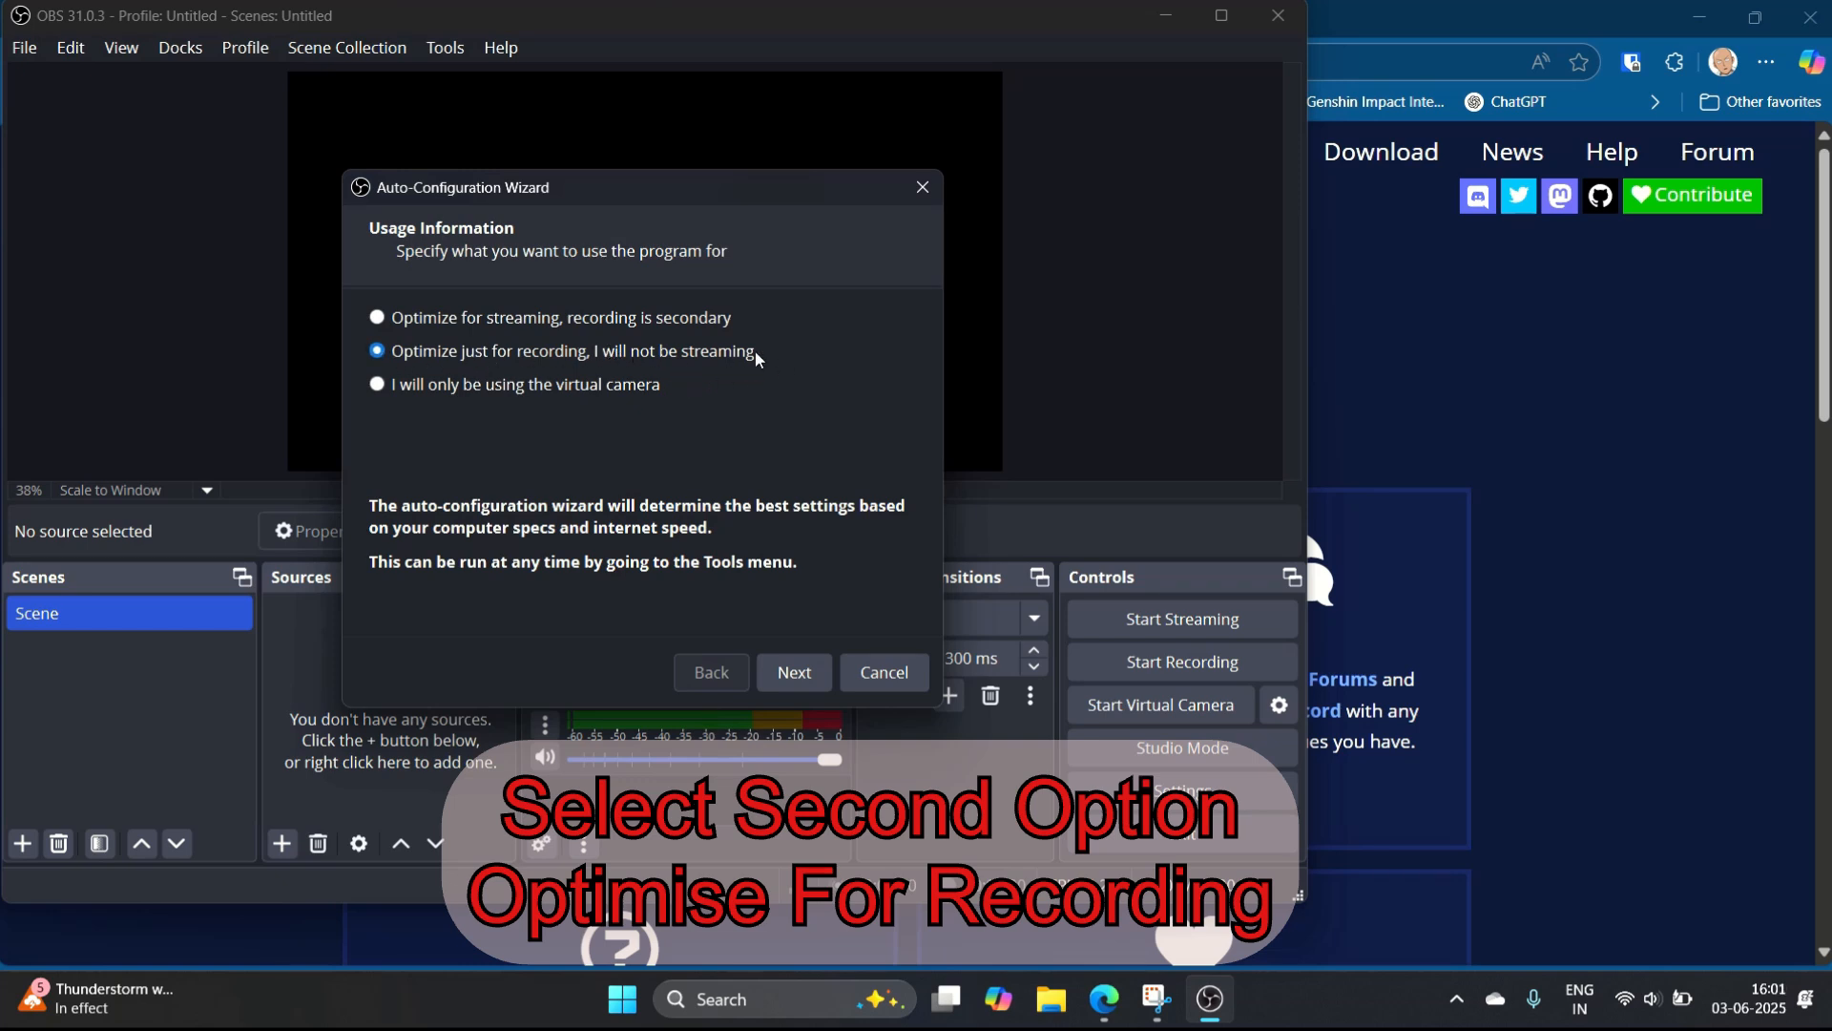
left_click(827, 673)
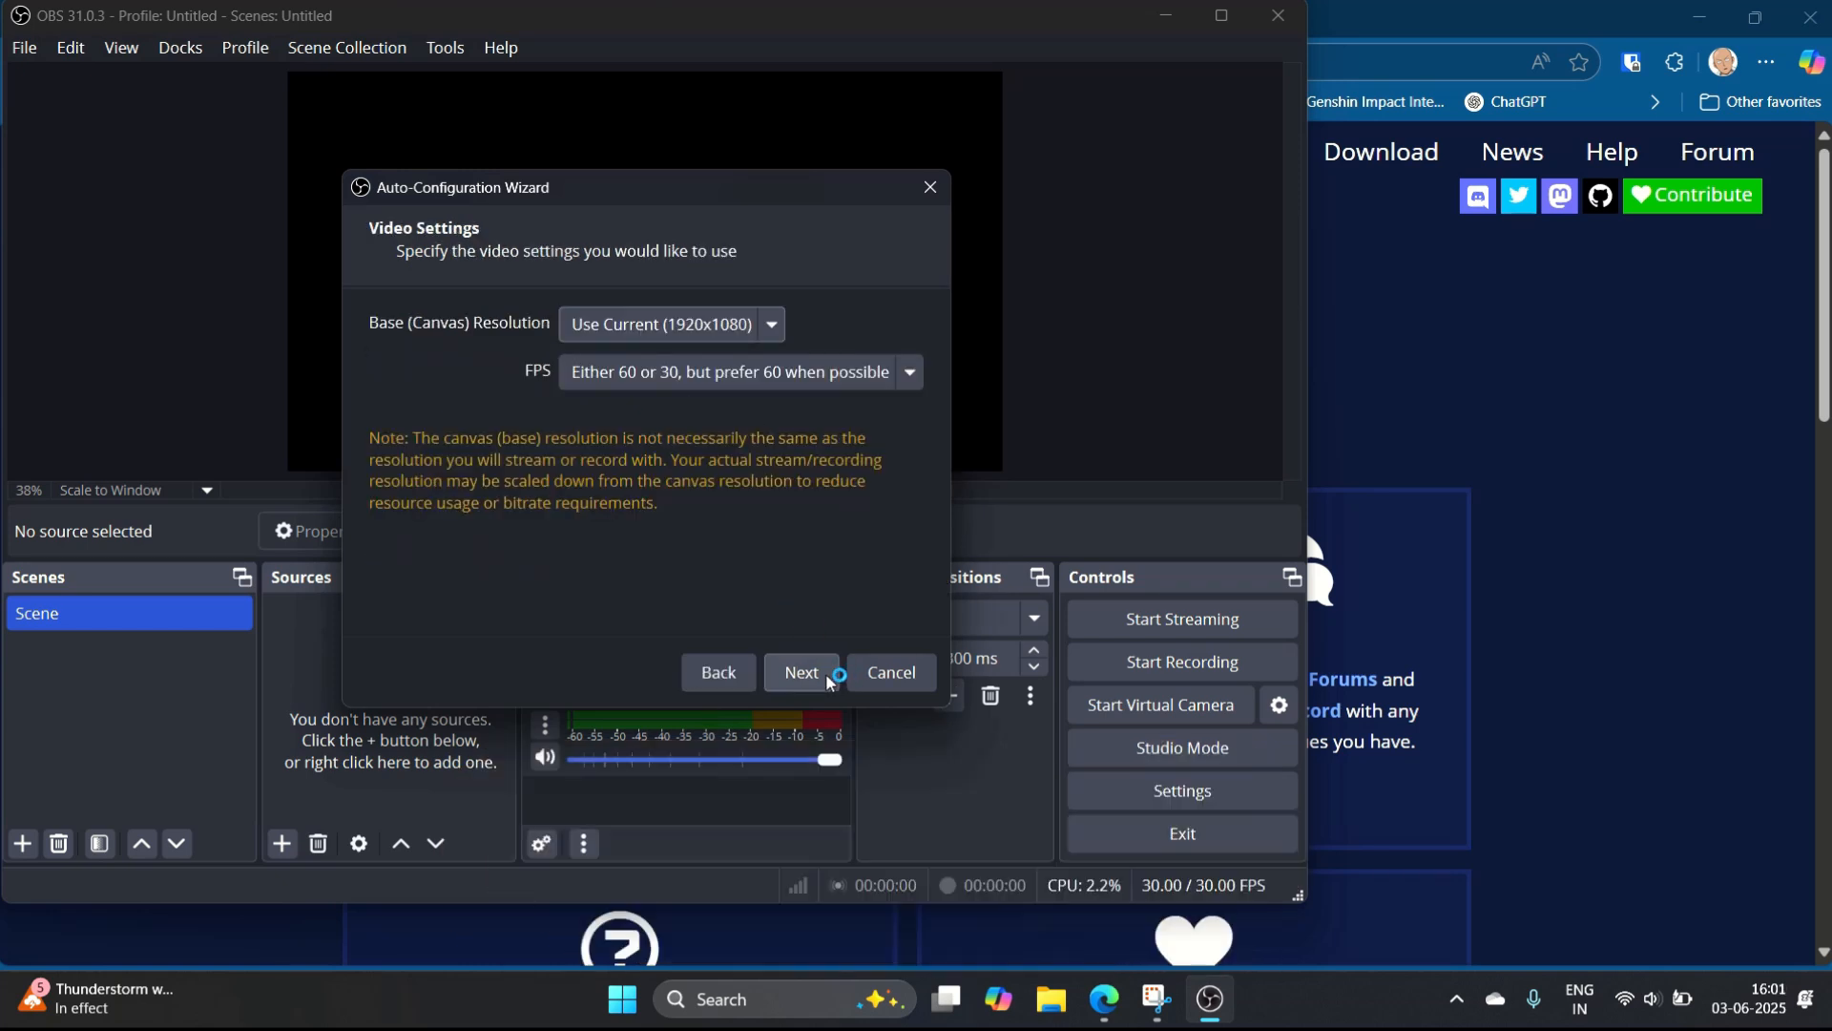
- Use the current 1920x1080 canvas resolution and "Either 60 or 30, but prefer 60 when possible" for FPS, and apply the wizard's settings
left_click(676, 326)
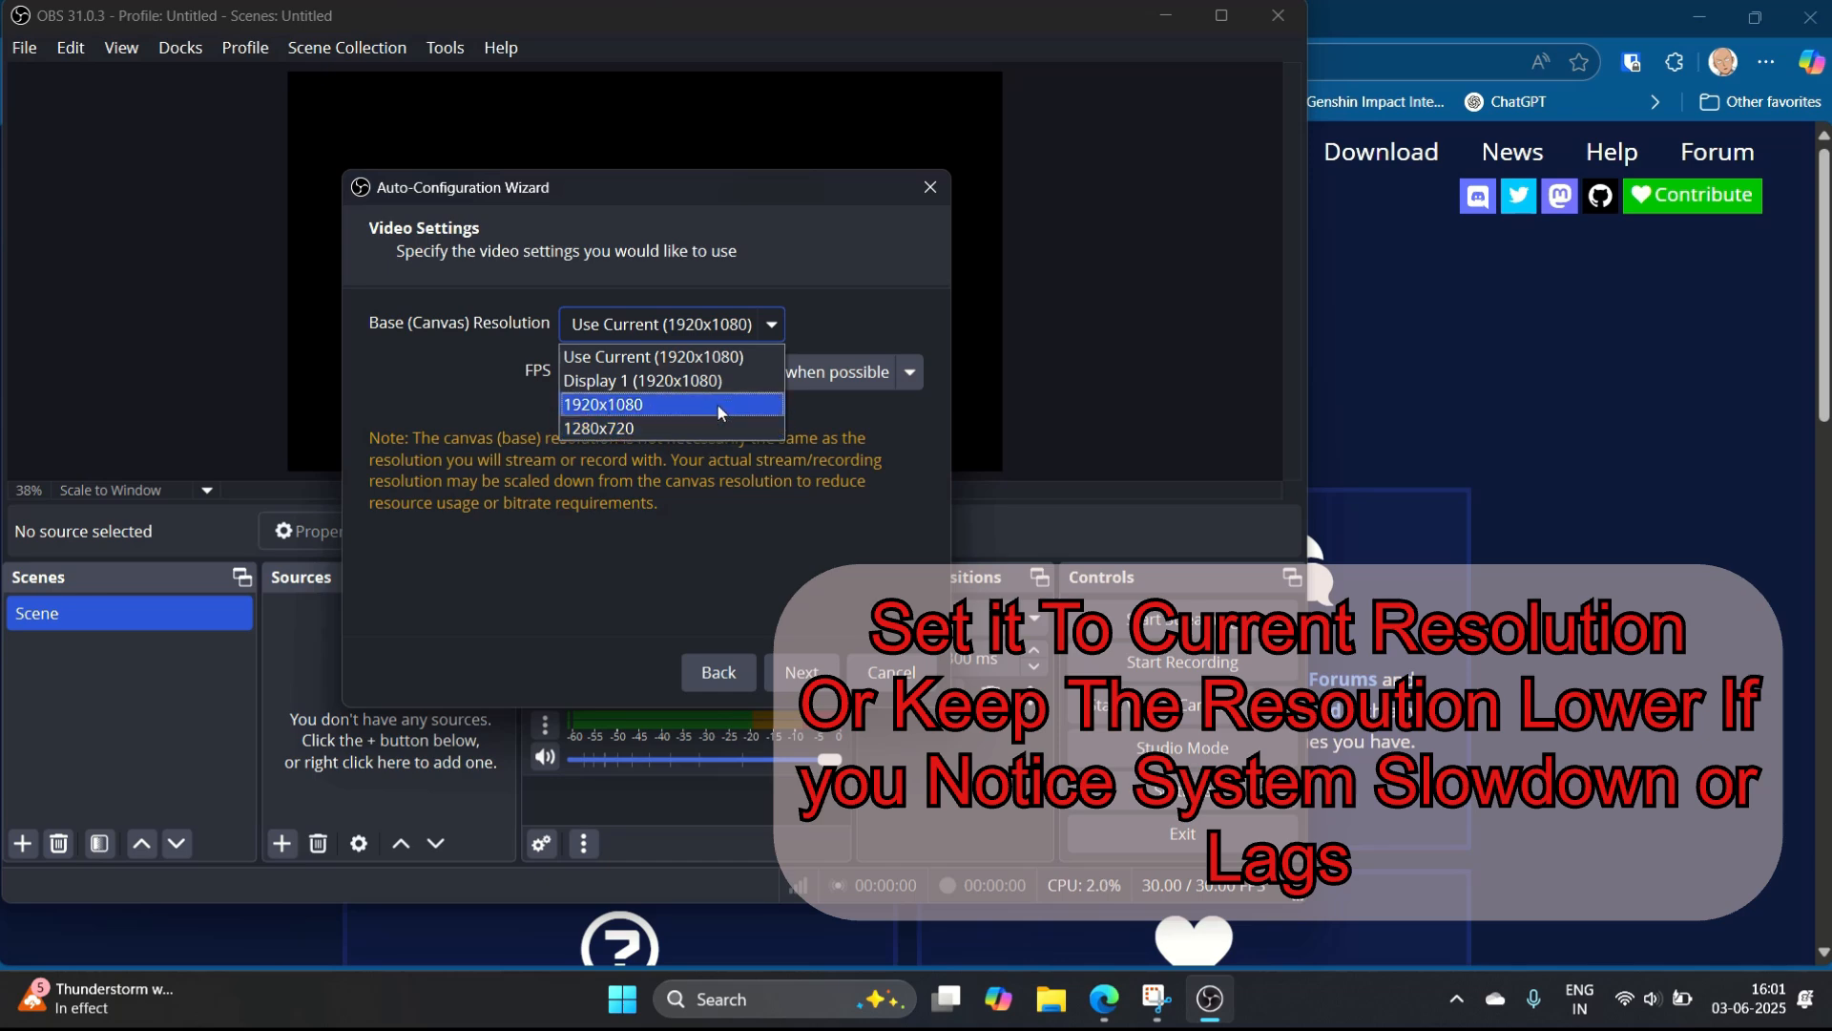
left_click(769, 355)
left_click(765, 381)
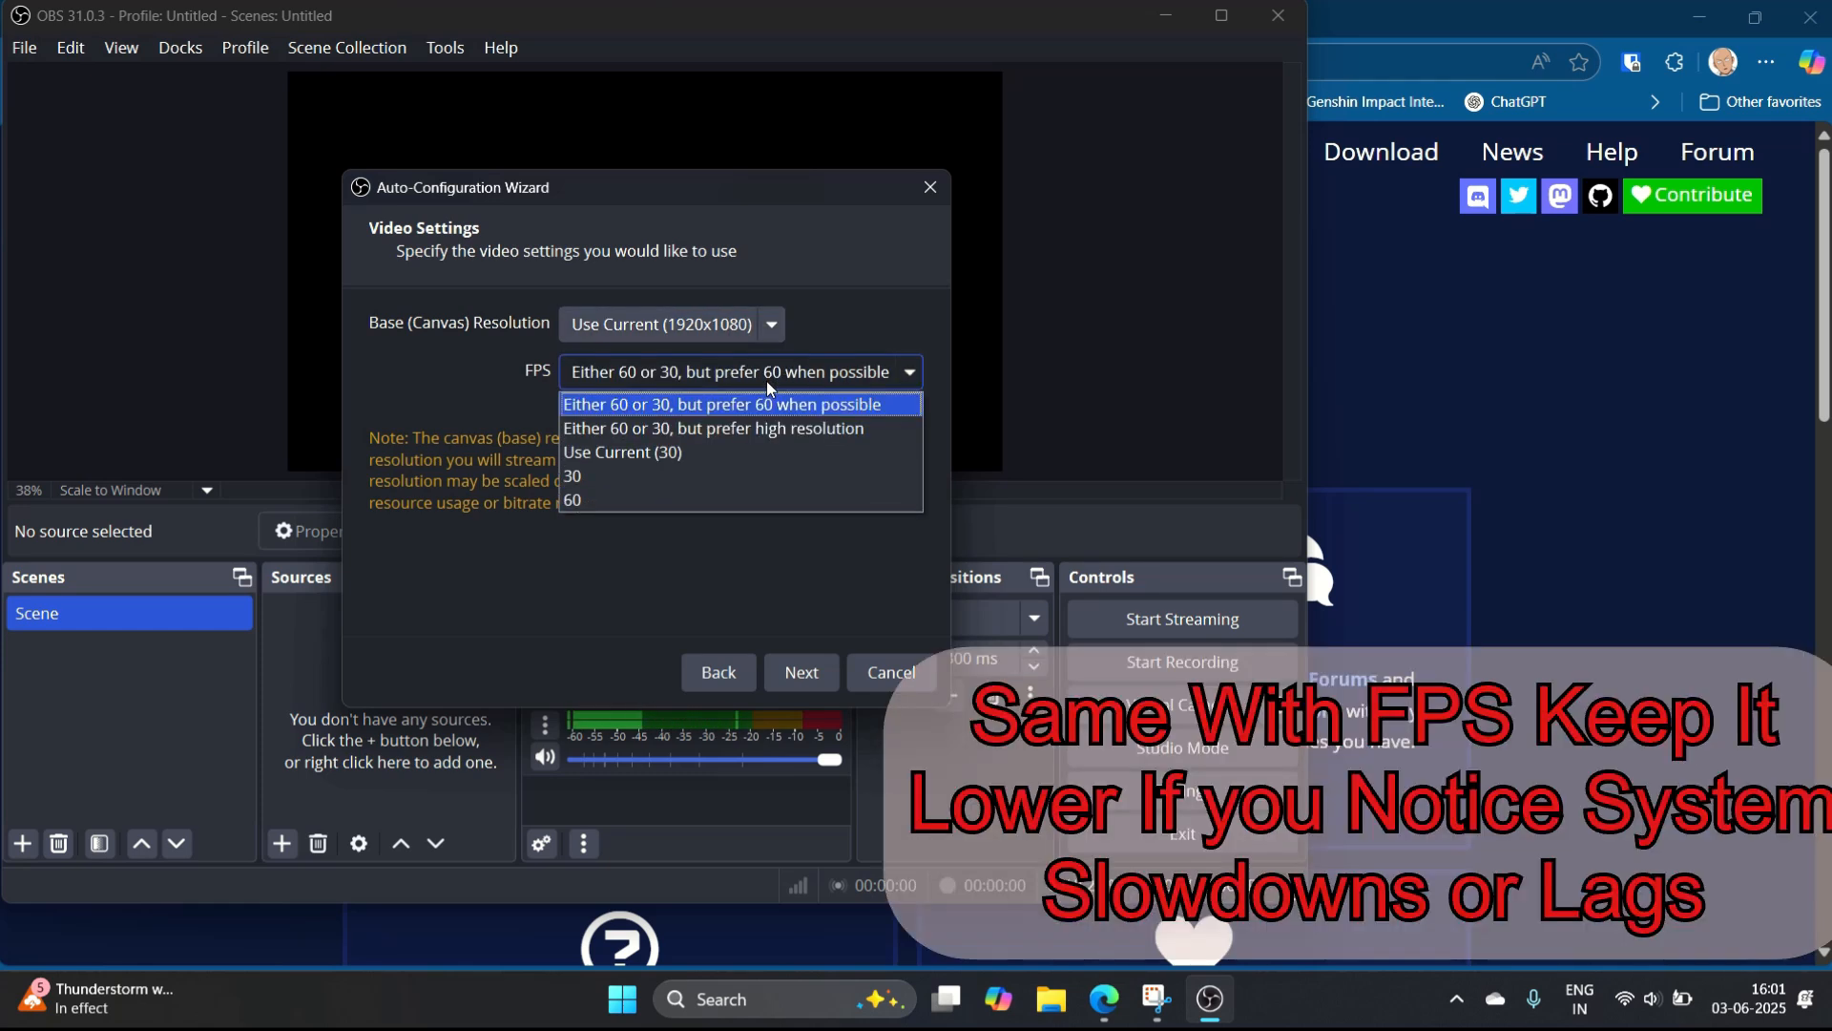
left_click(824, 405)
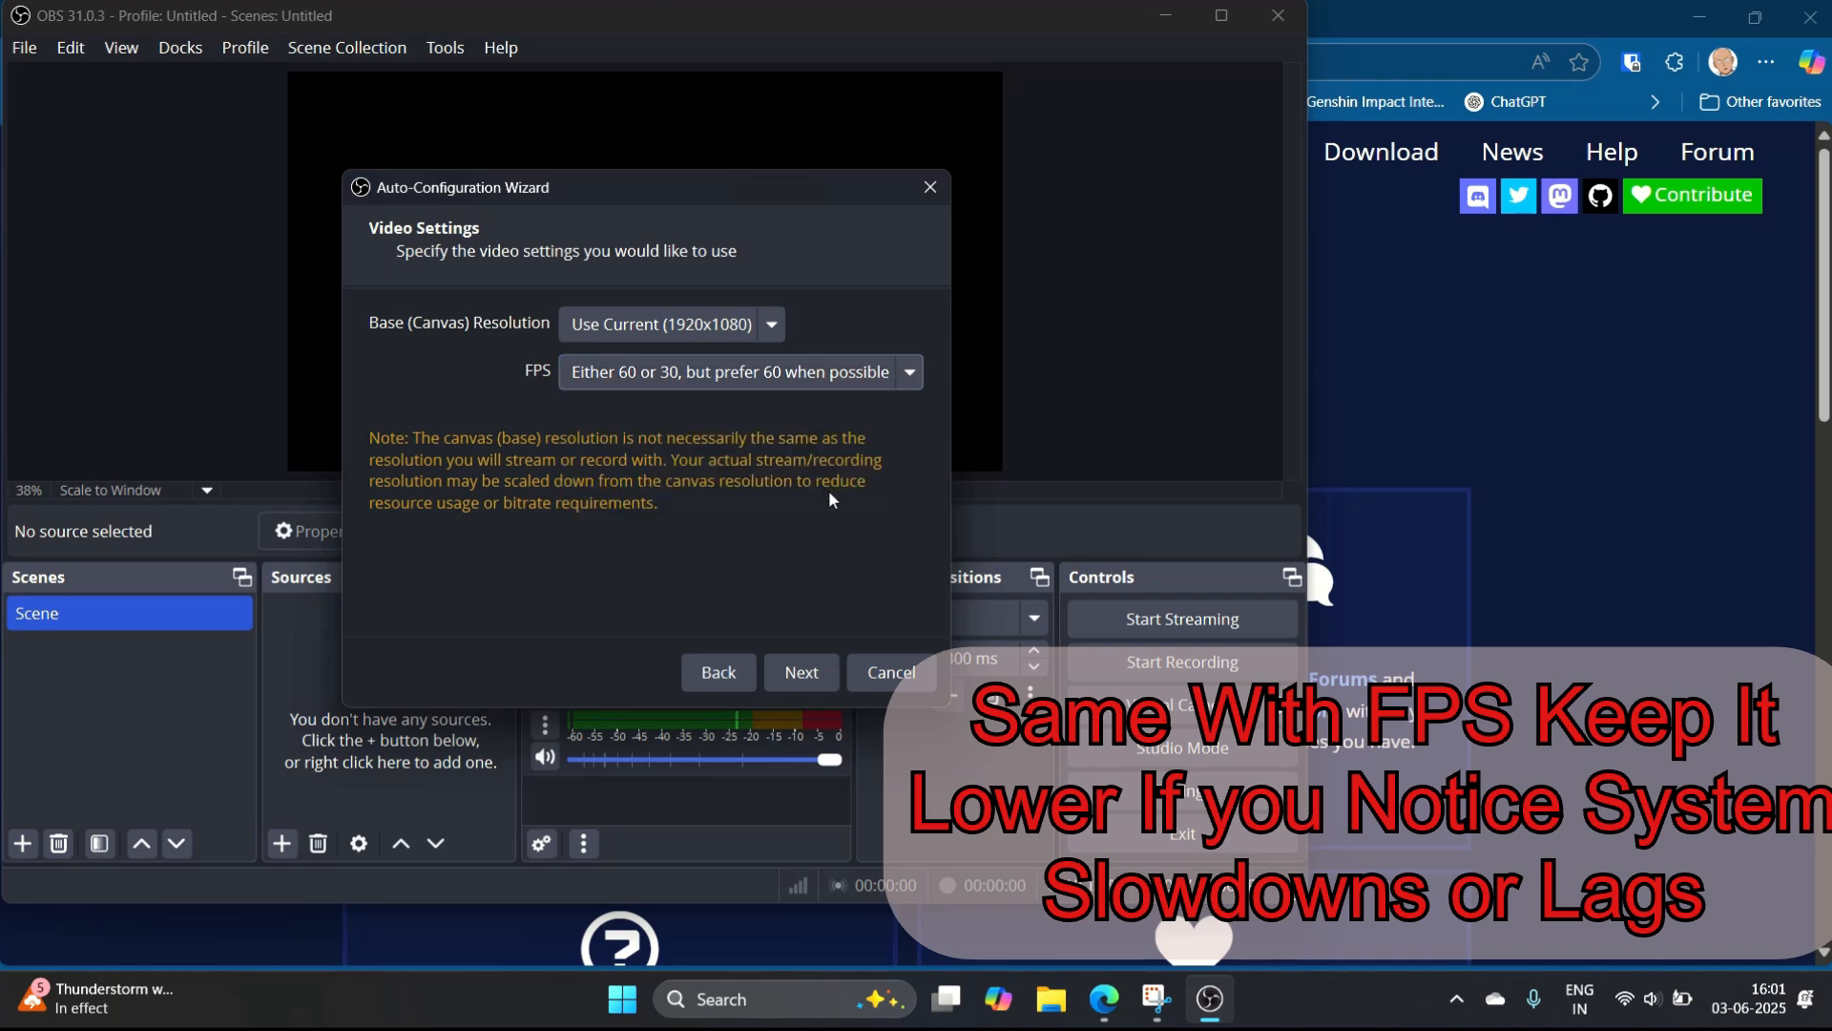
left_click(827, 674)
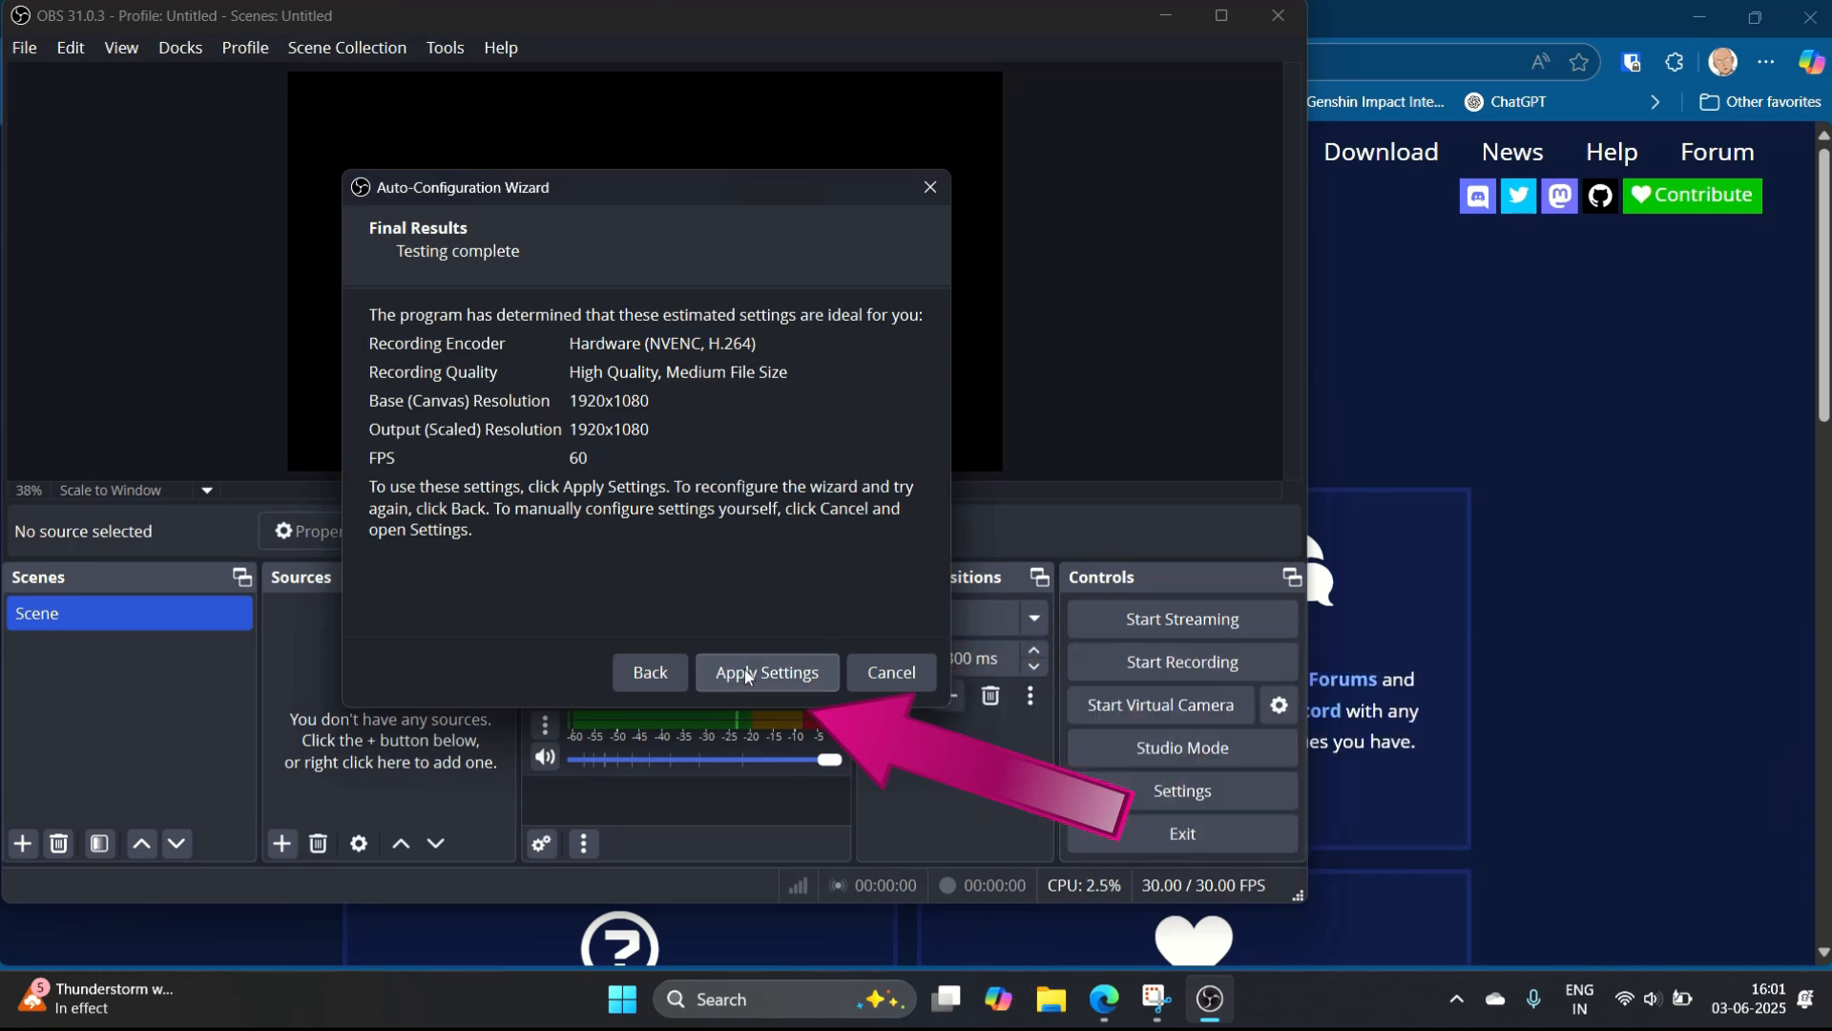
left_click(747, 673)
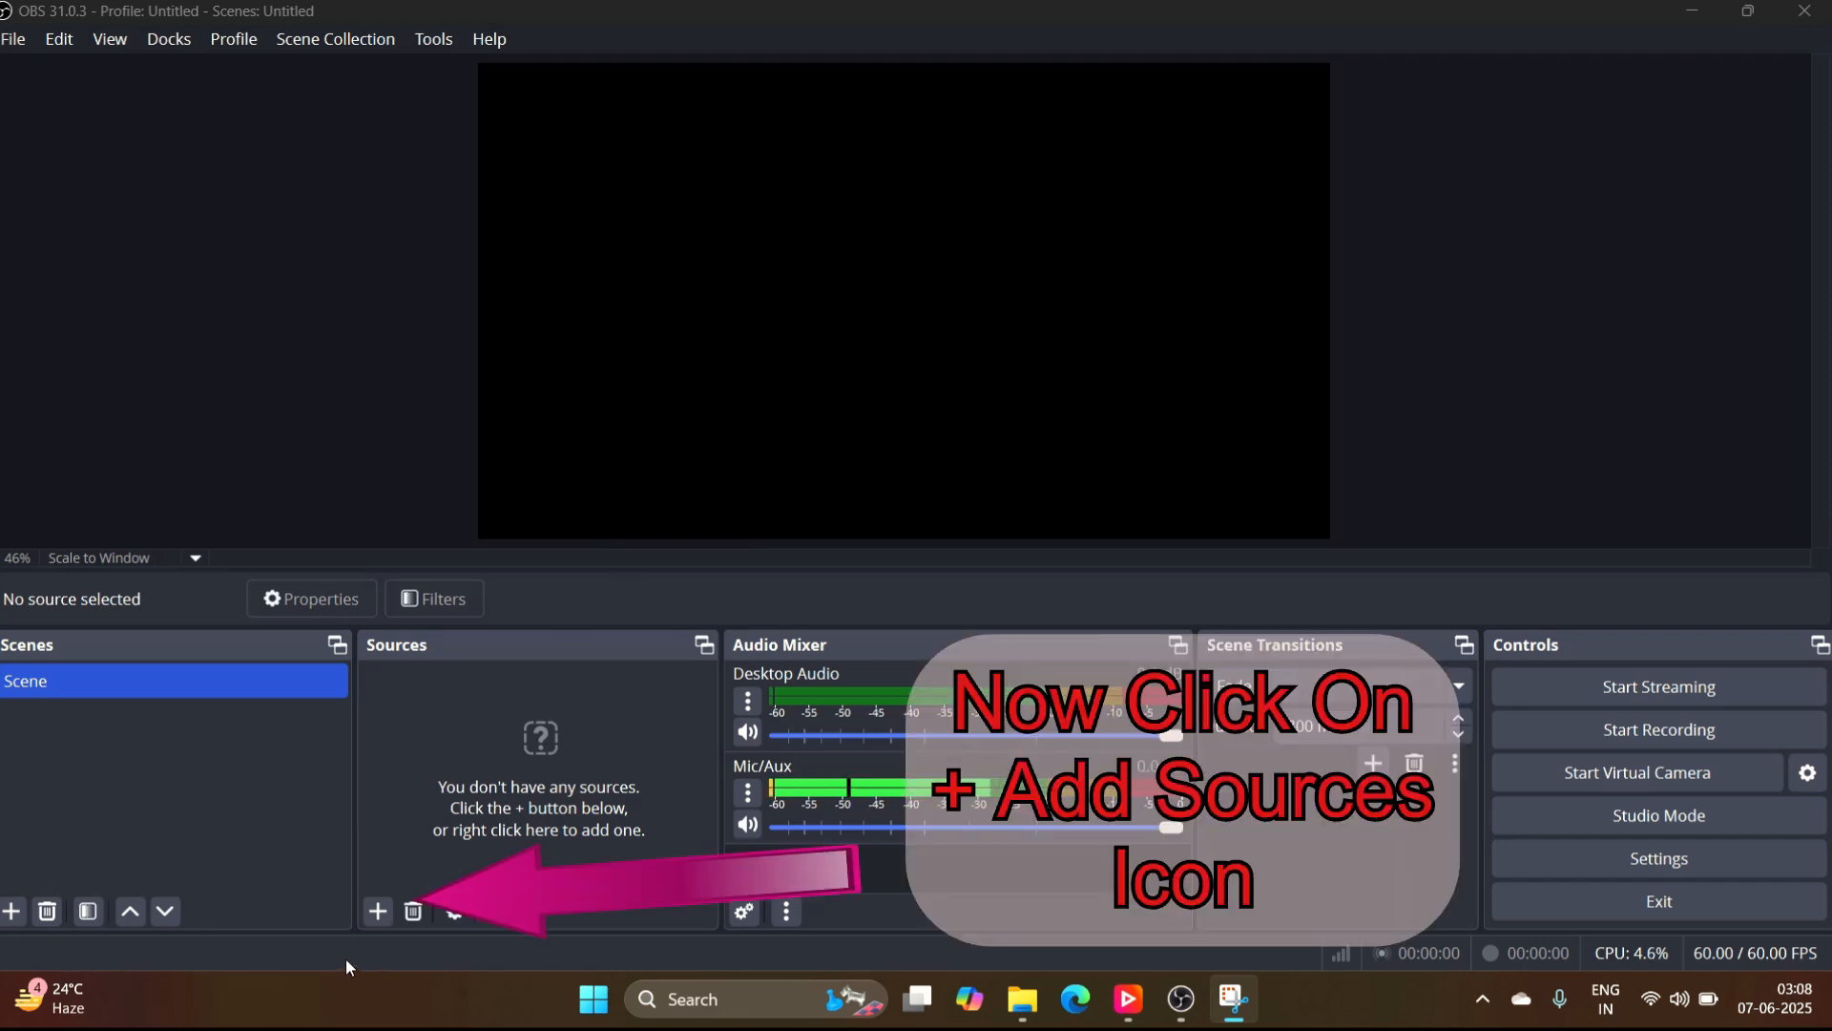
- Add a new Display Capture source for the 1920x1080 primary monitor with Capture Cursor enabled
left_click(380, 911)
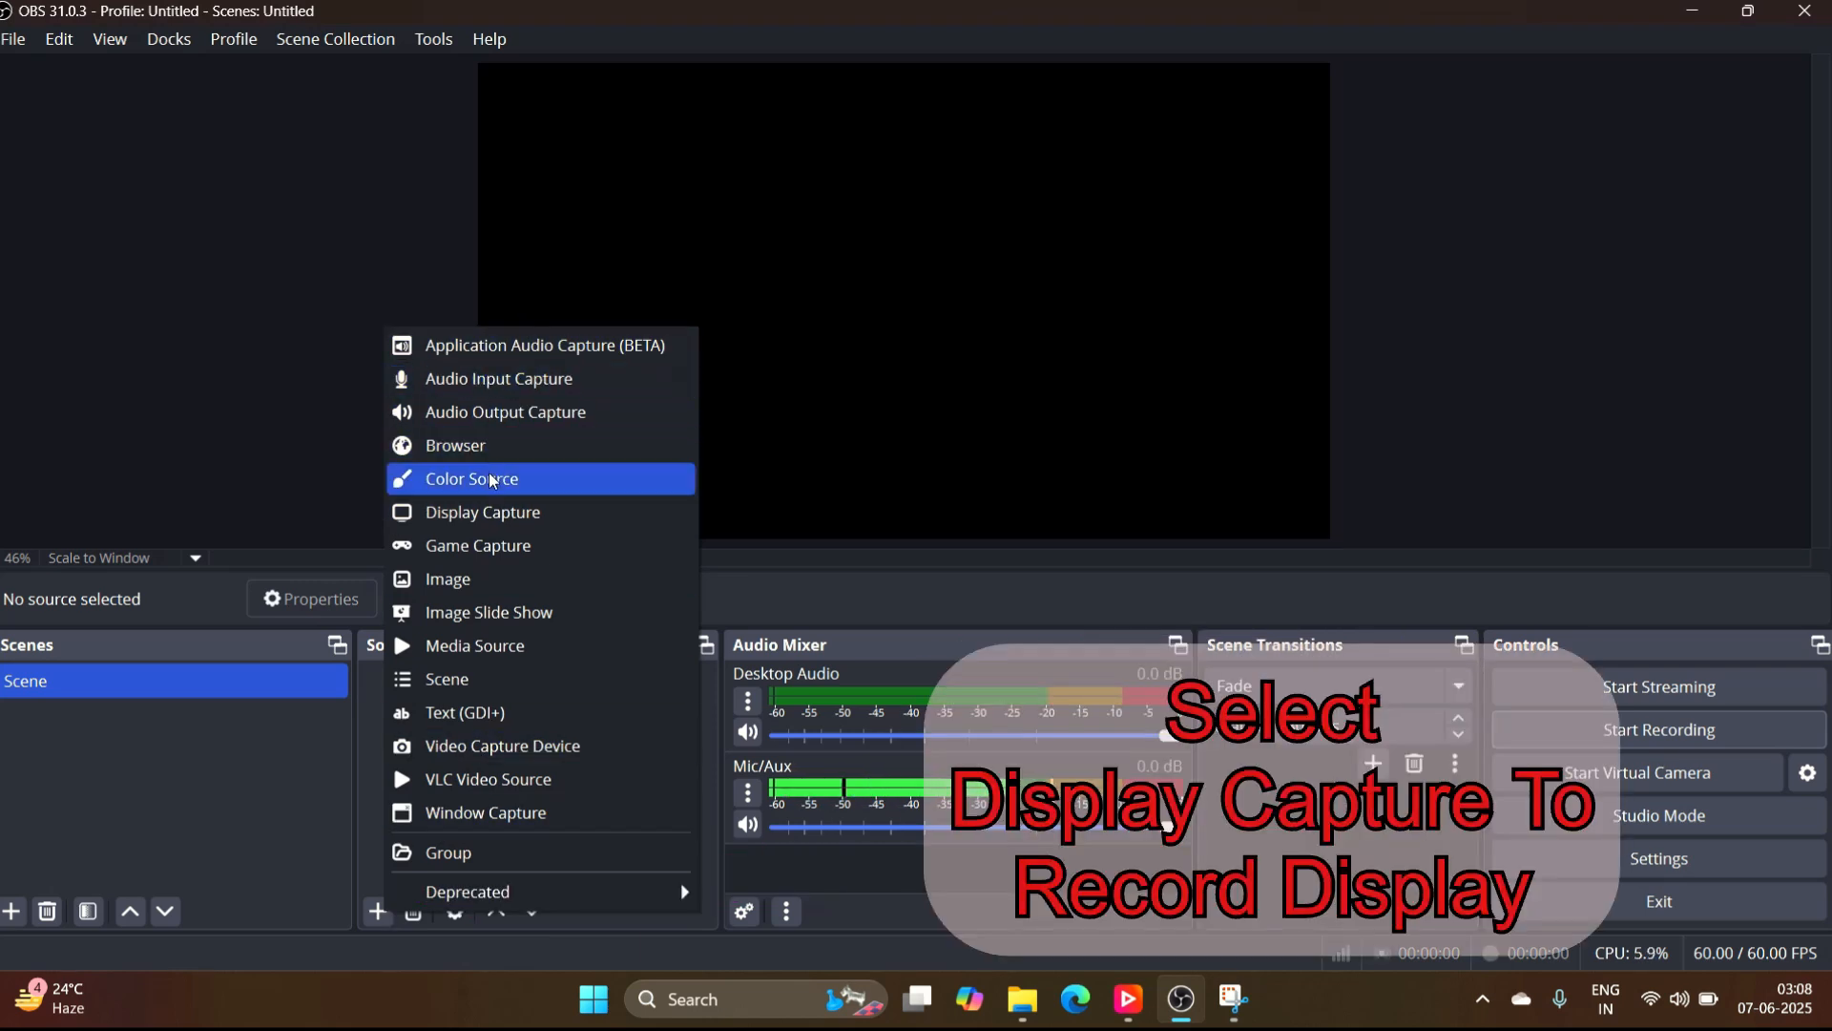
left_click(574, 519)
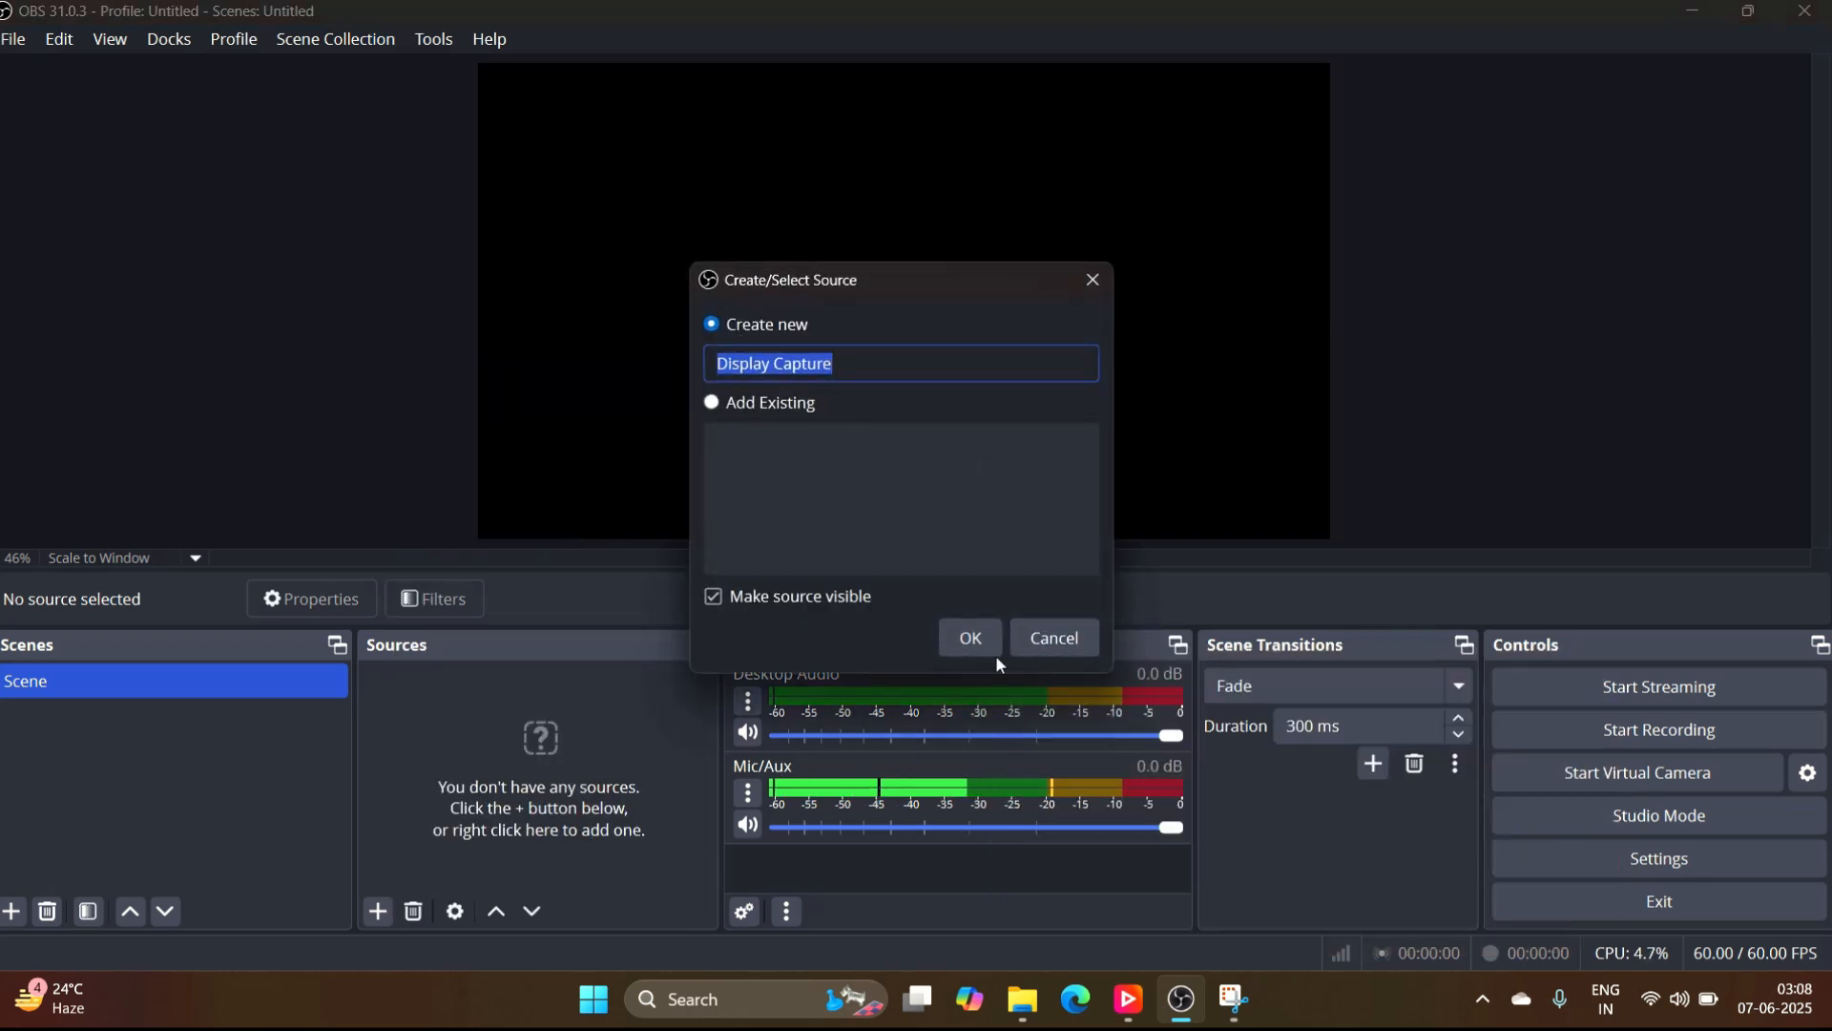
left_click(960, 639)
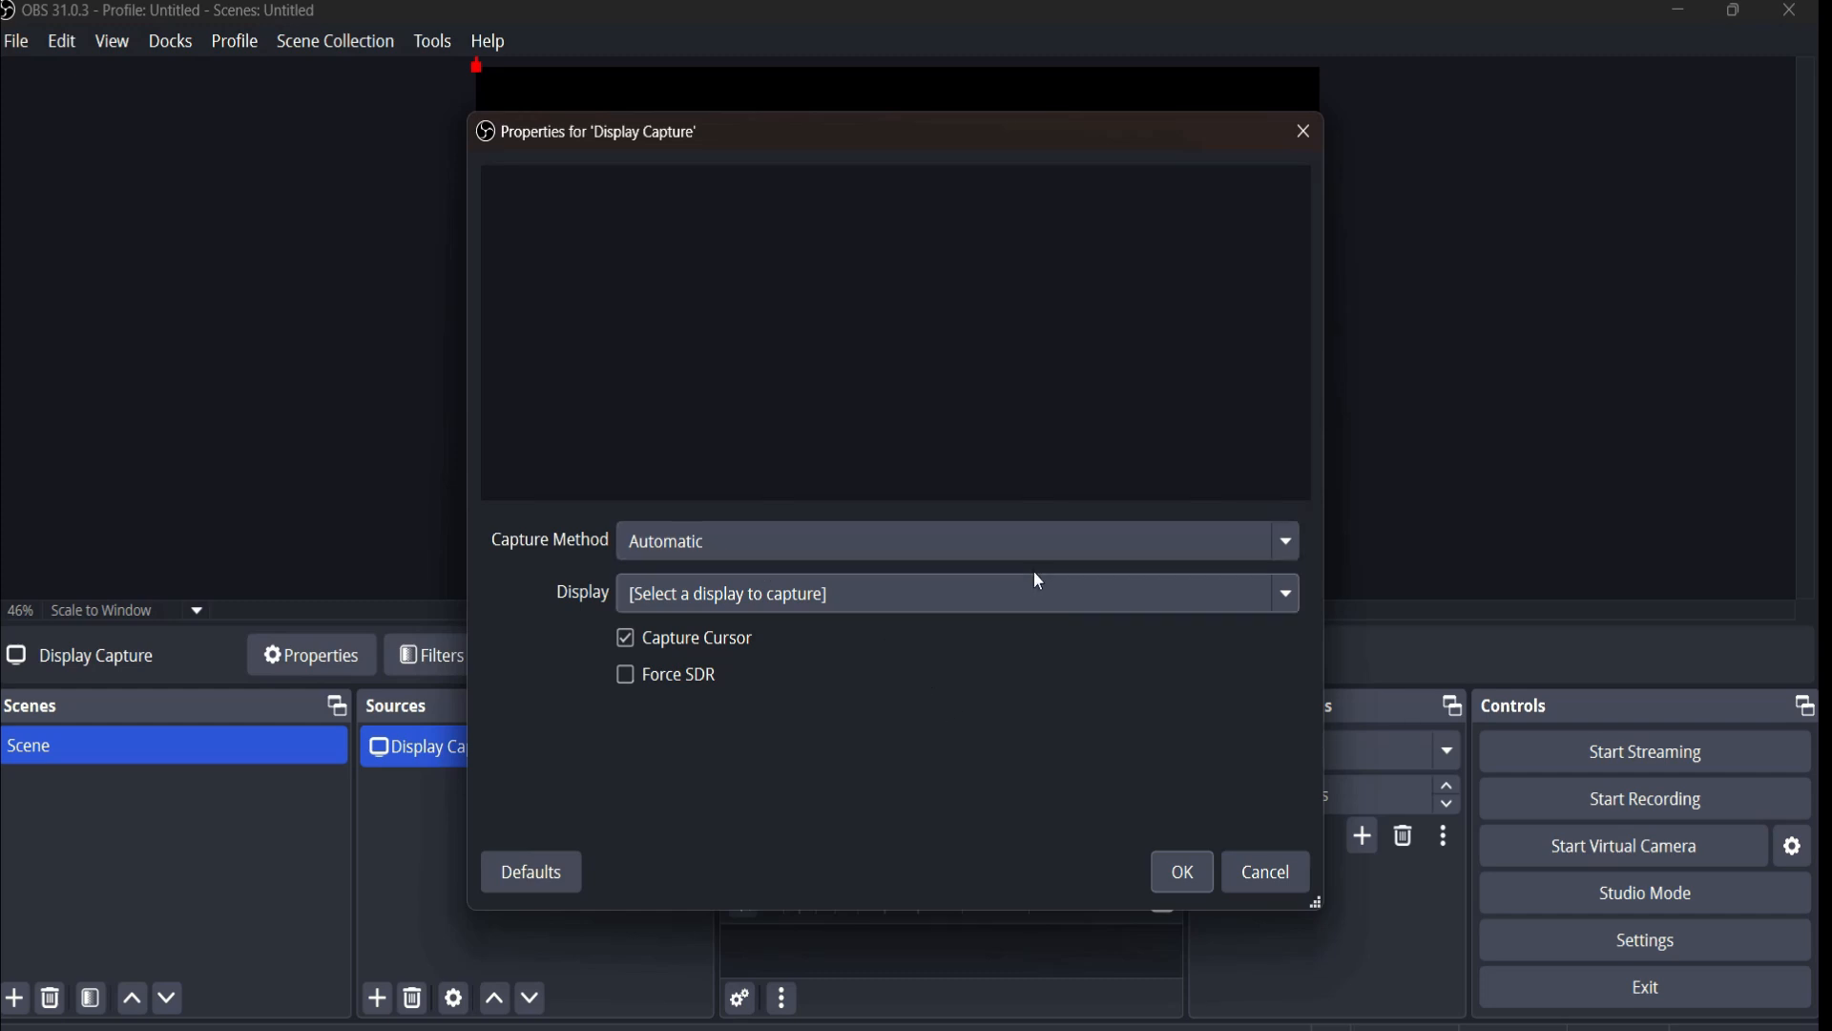
left_click(990, 591)
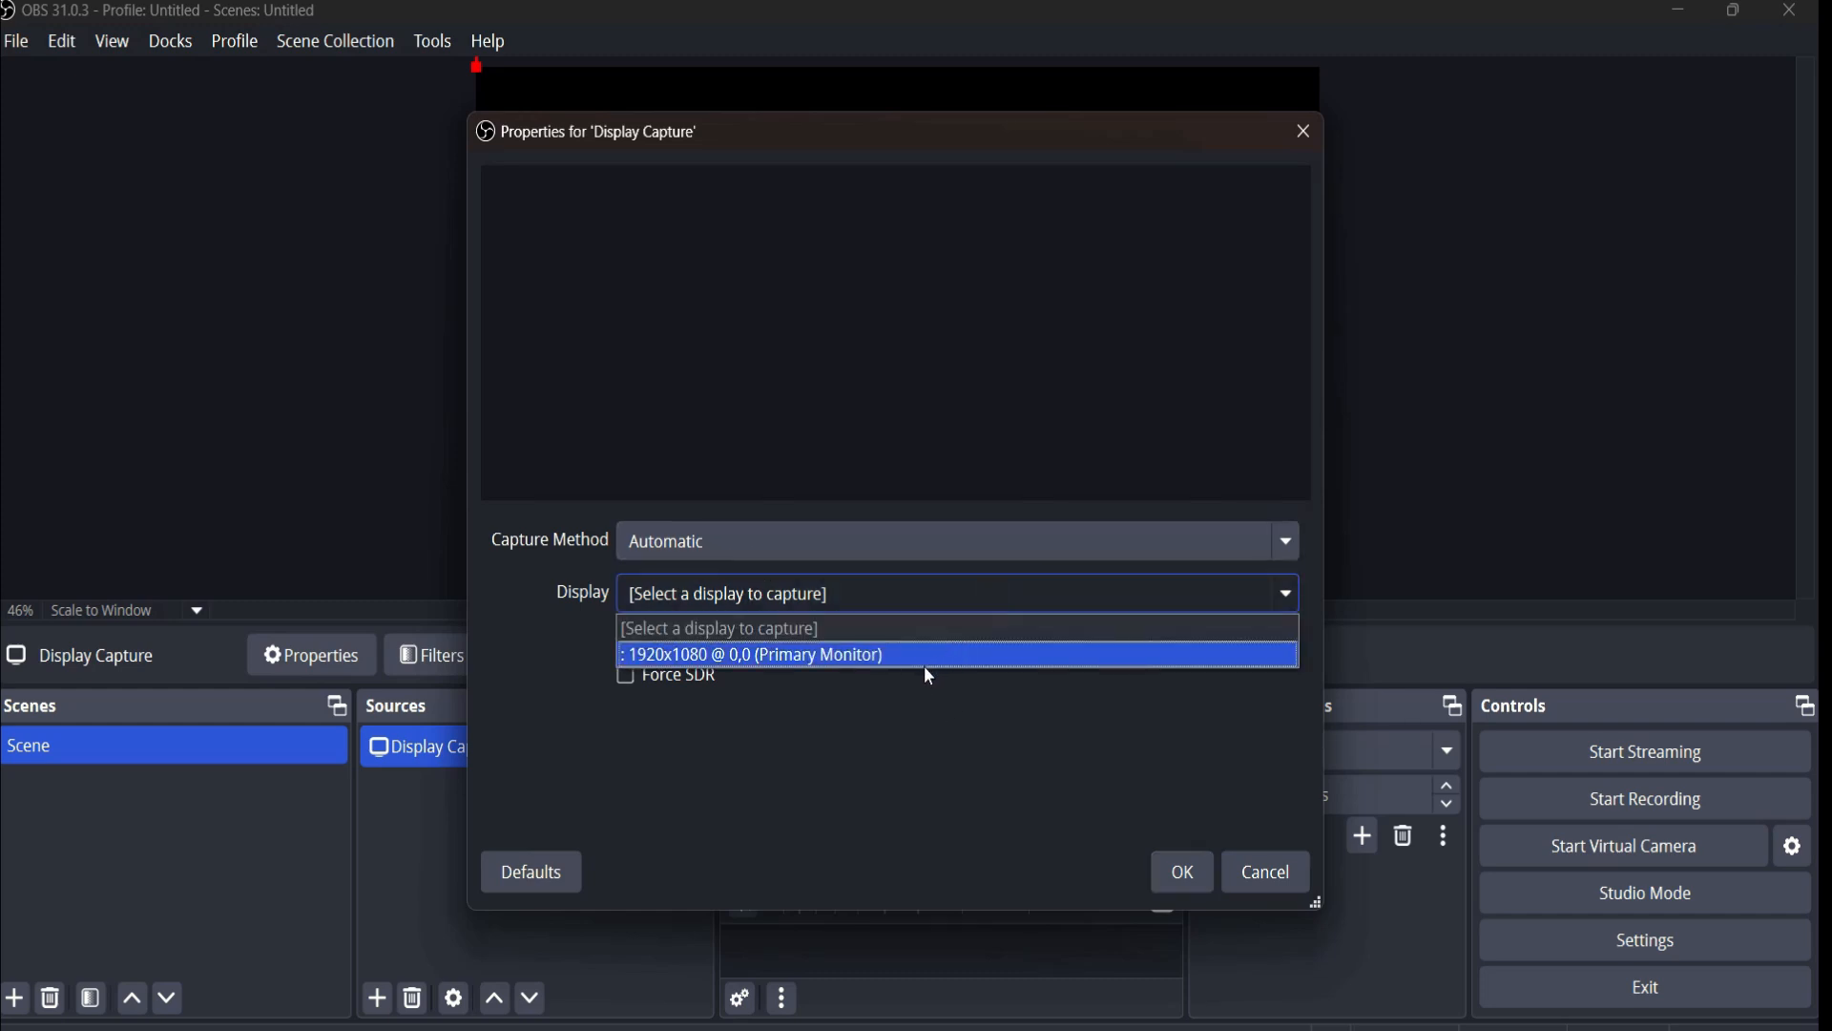
left_click(888, 657)
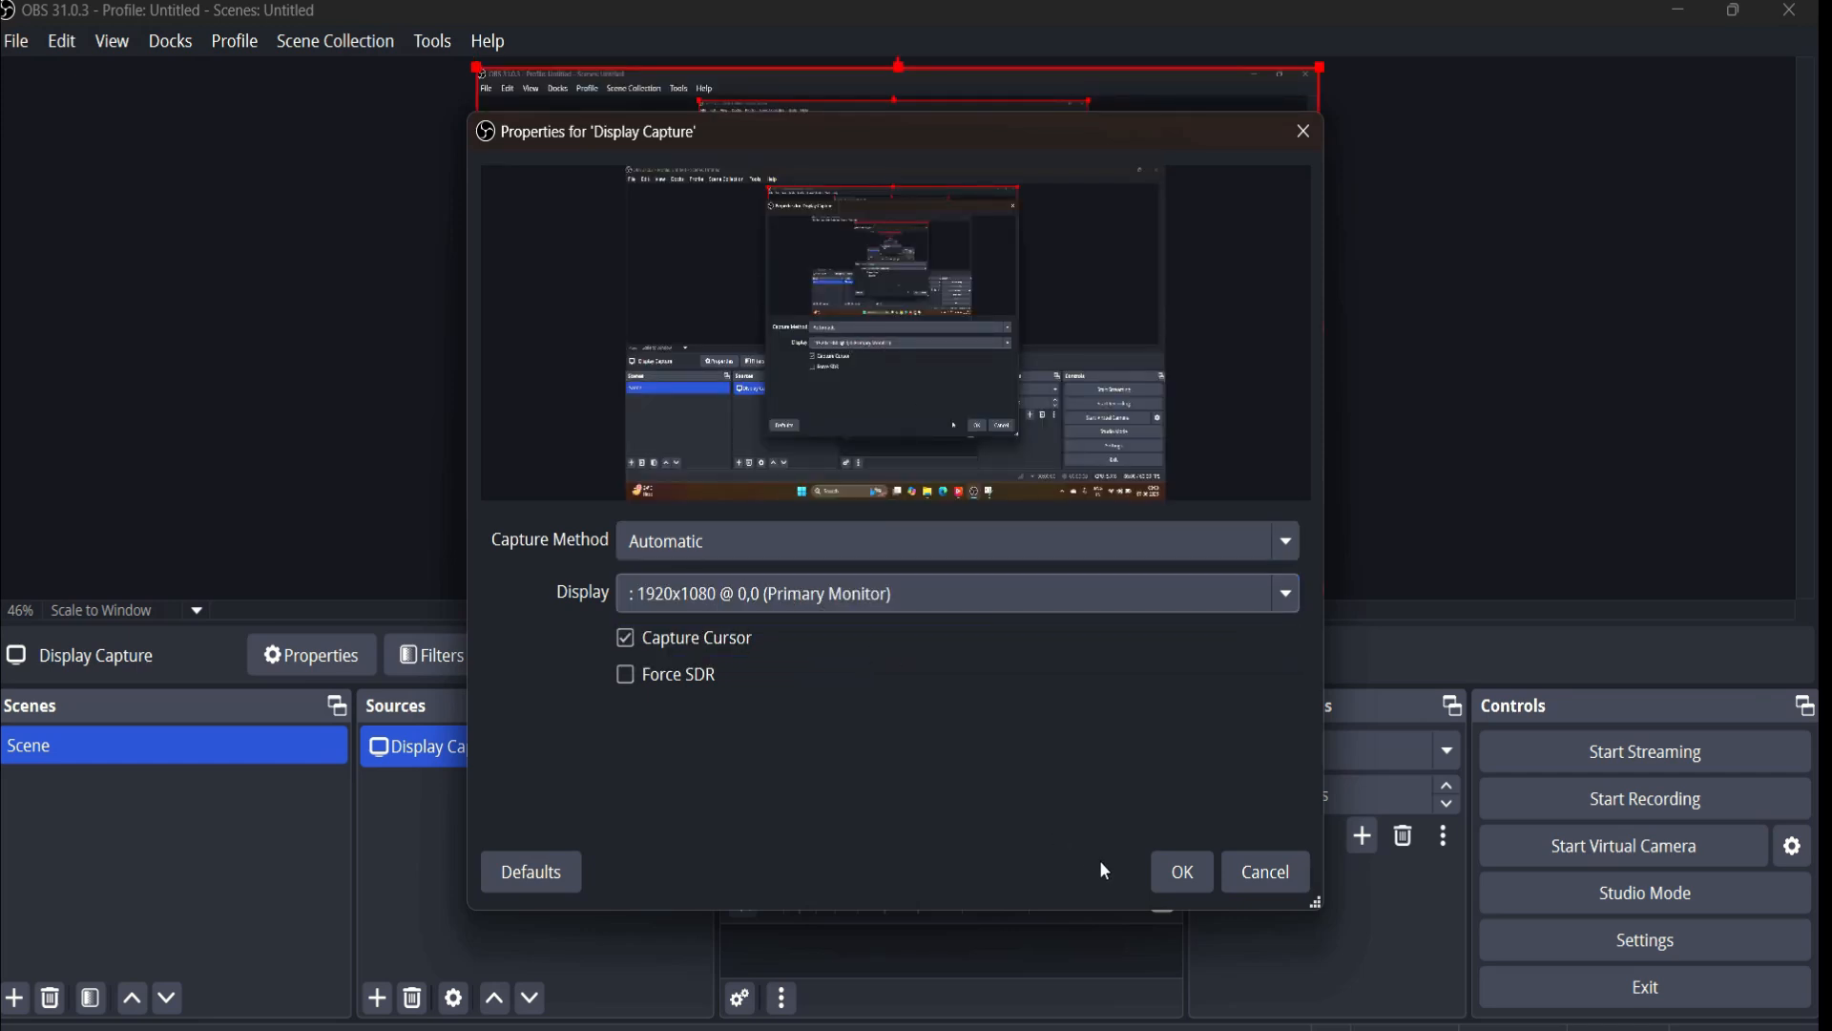
left_click(687, 635)
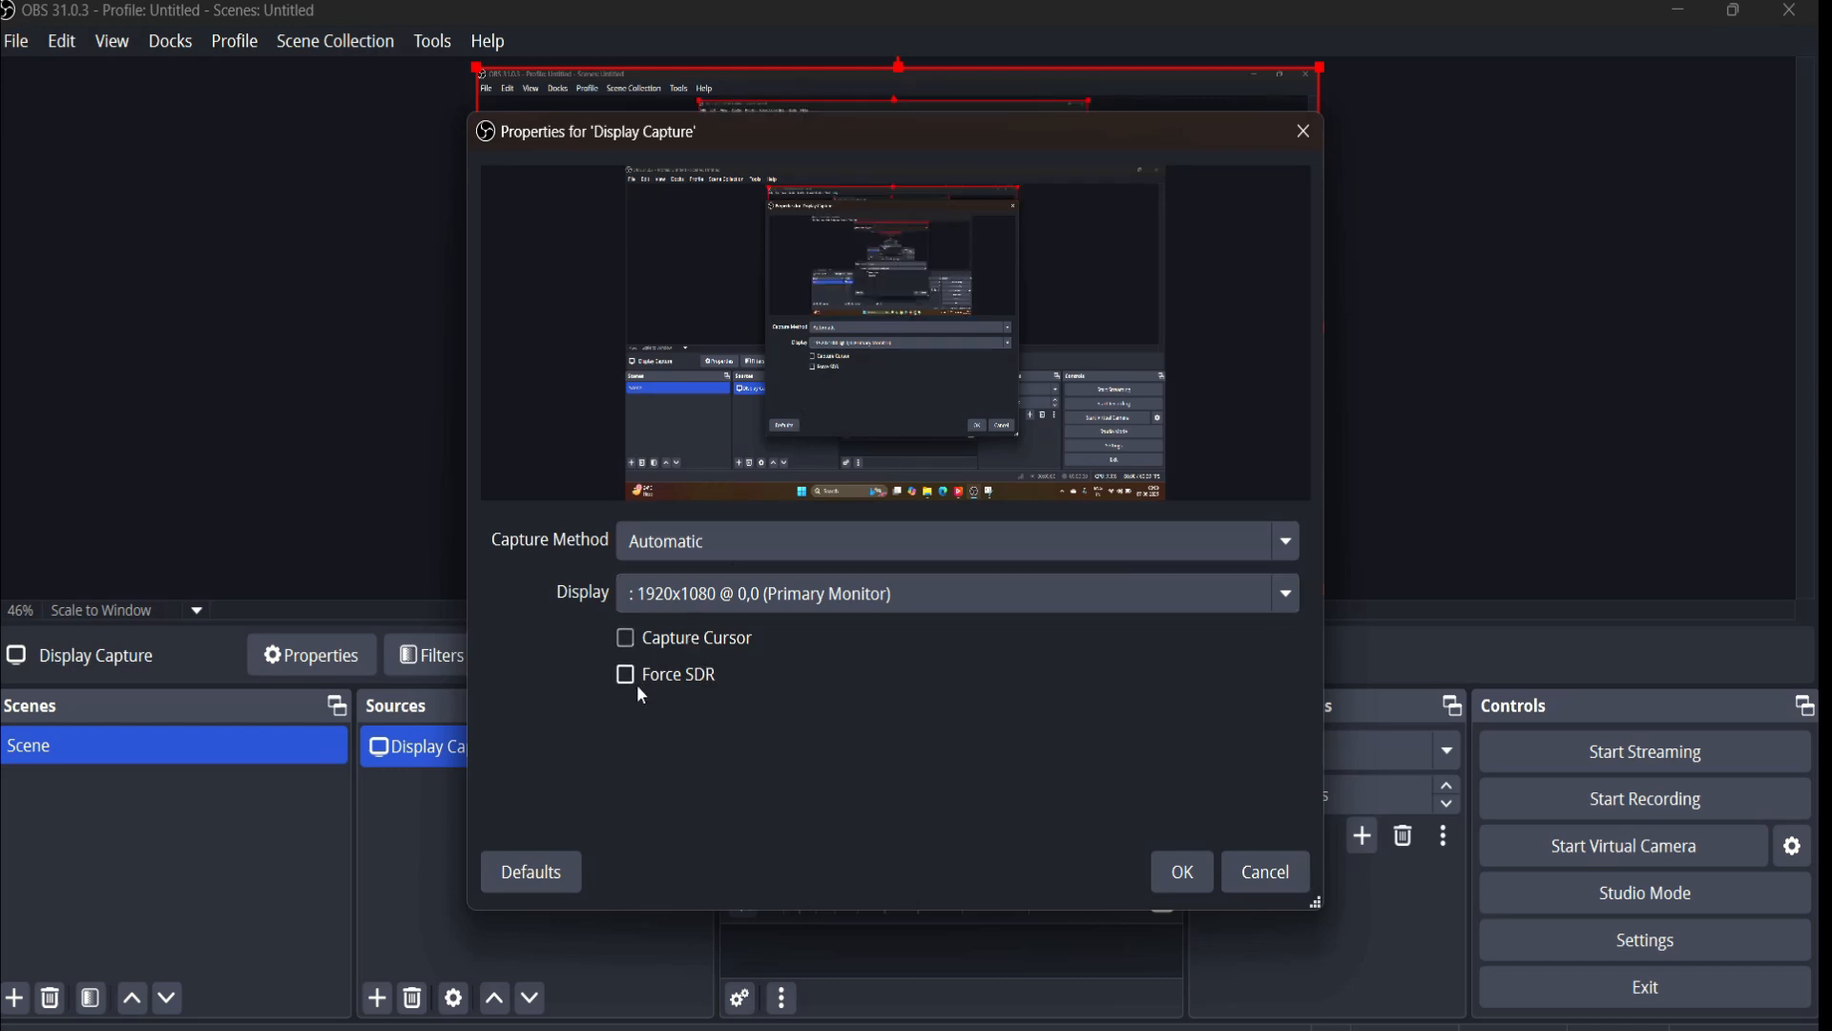
left_click(626, 641)
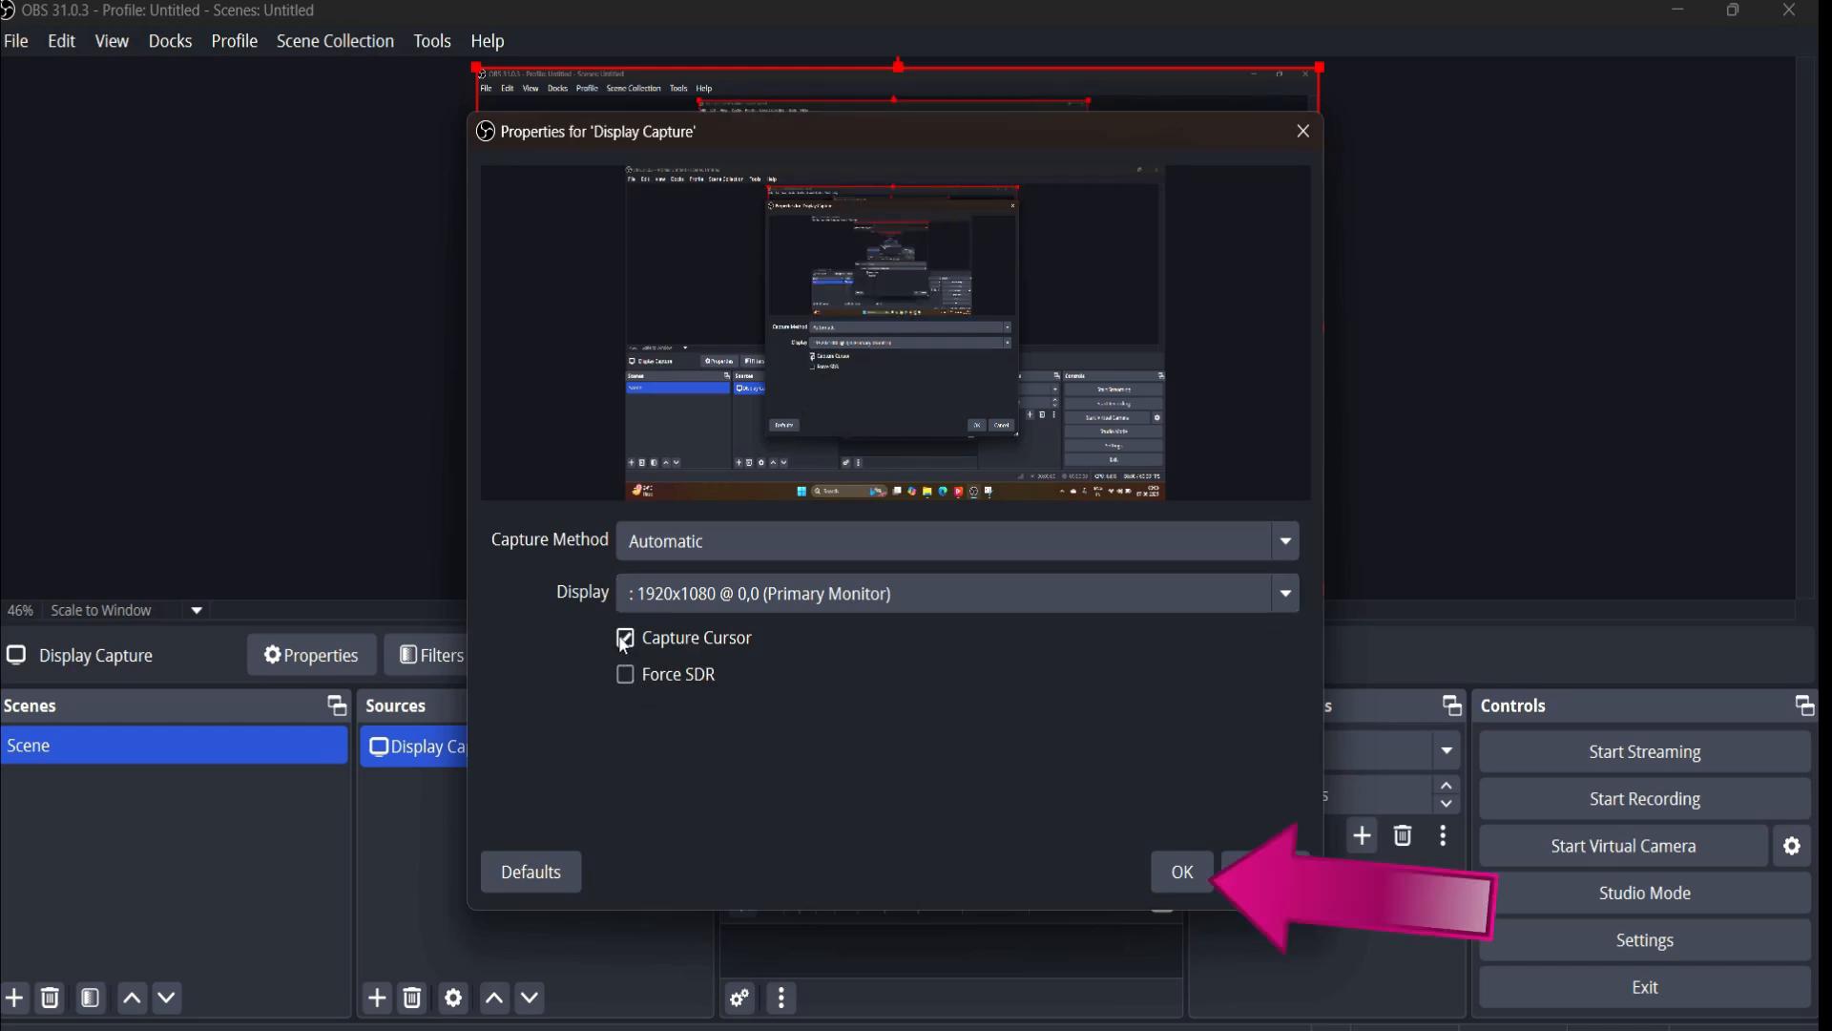
left_click(1169, 878)
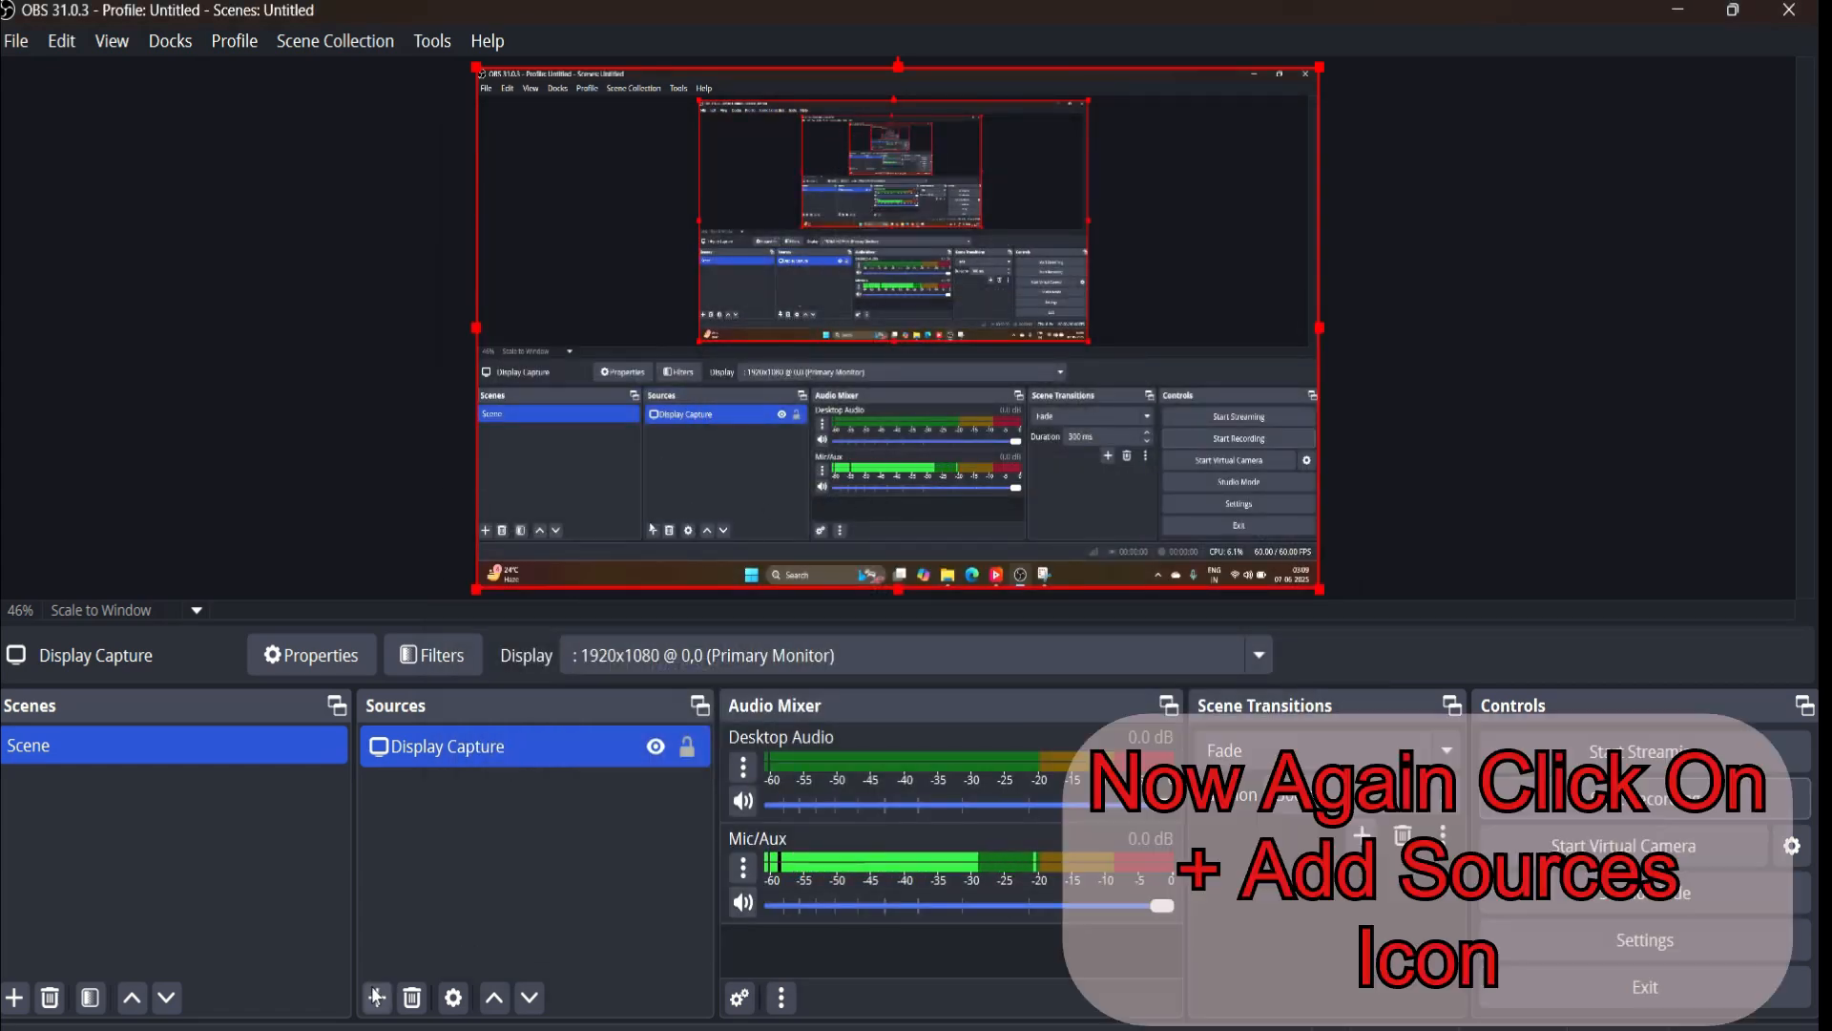
- Add a new Audio Input Capture source that uses the Default microphone device
left_click(378, 998)
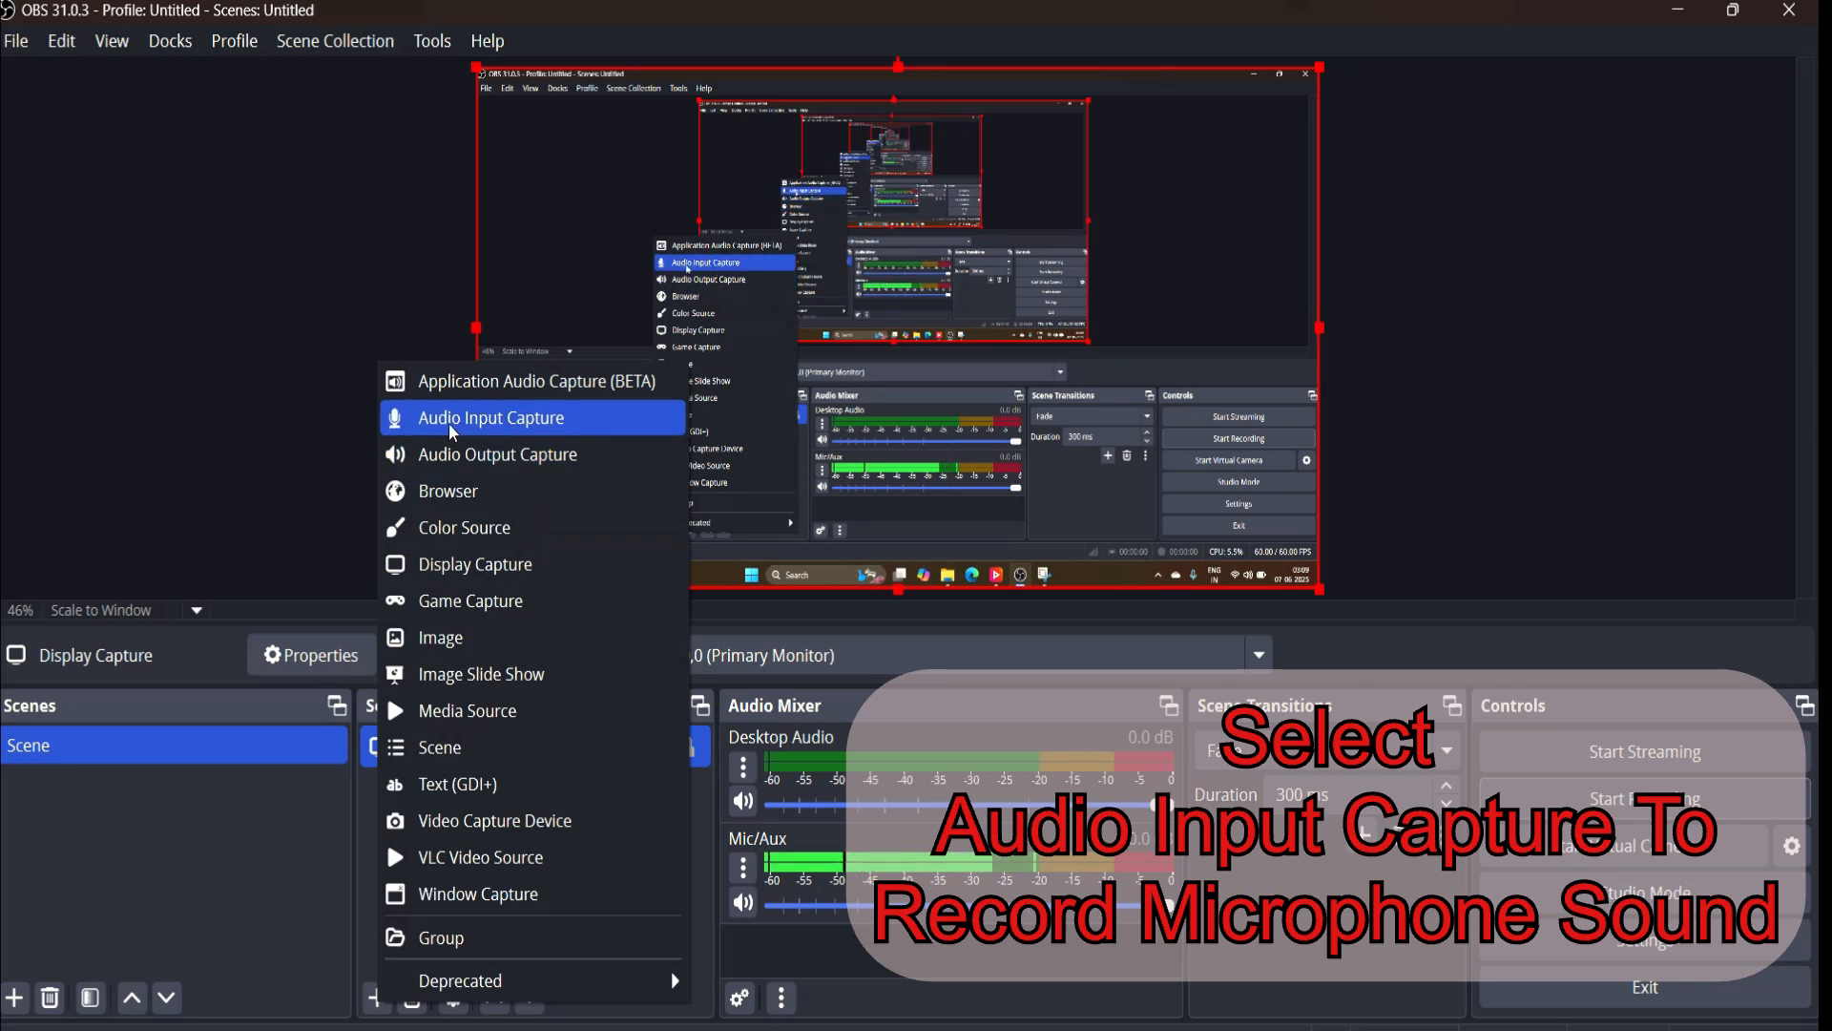
left_click(524, 422)
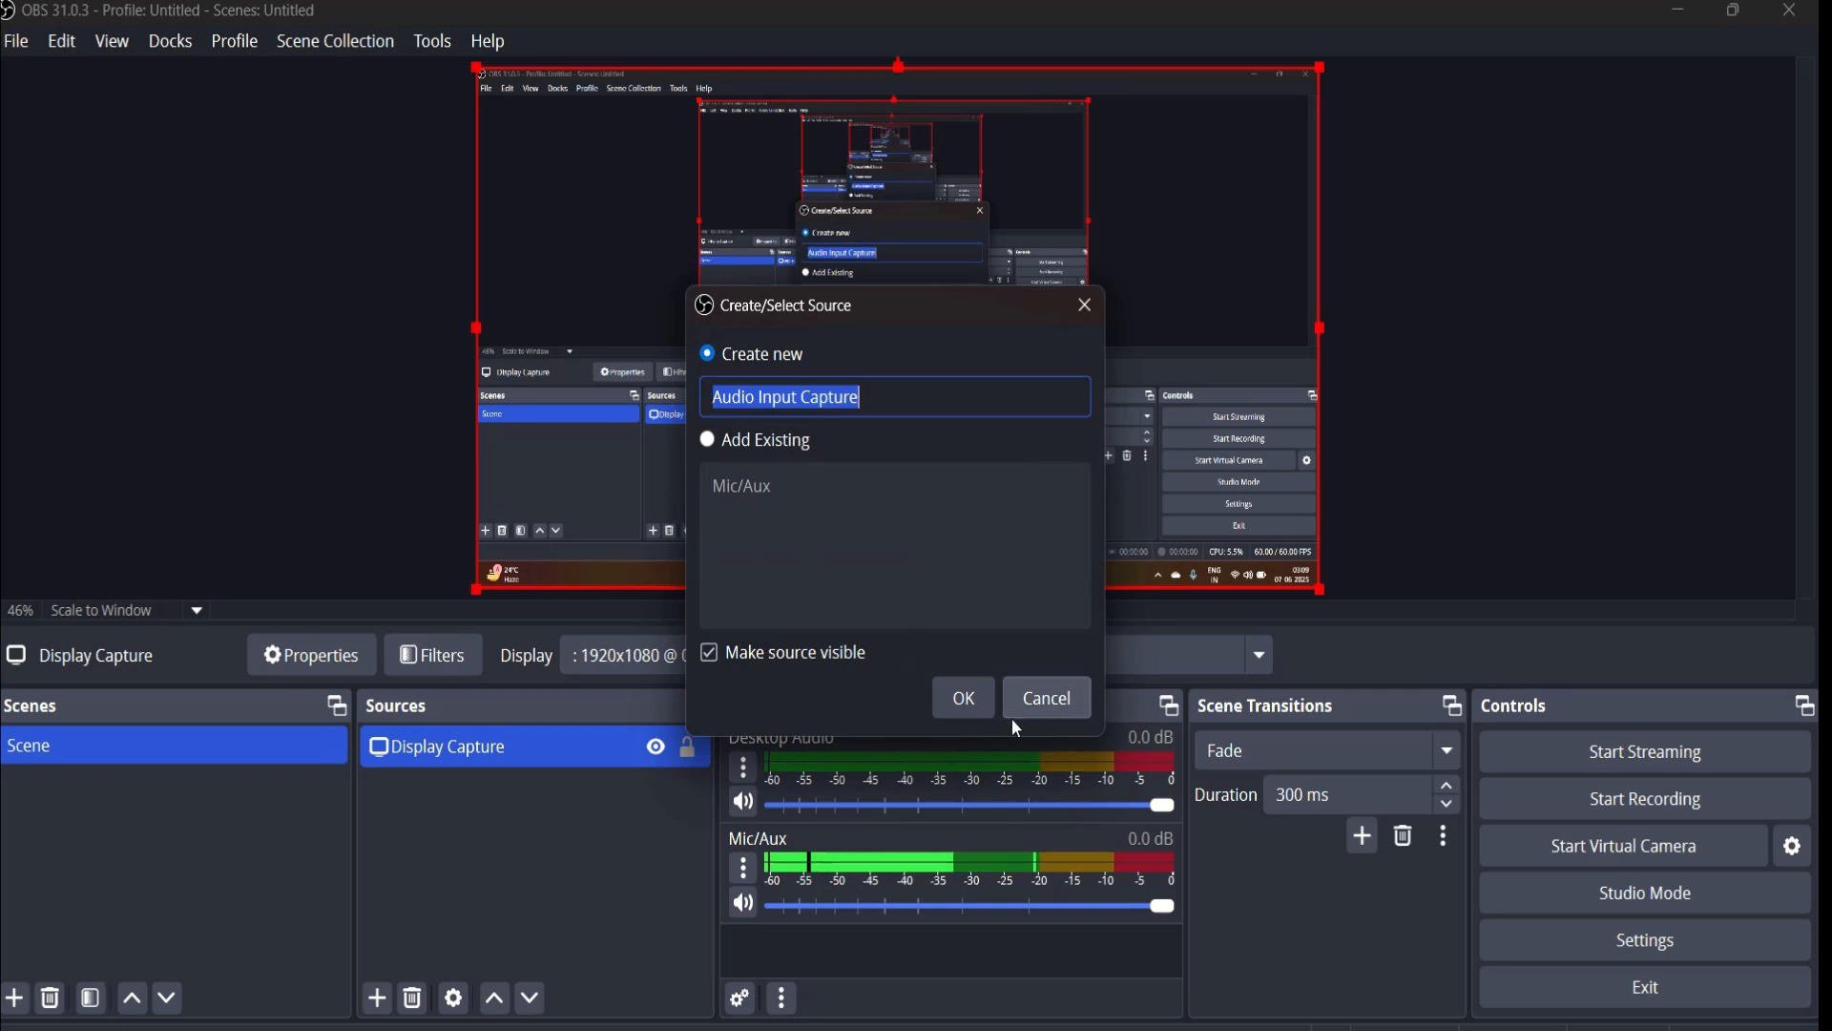
left_click(964, 697)
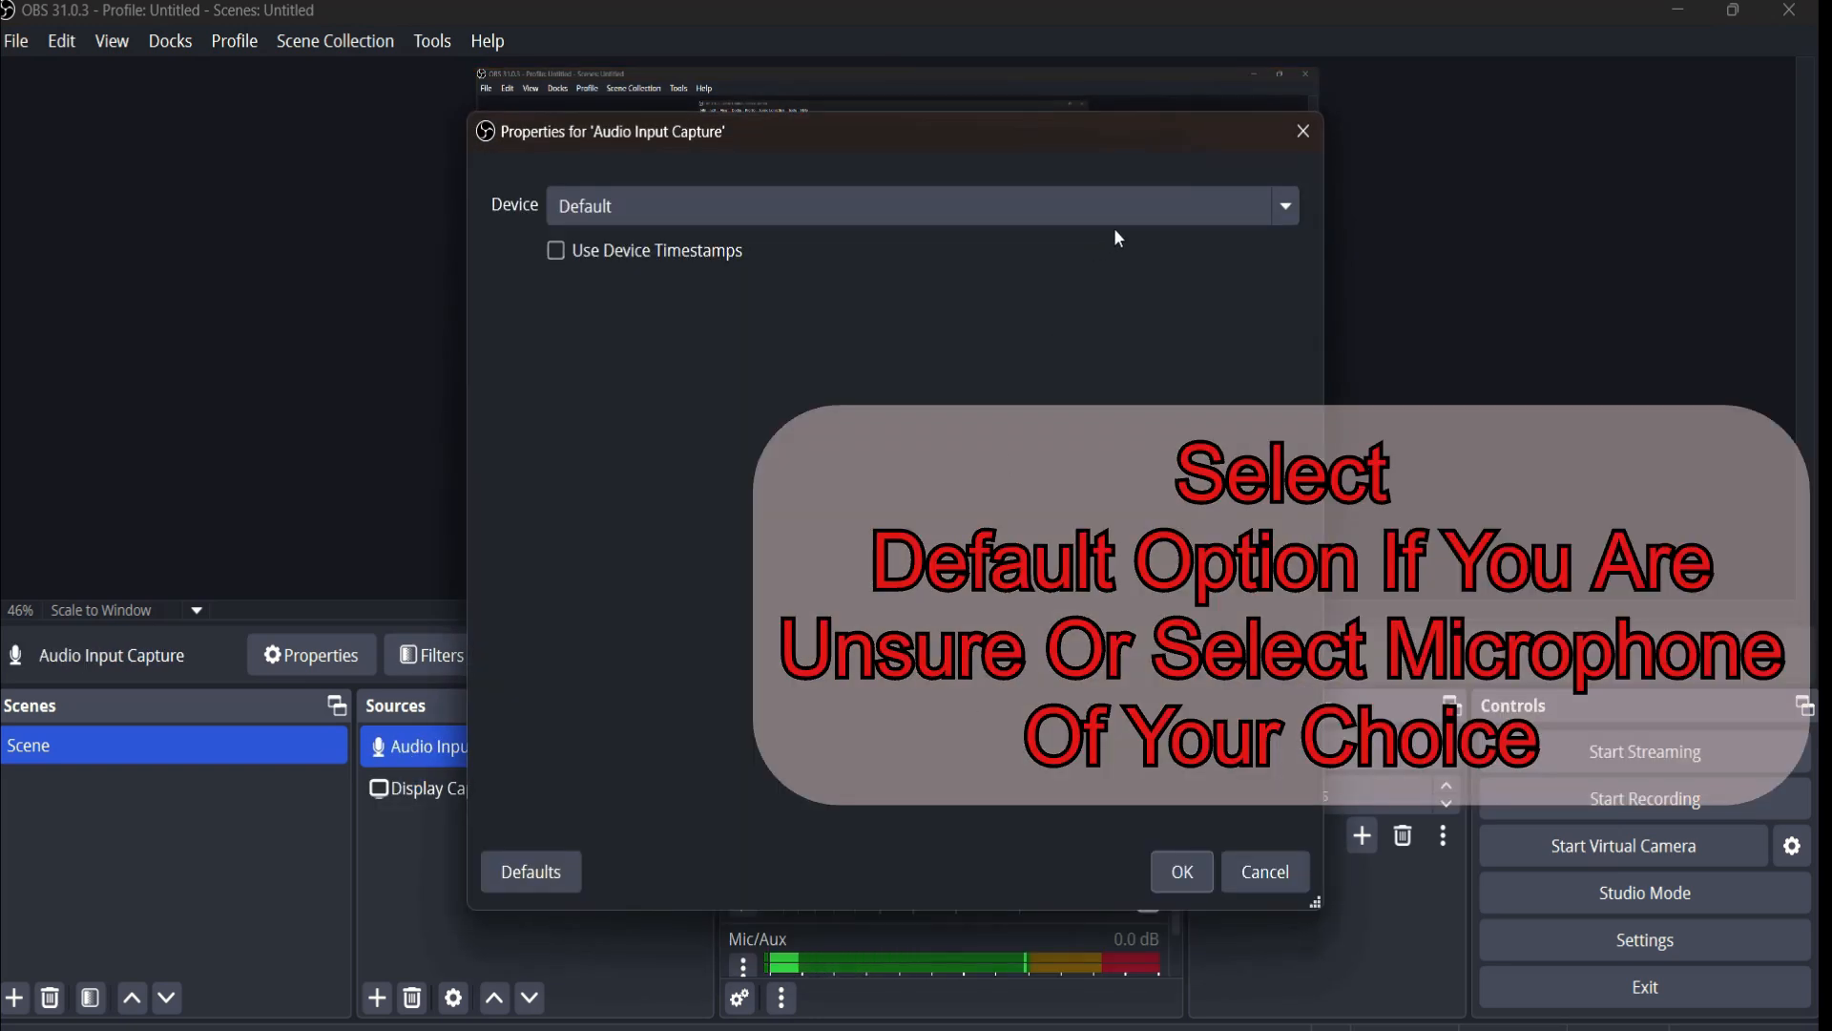
left_click(582, 218)
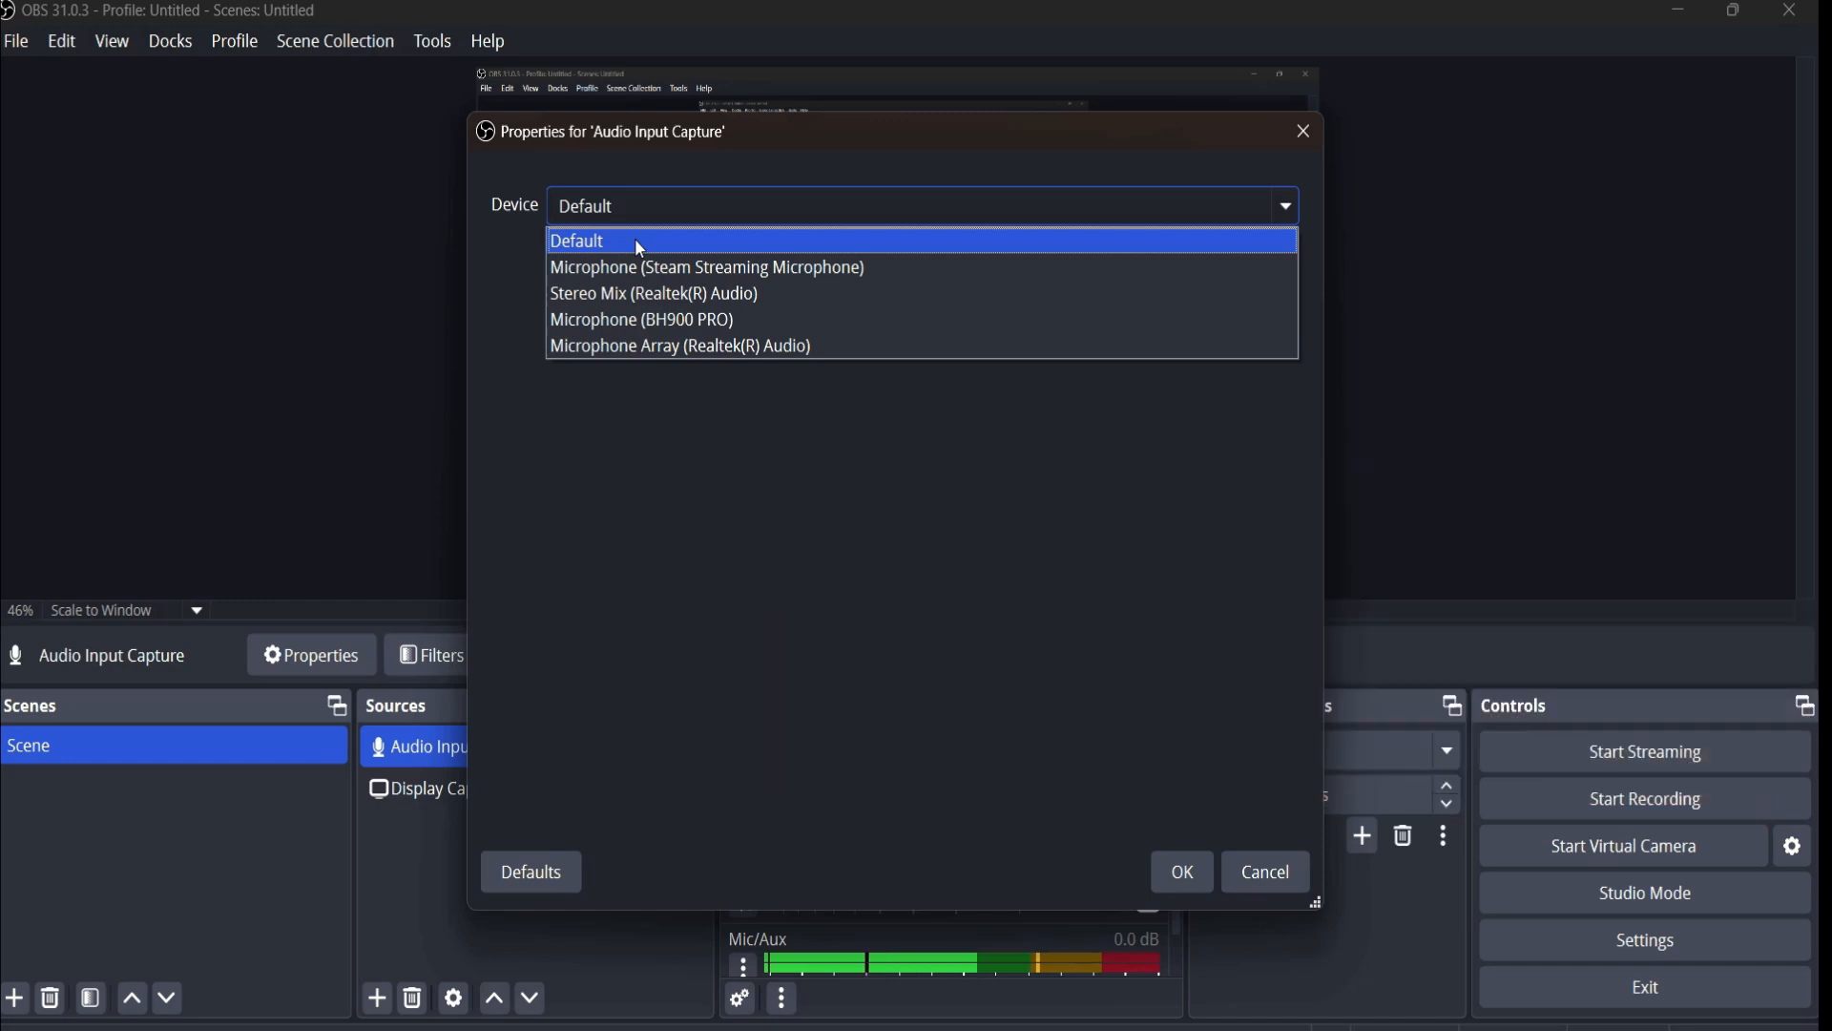
left_click(634, 238)
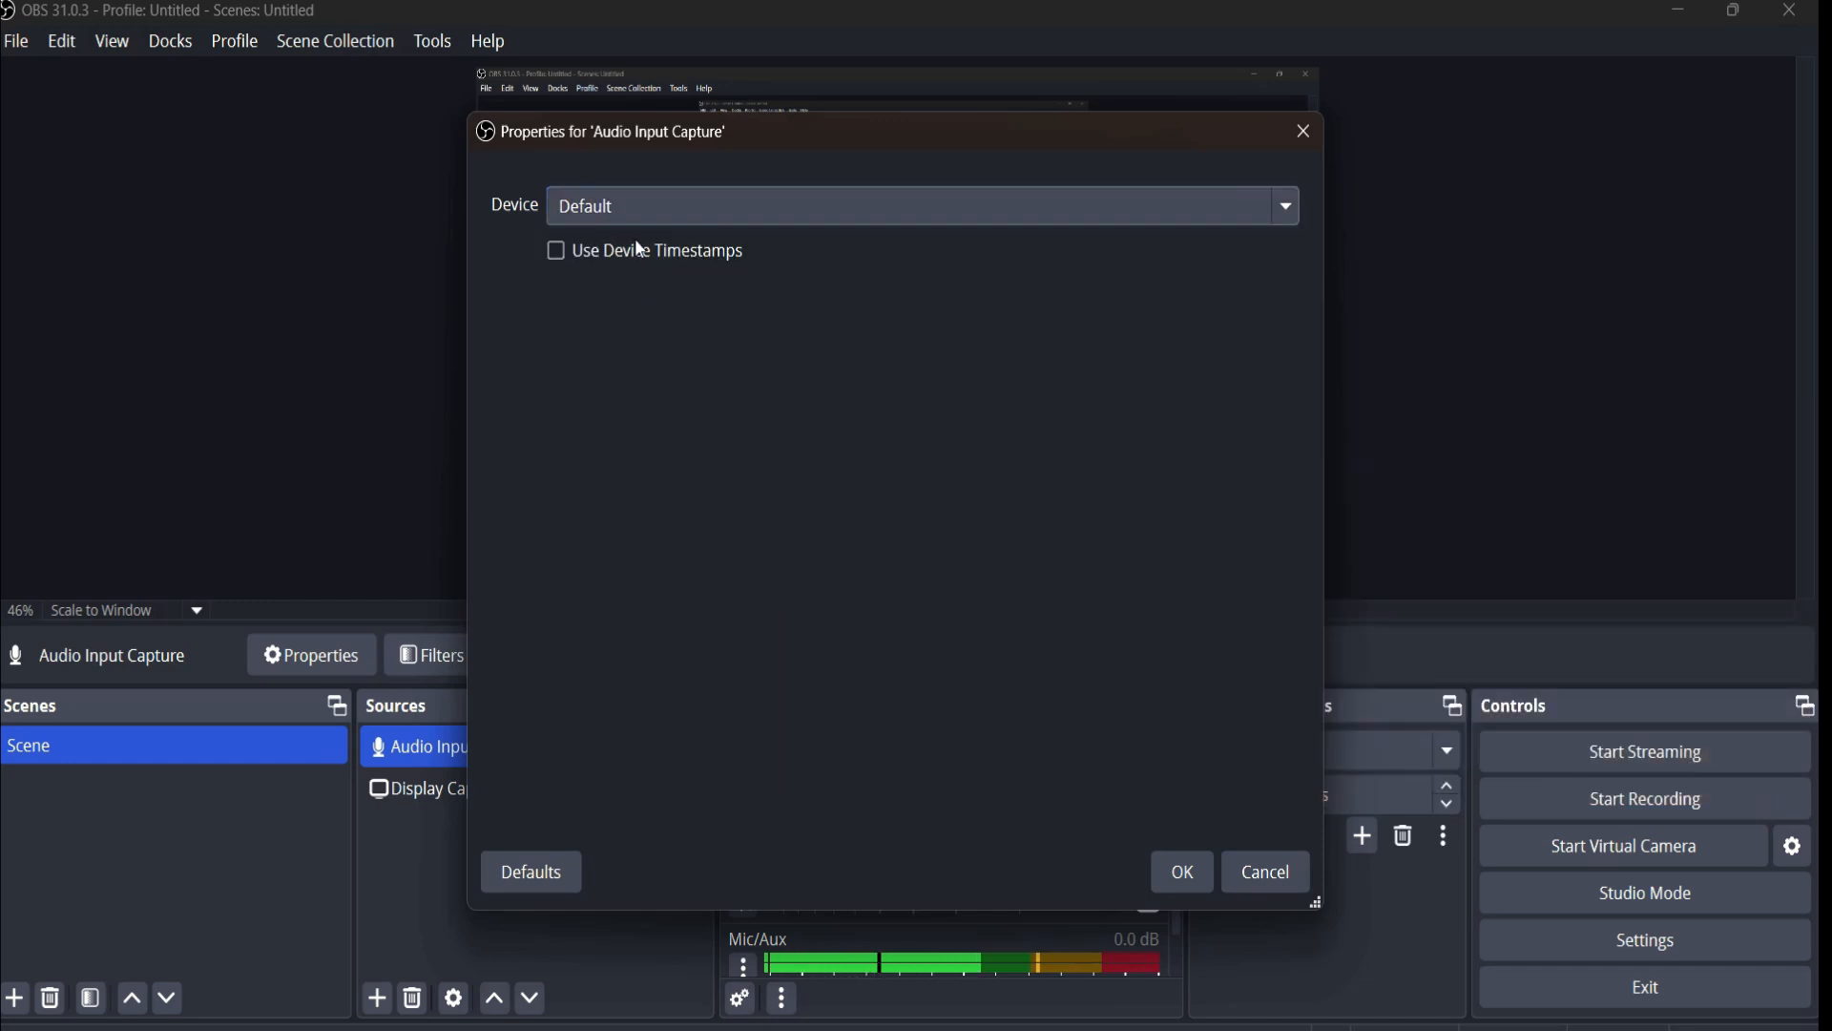
left_click(1180, 872)
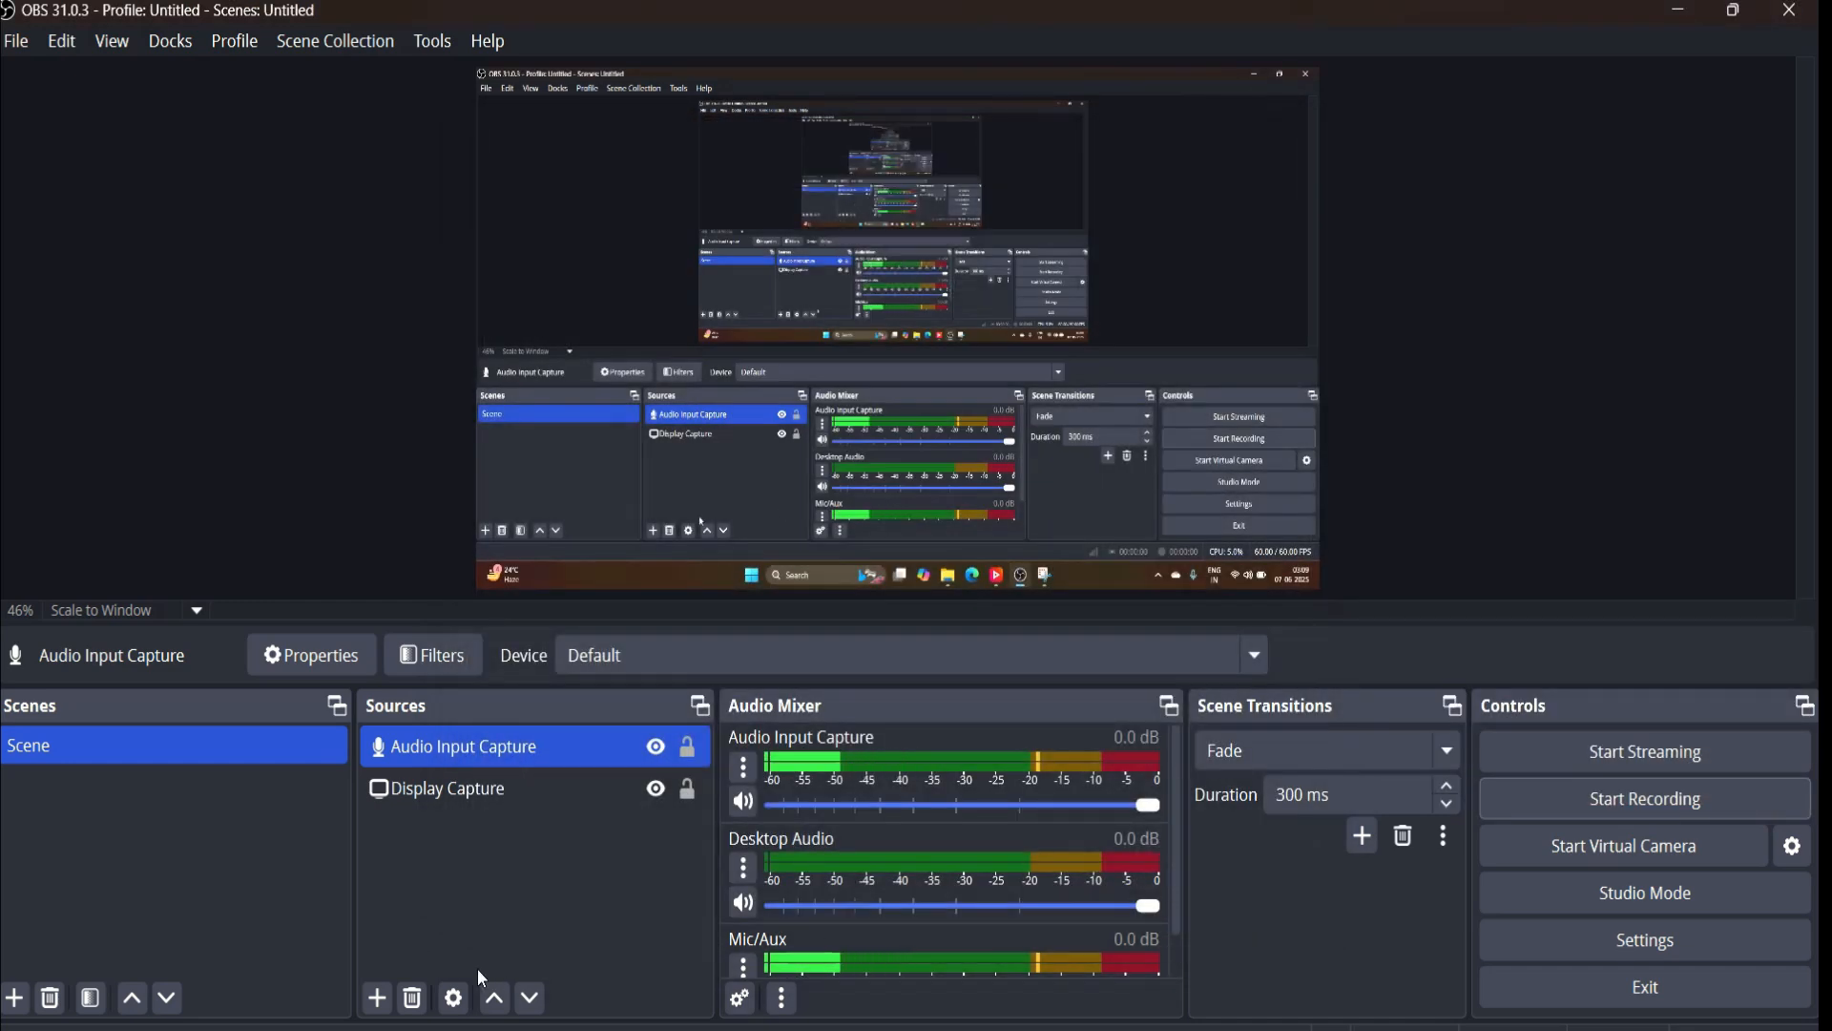
- Add a new Audio Output Capture source that uses the Default device for system sound
left_click(377, 998)
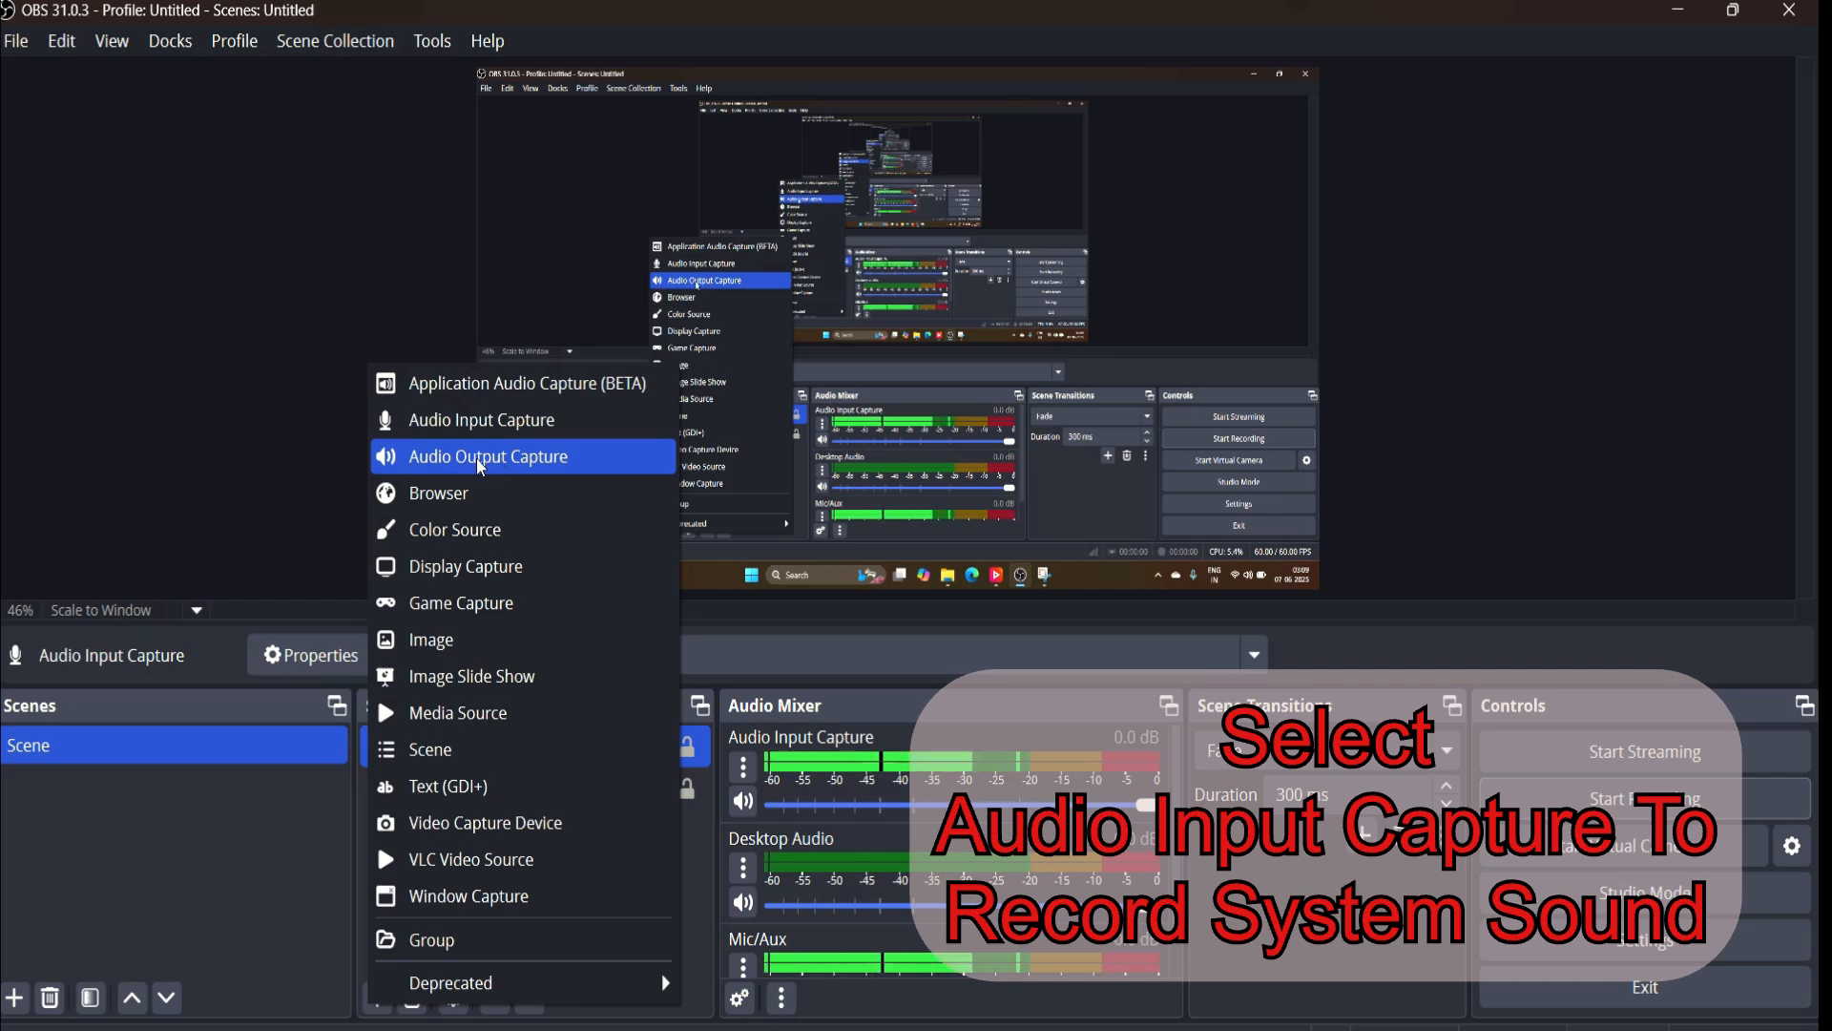
left_click(497, 458)
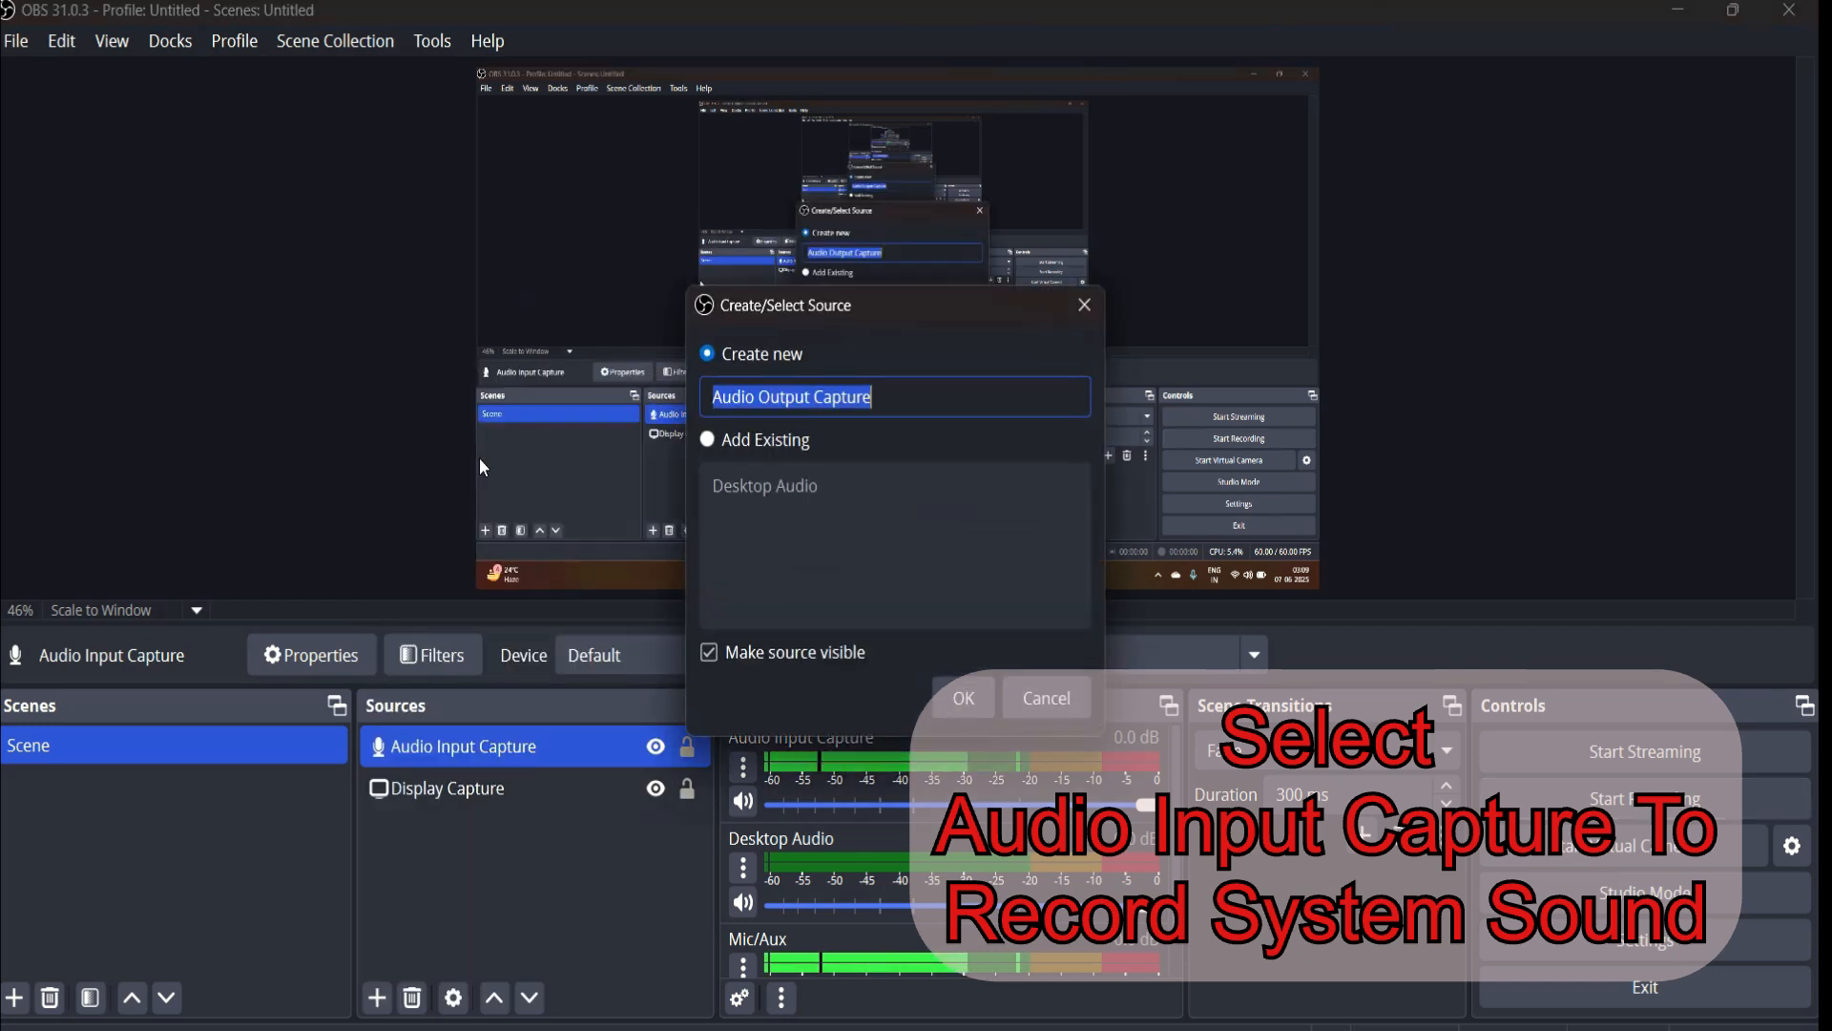
left_click(970, 706)
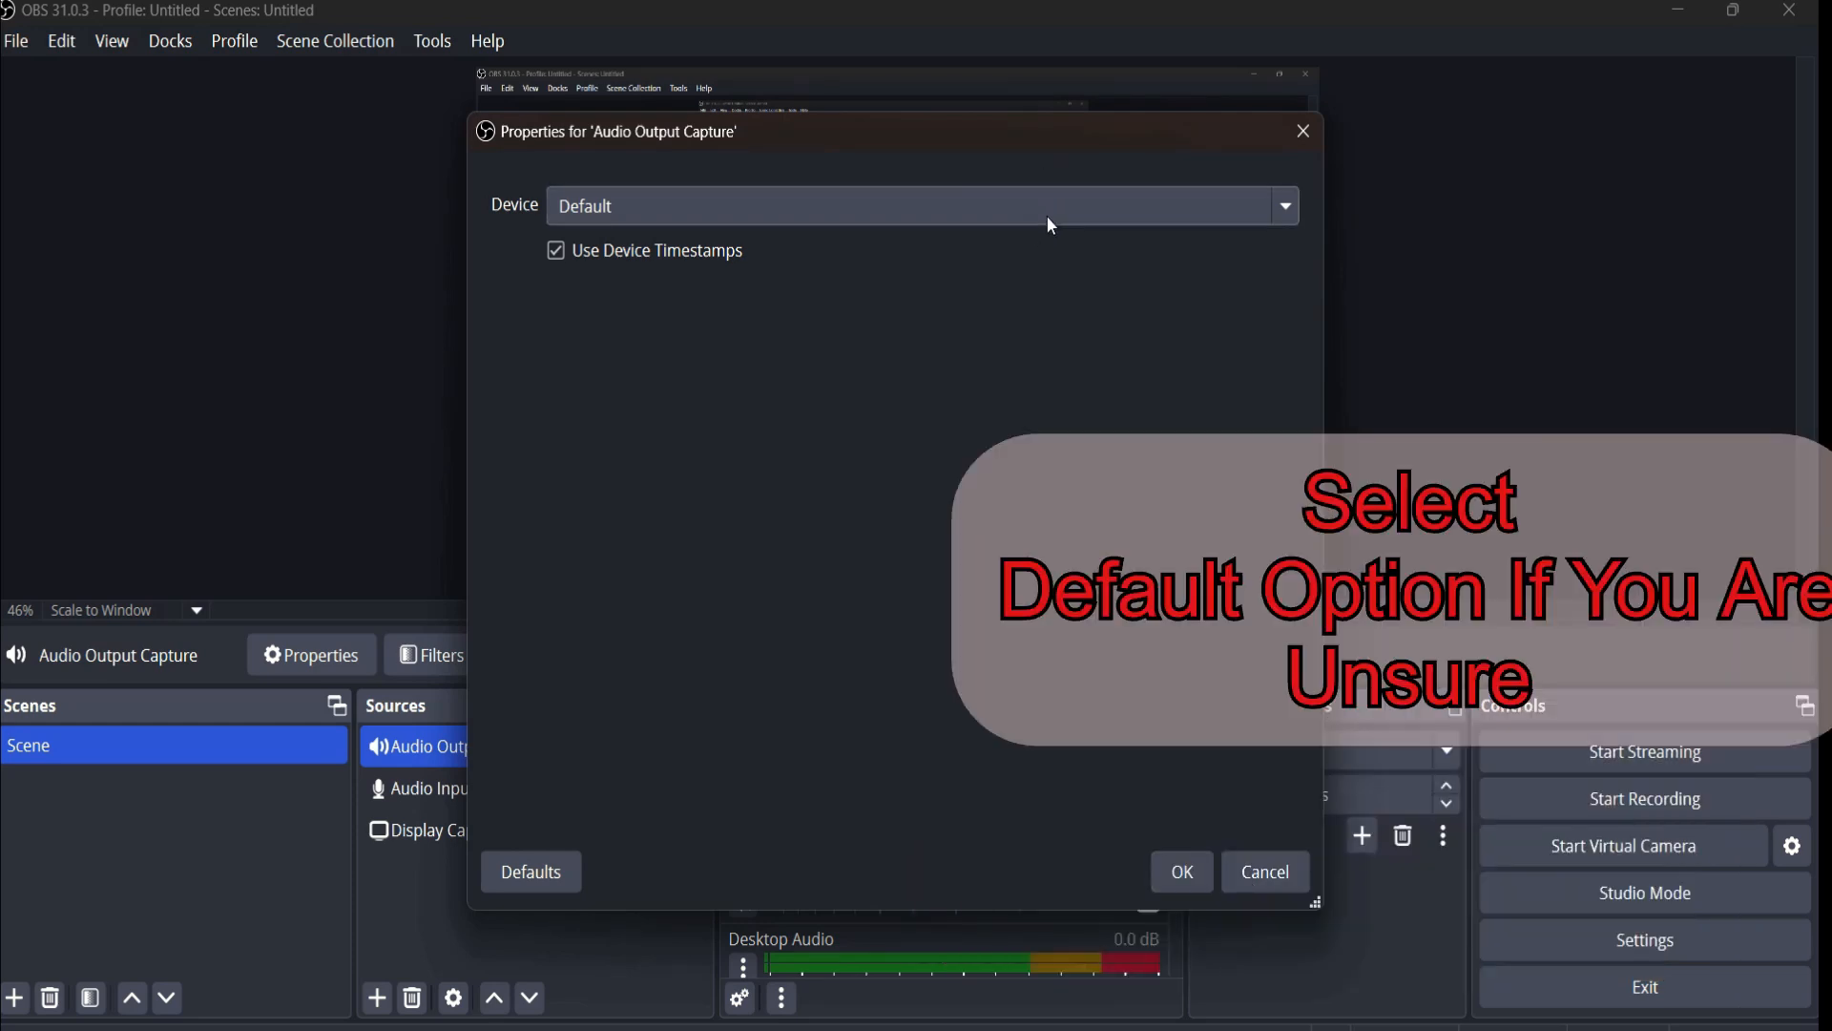
left_click(1046, 215)
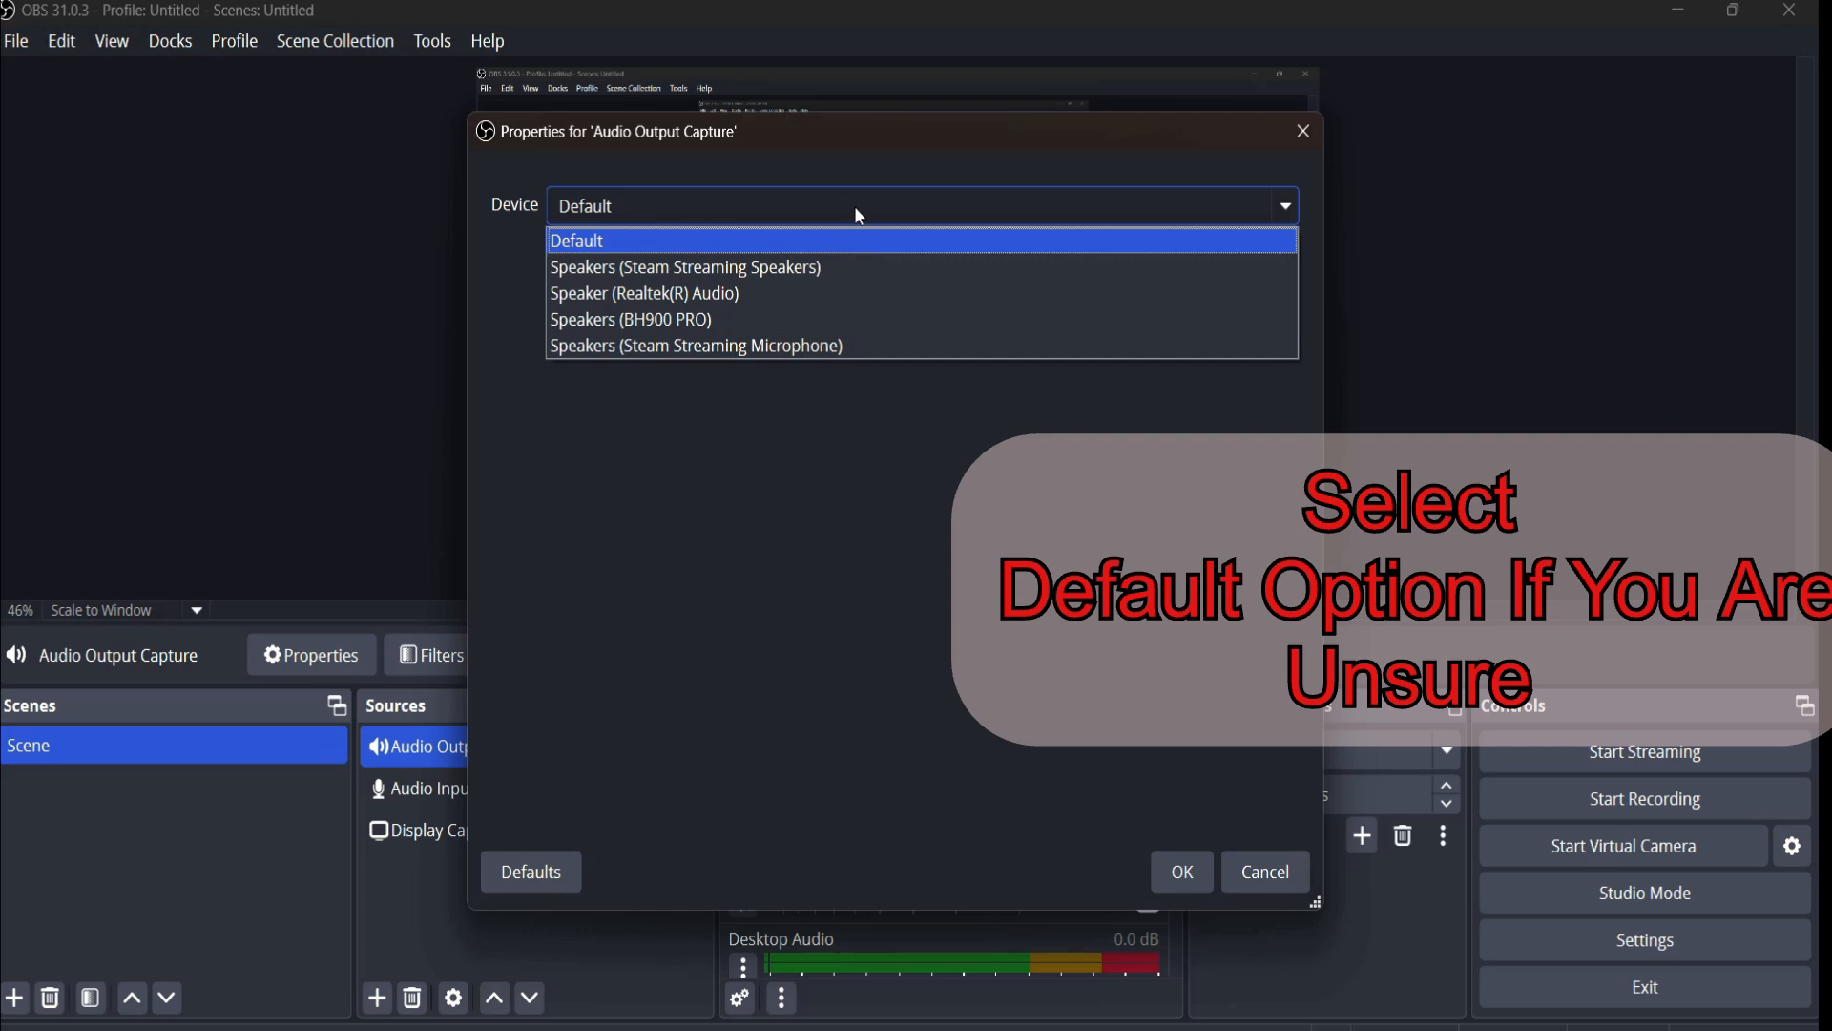
left_click(850, 242)
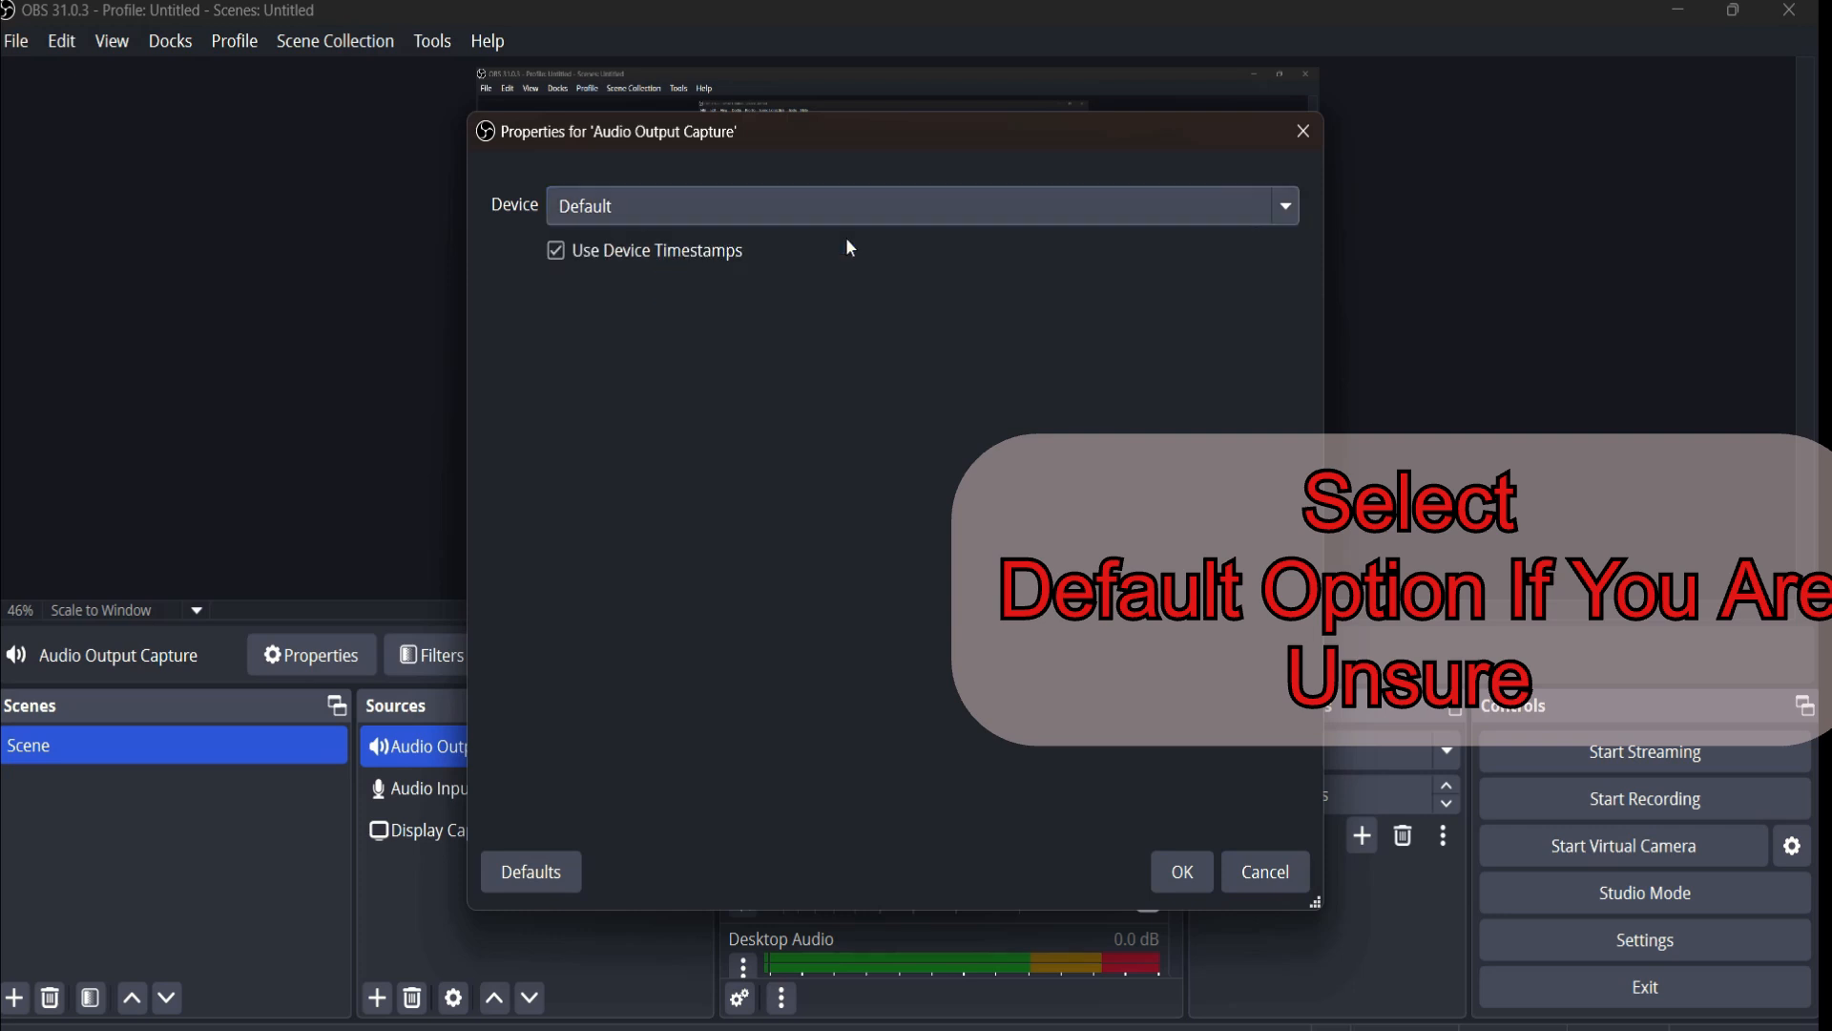
left_click(1180, 868)
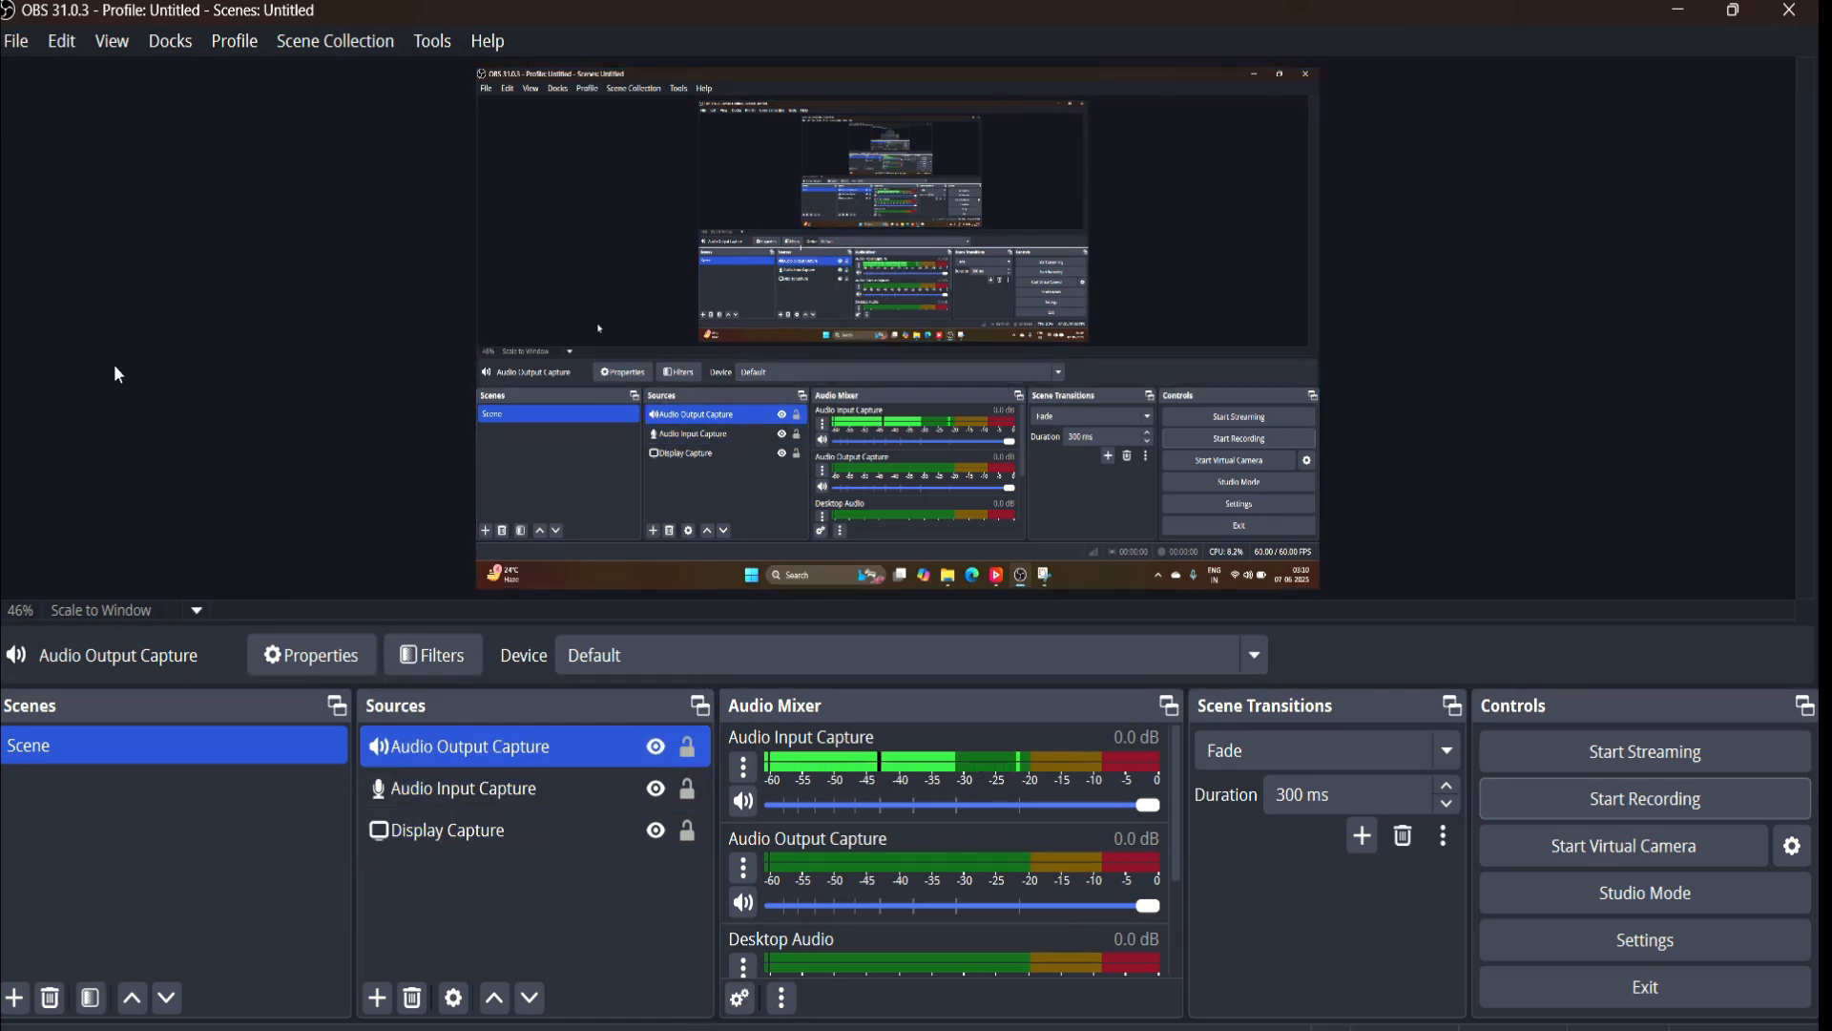
- Open the Output settings and look at the recording folder selection without changing the path
left_click(17, 43)
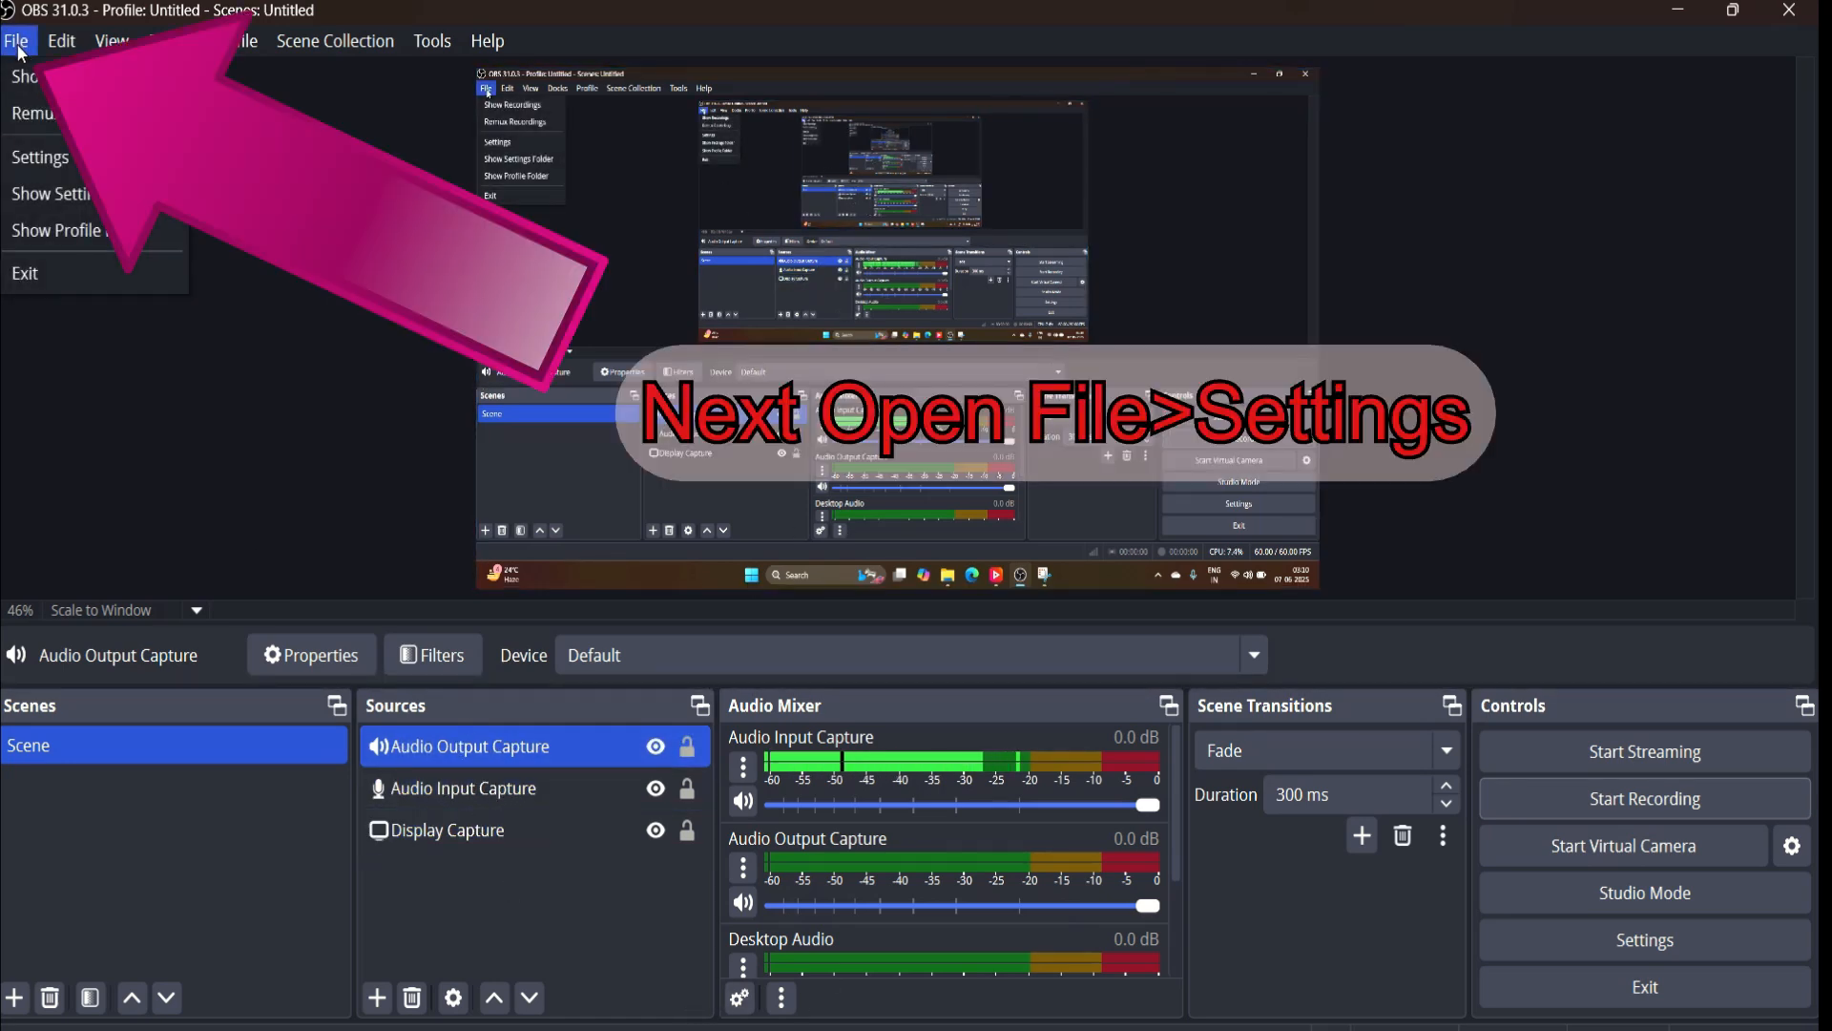
left_click(77, 159)
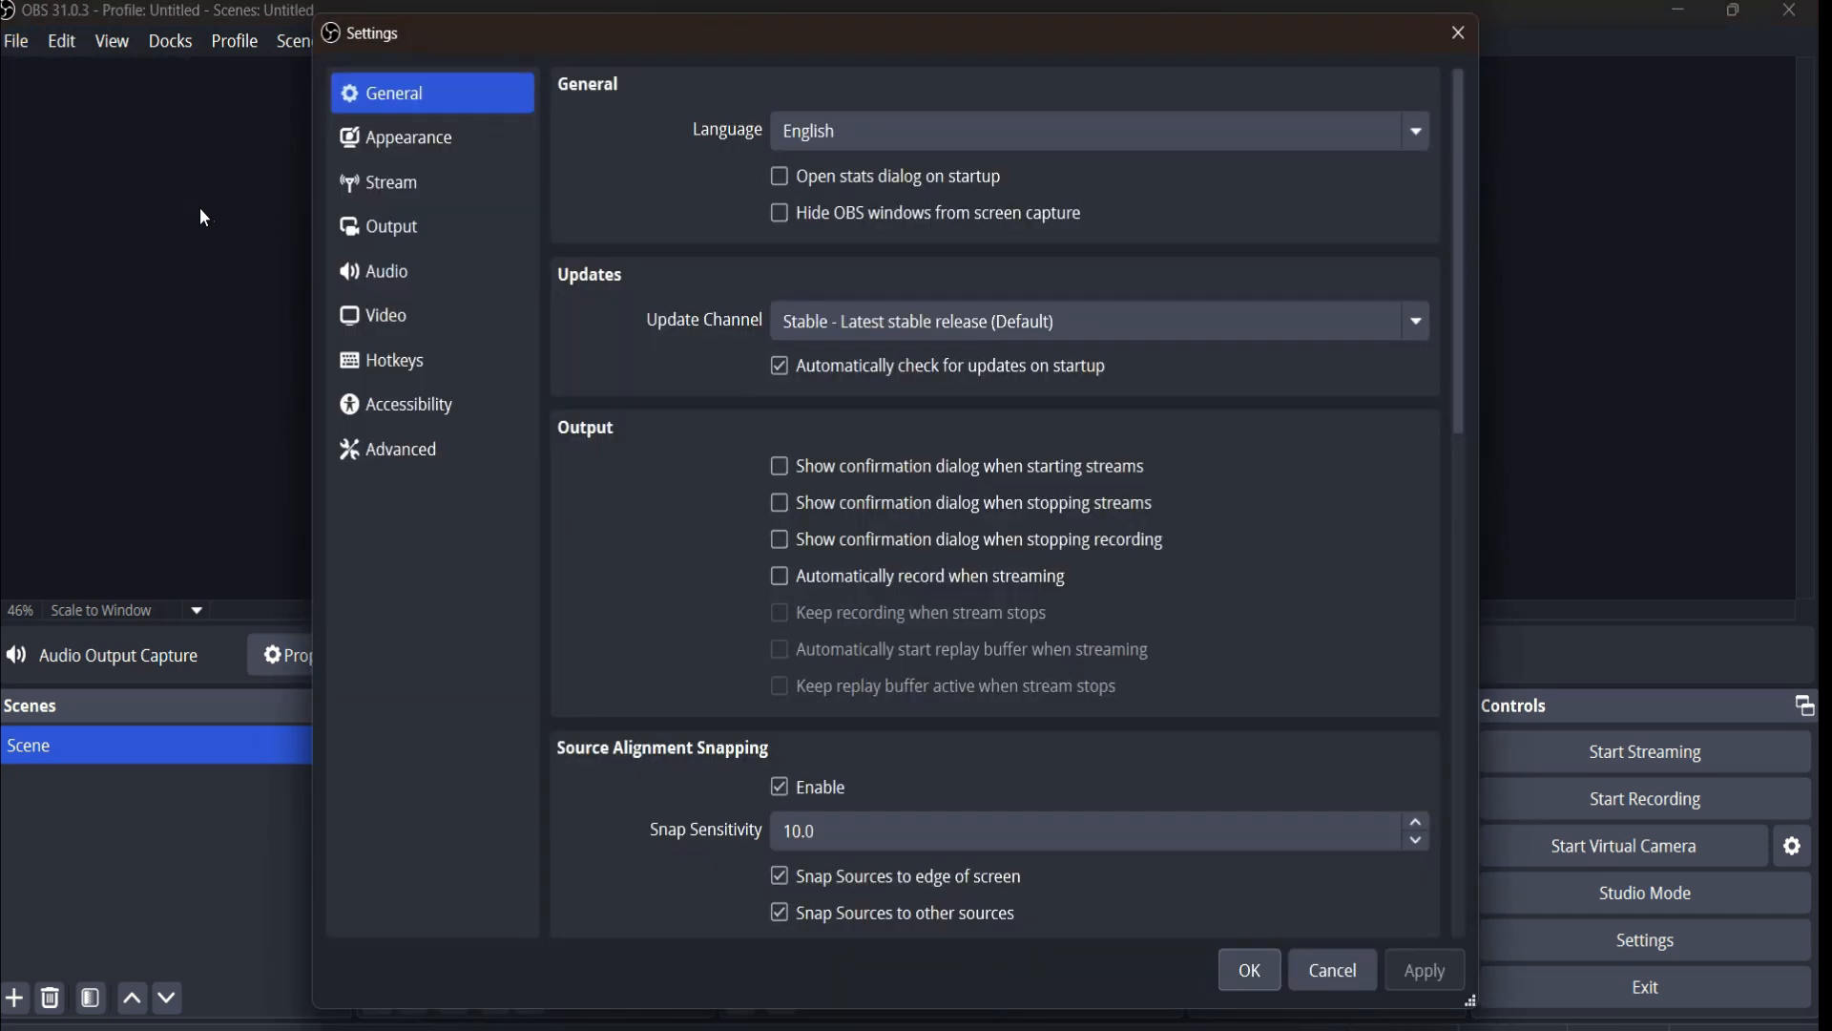
left_click(440, 220)
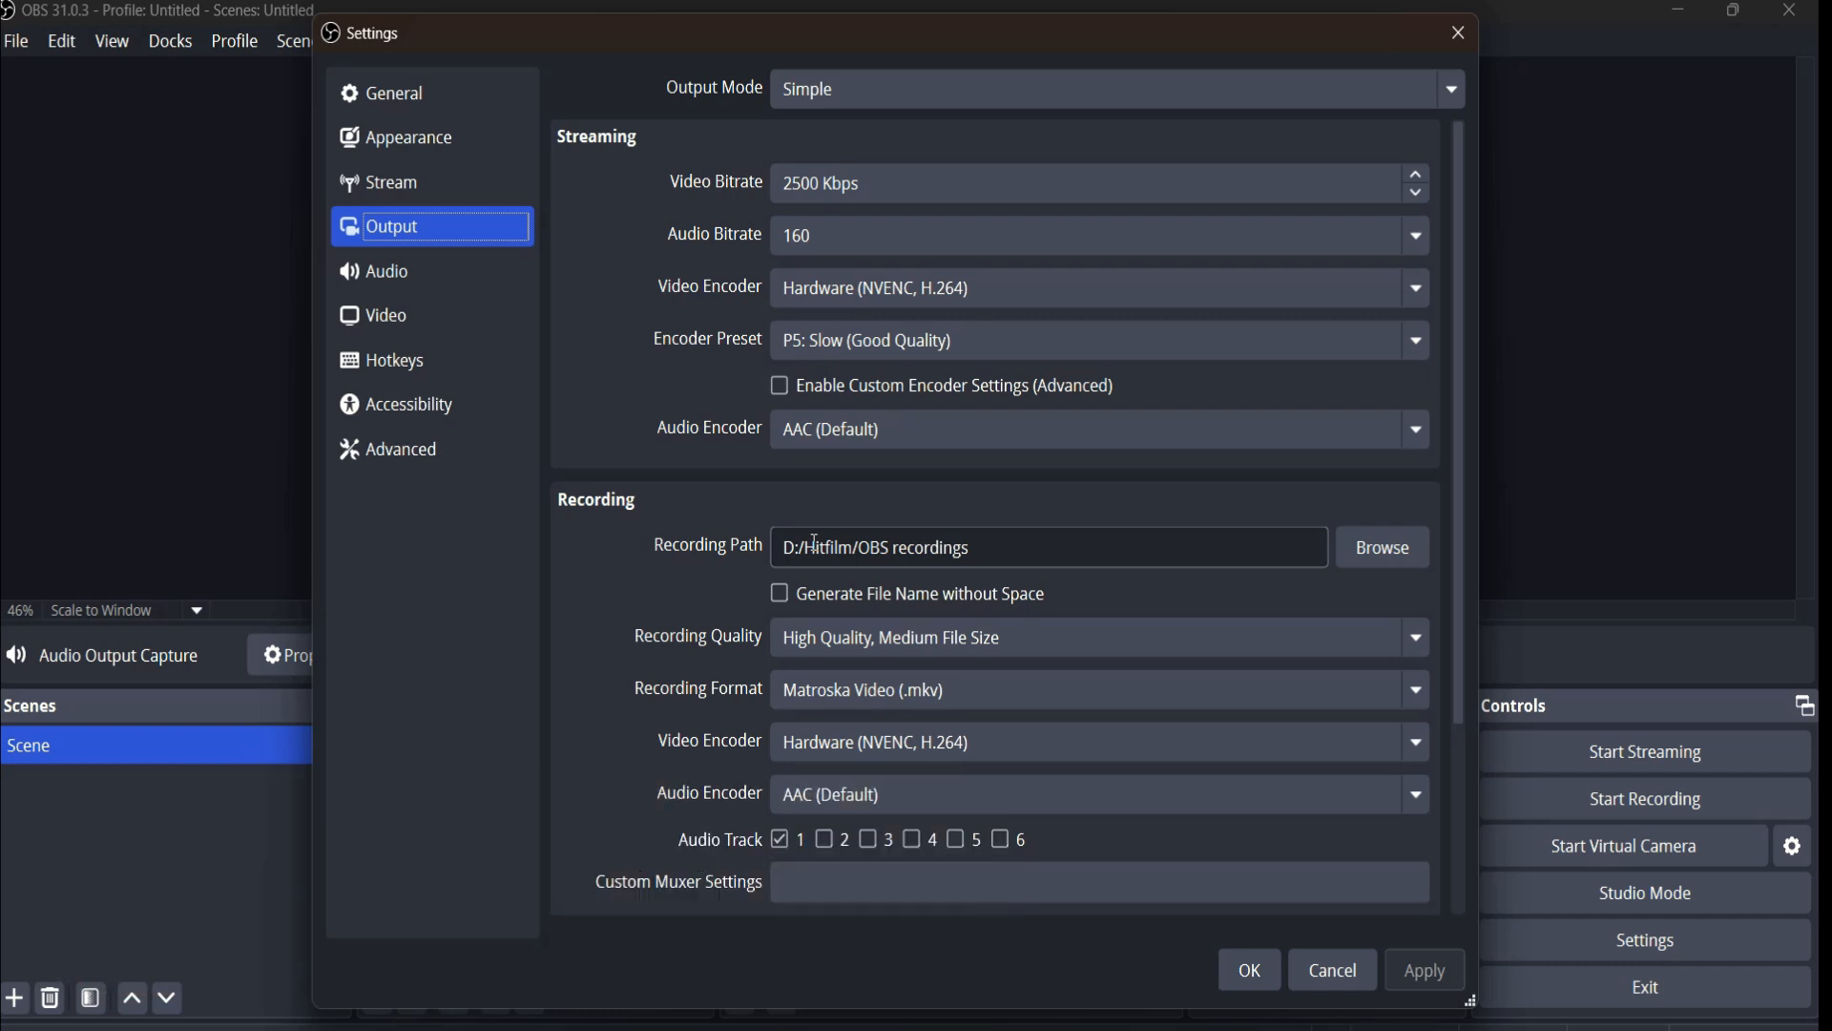
left_click(1377, 536)
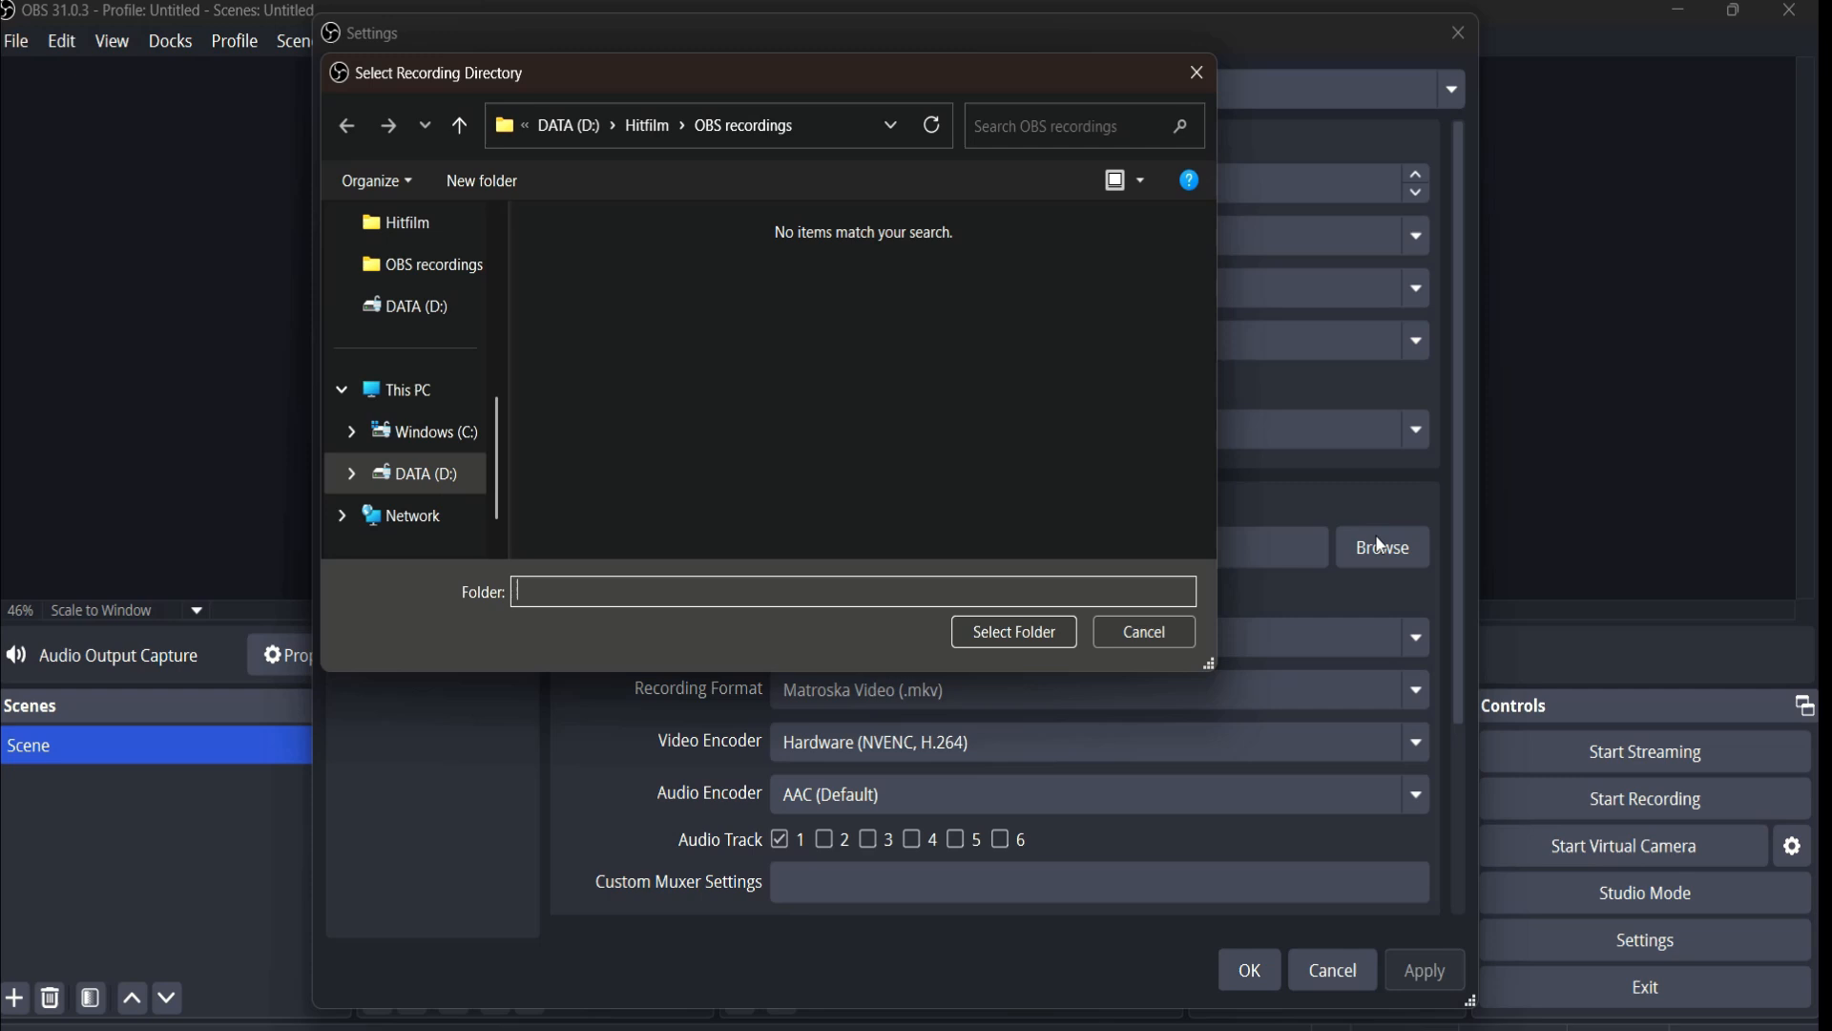
left_click(1172, 633)
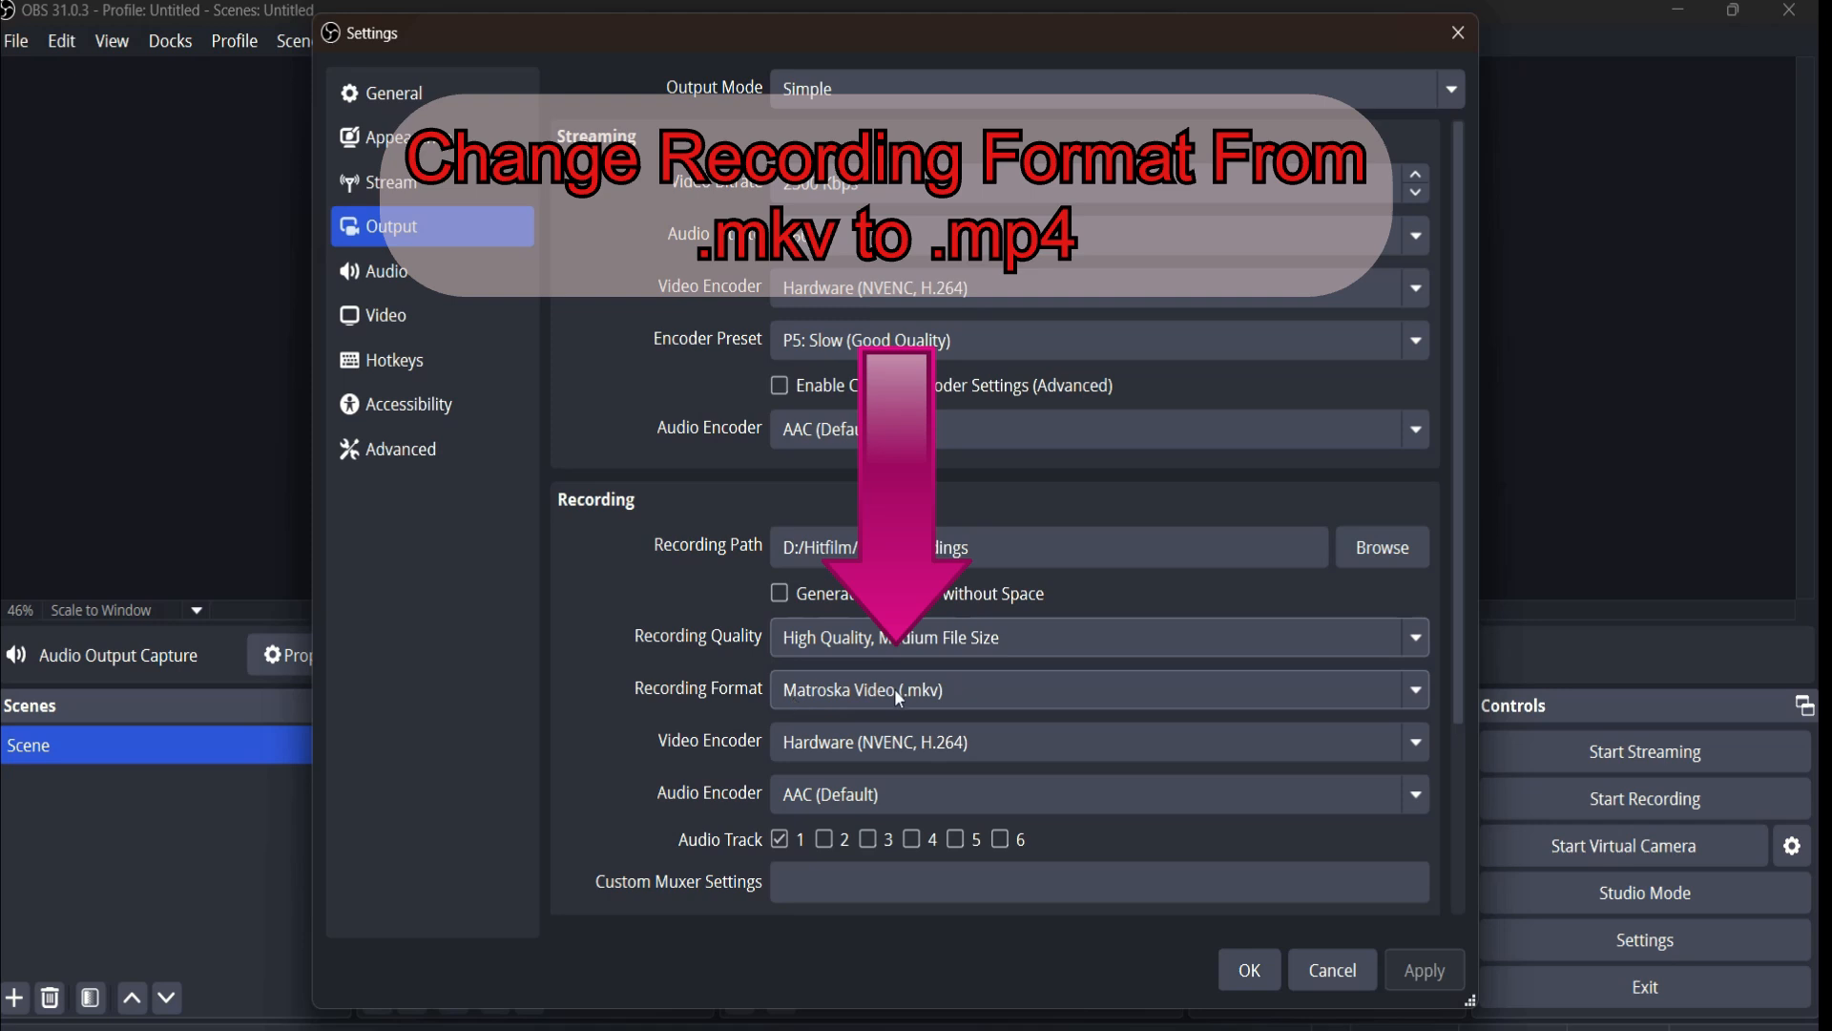
- Set the recording format to MPEG-4 (.mp4), apply the change and close the settings
left_click(925, 689)
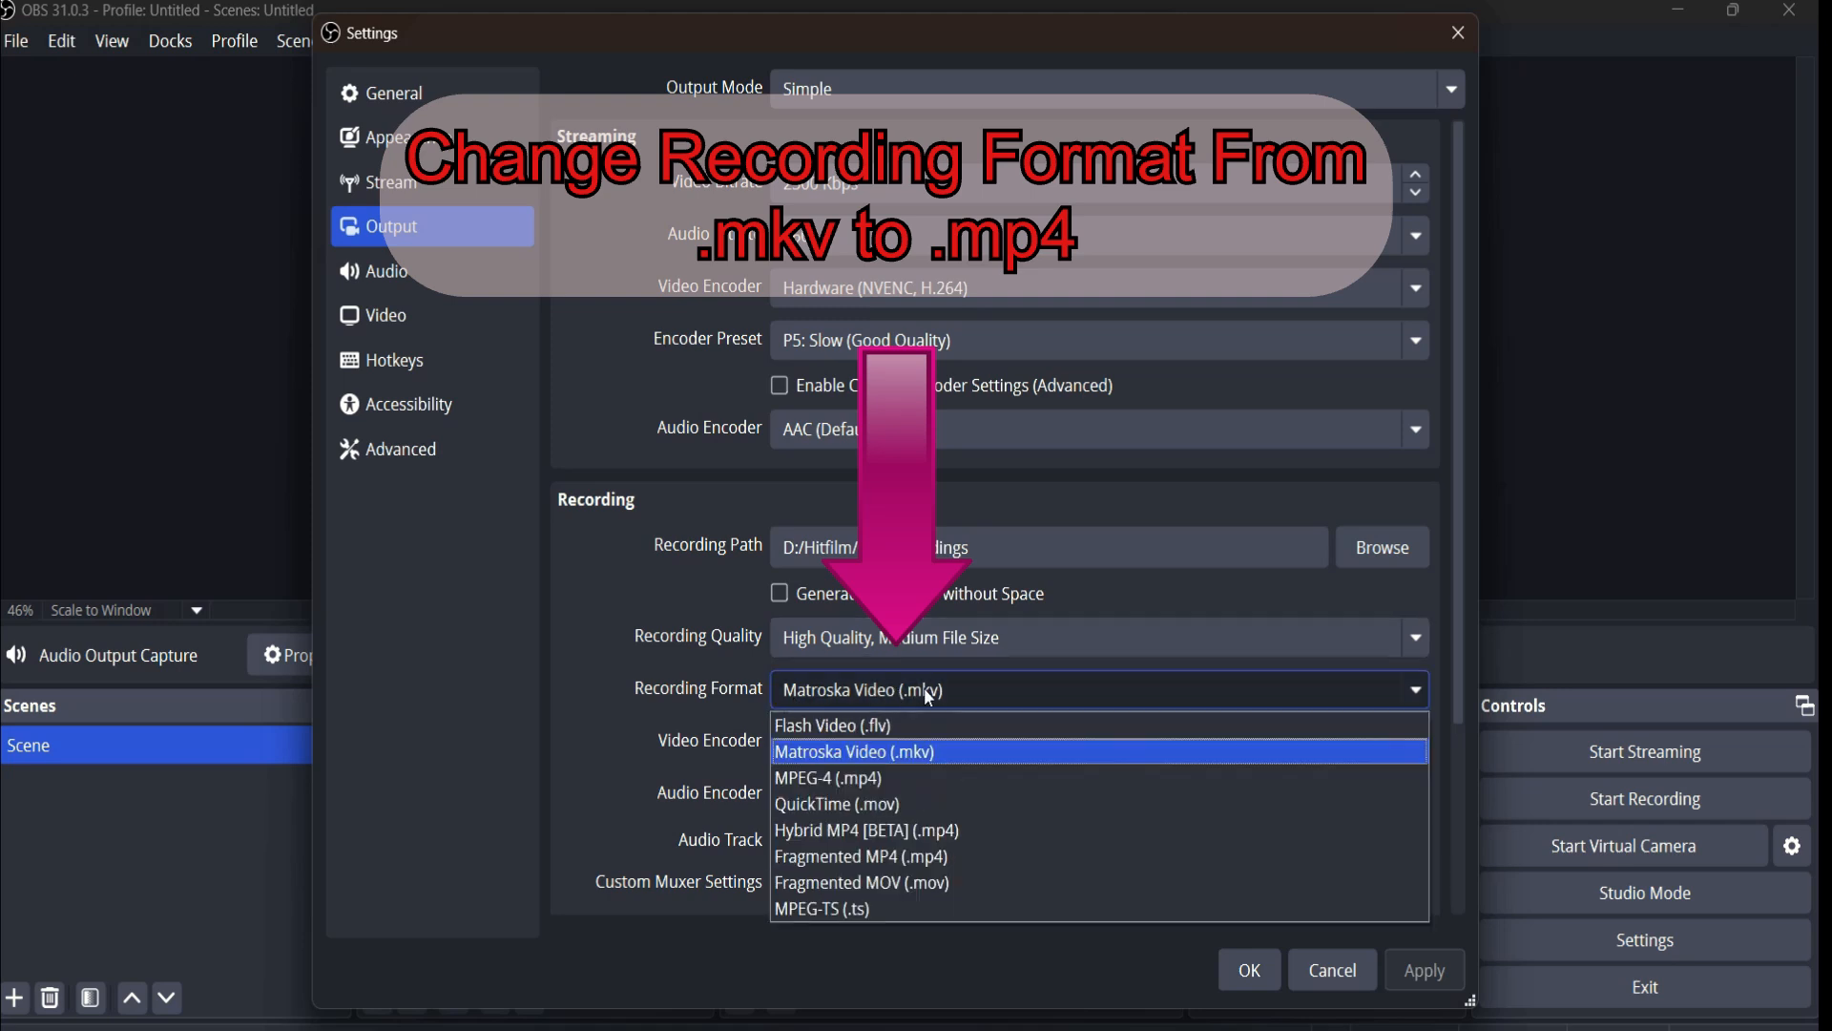
left_click(901, 781)
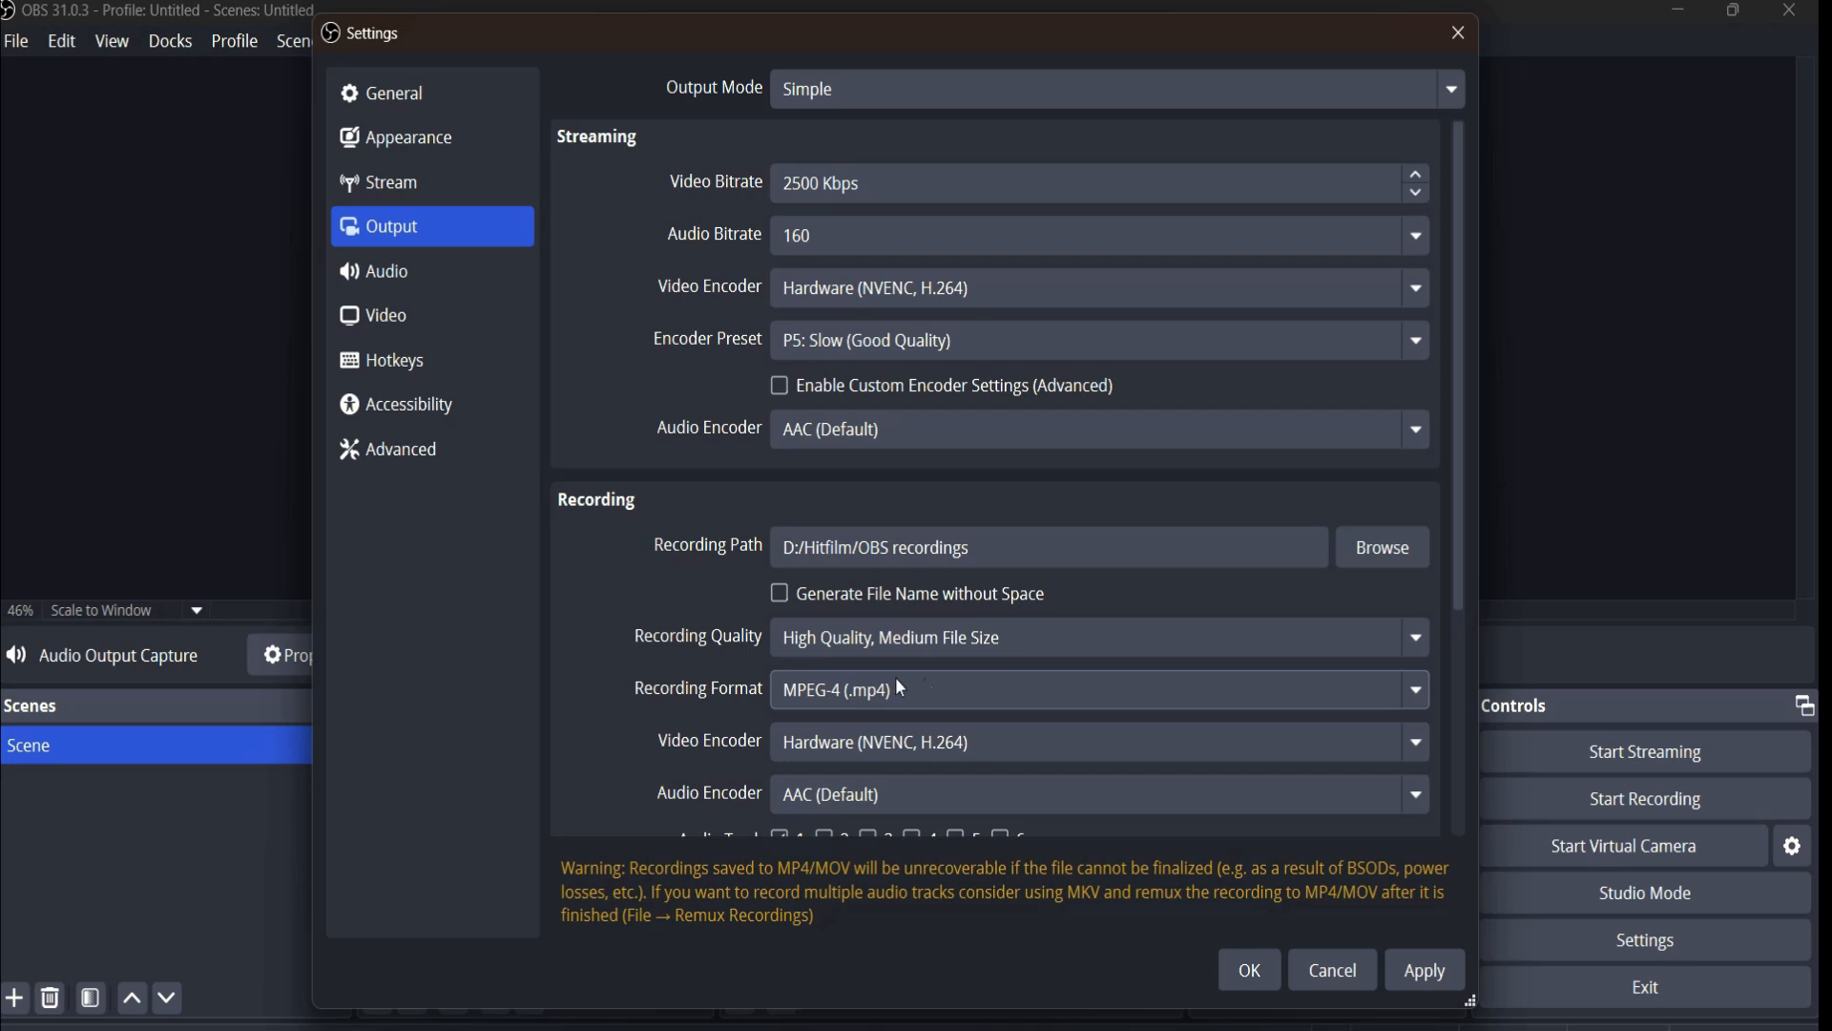
scroll(646, 582, "down", 1)
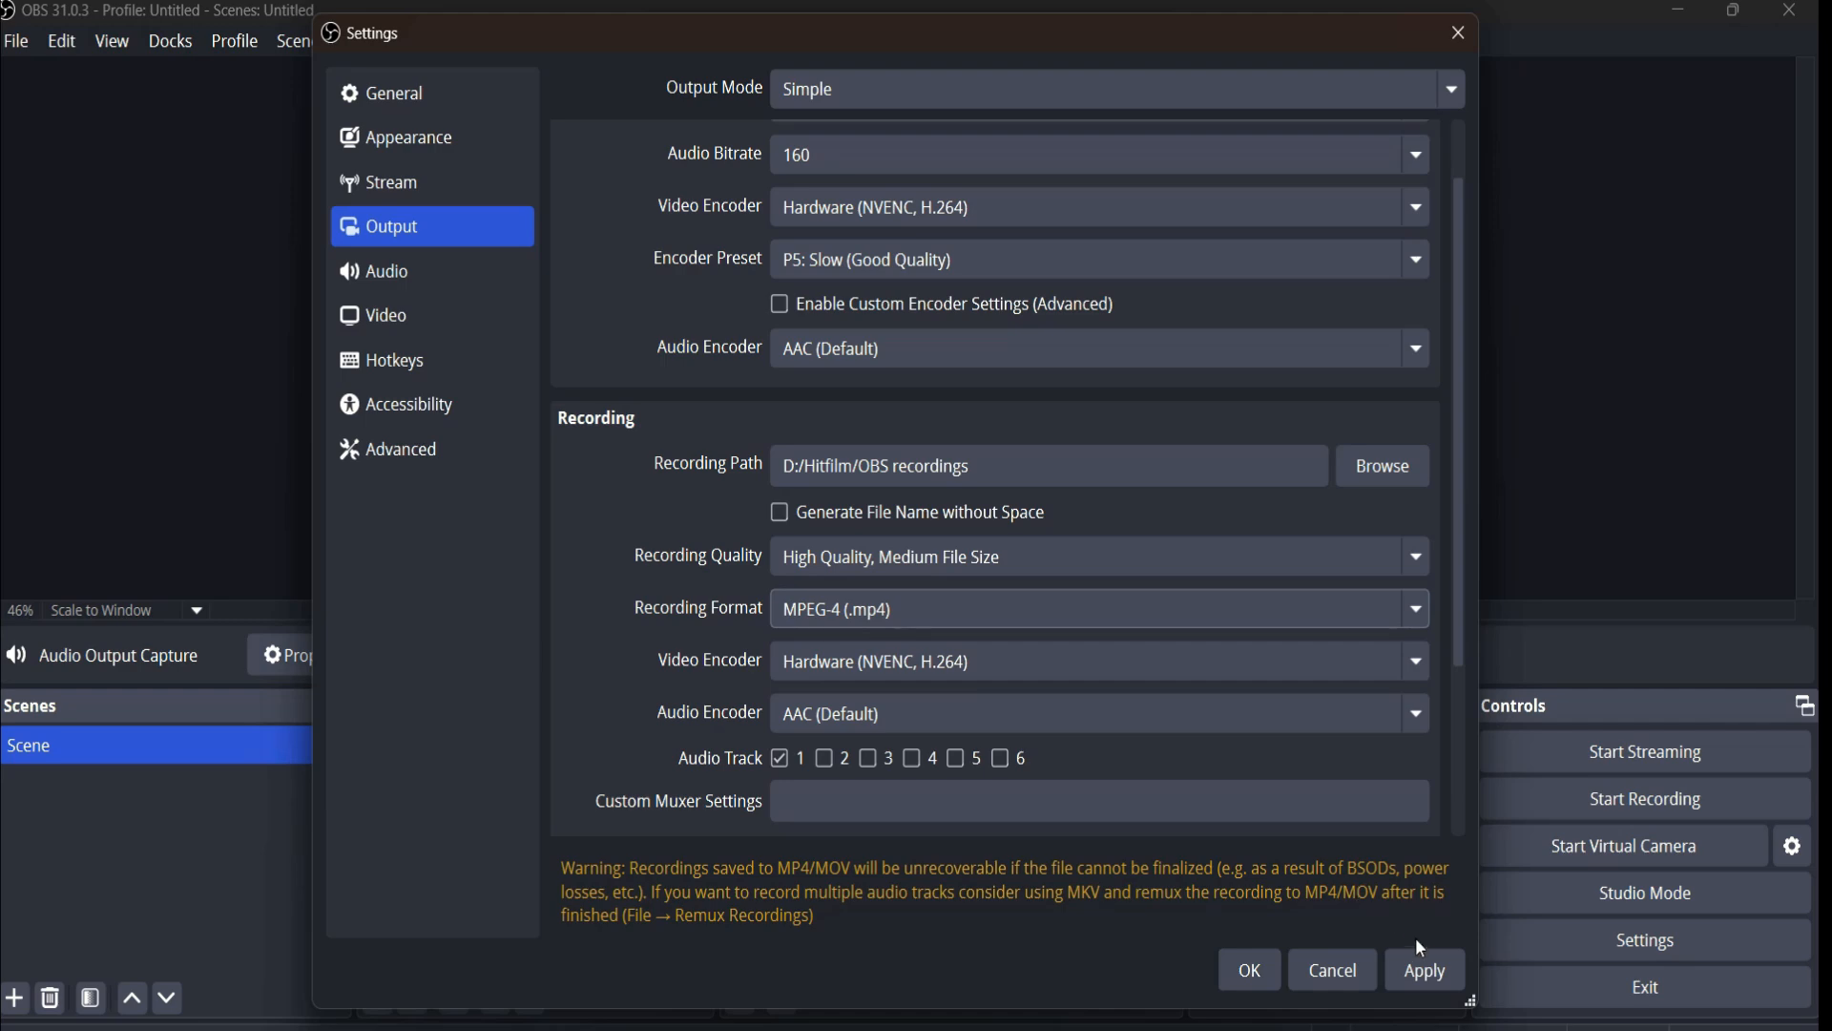
left_click(1408, 973)
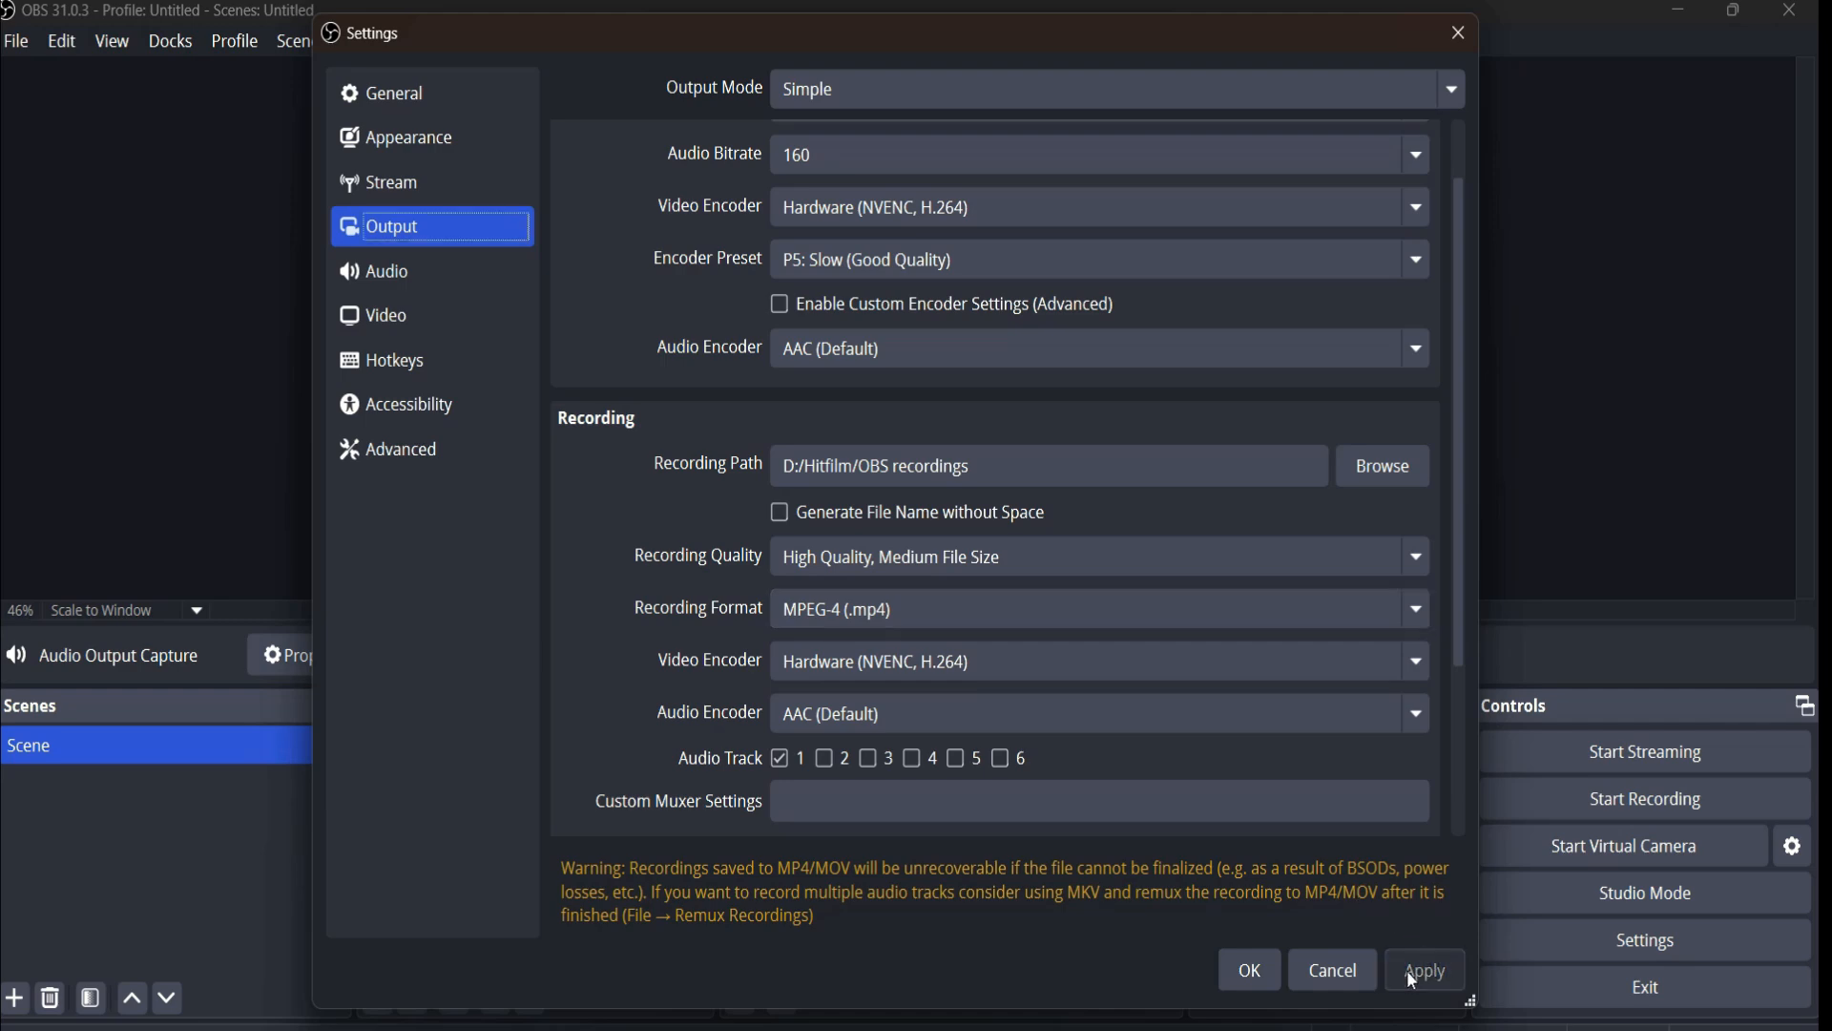
left_click(1238, 976)
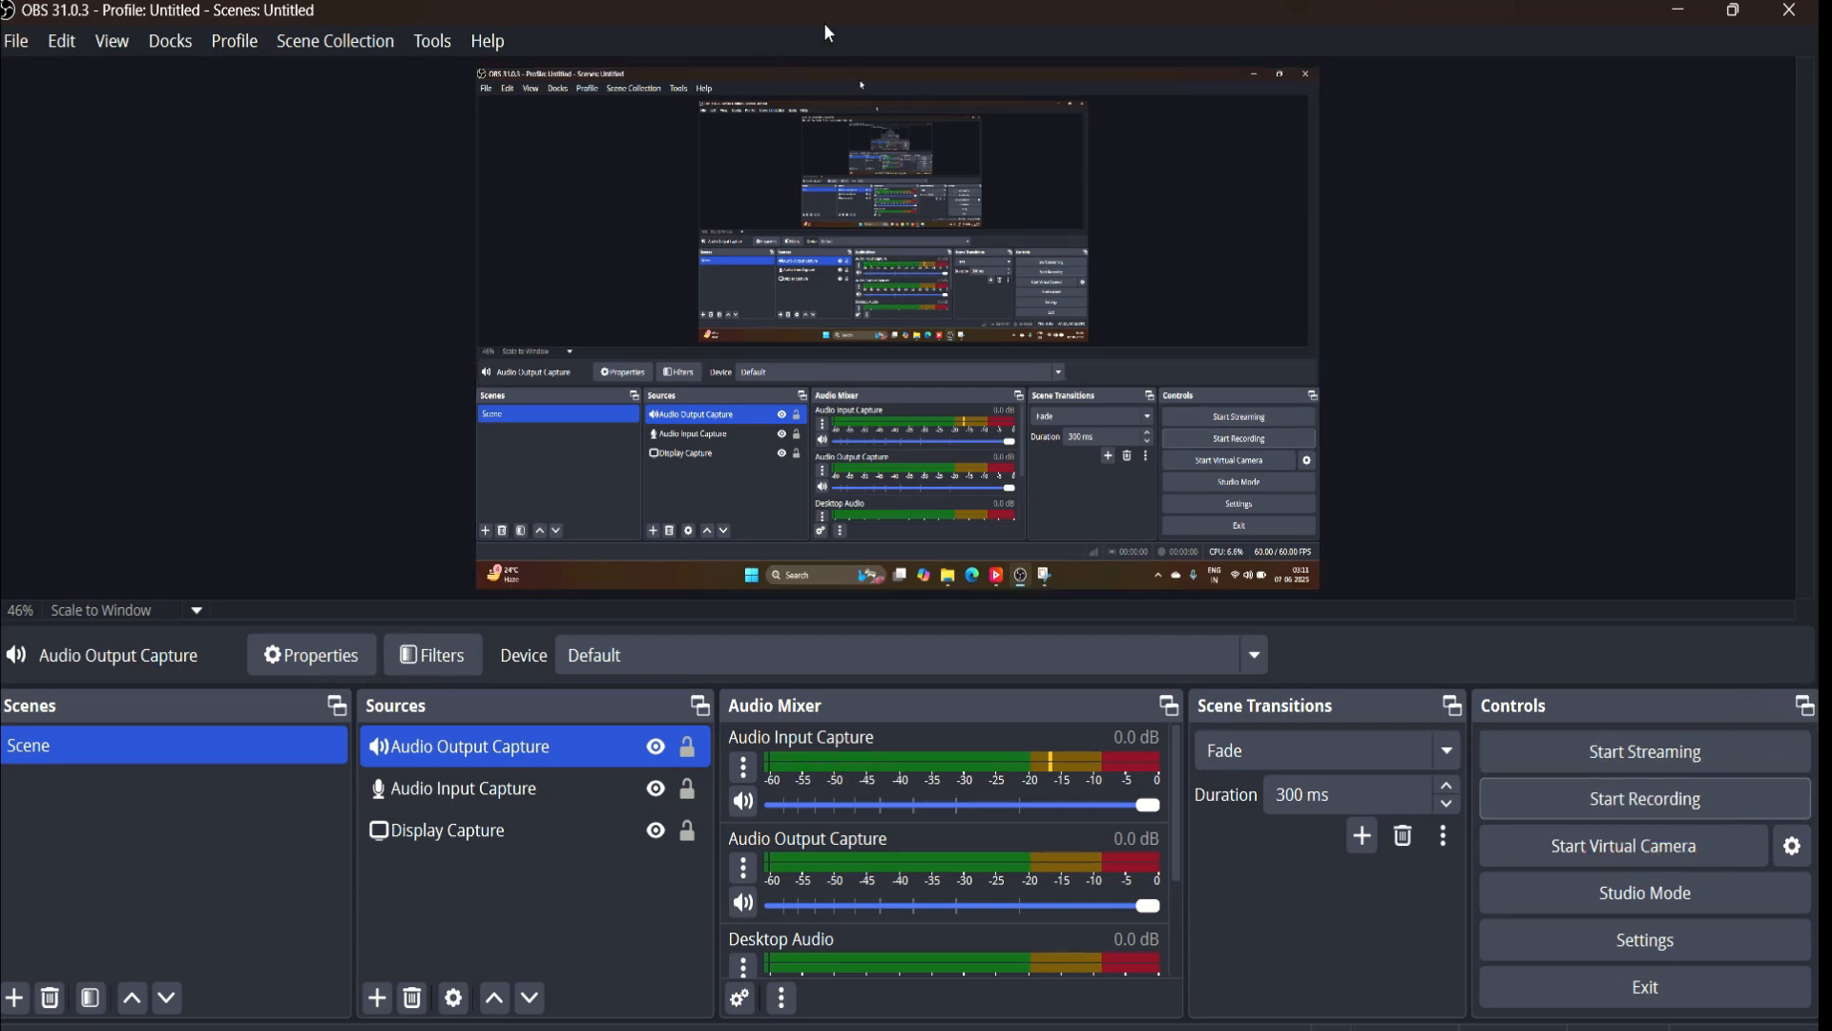
- Start recording the scene with its display and audio sources
left_click(1536, 802)
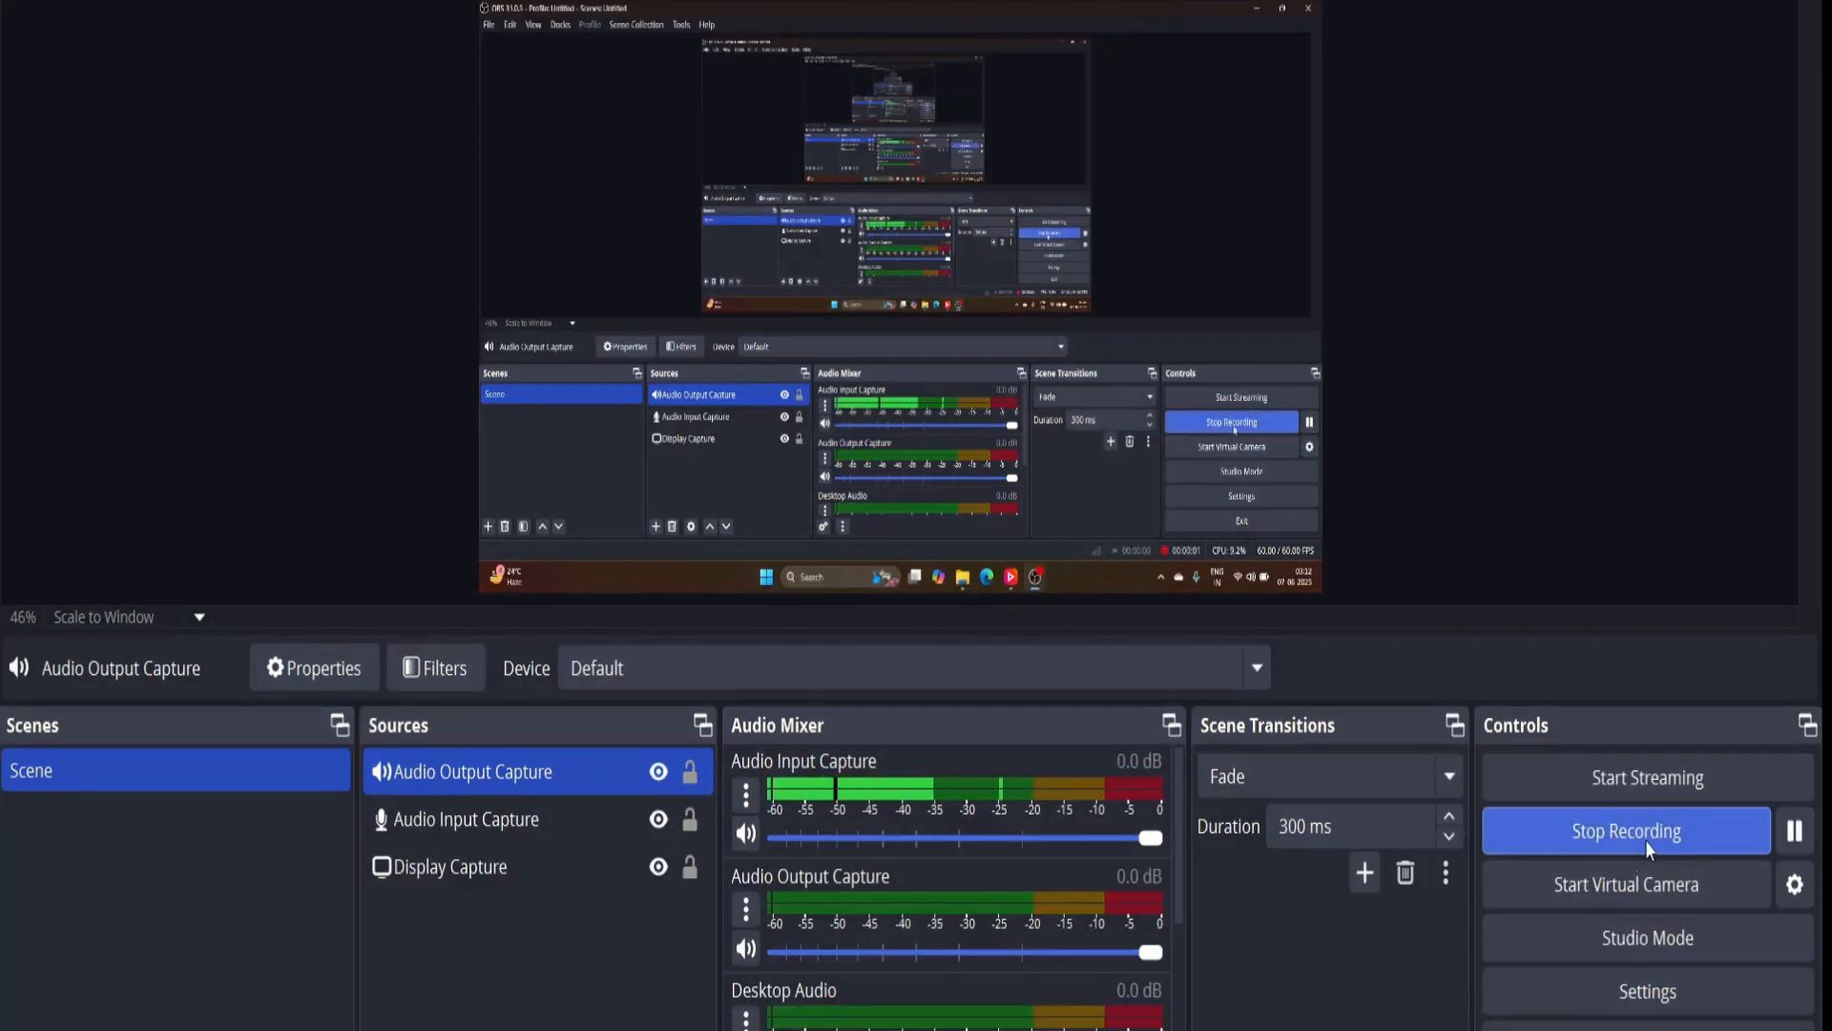